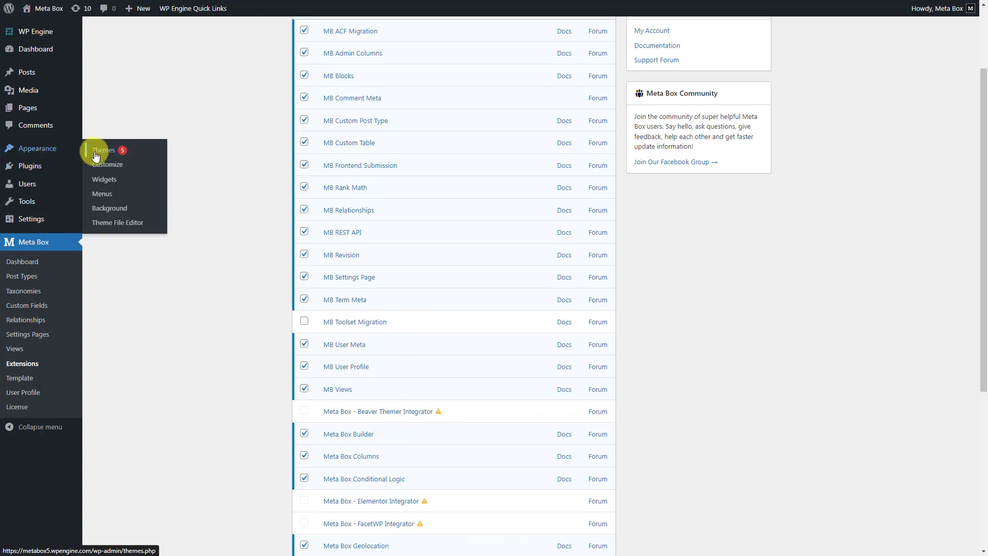
Activate the Bricks theme from the site's installed themes
left_click(95, 153)
mouse_move(607, 220)
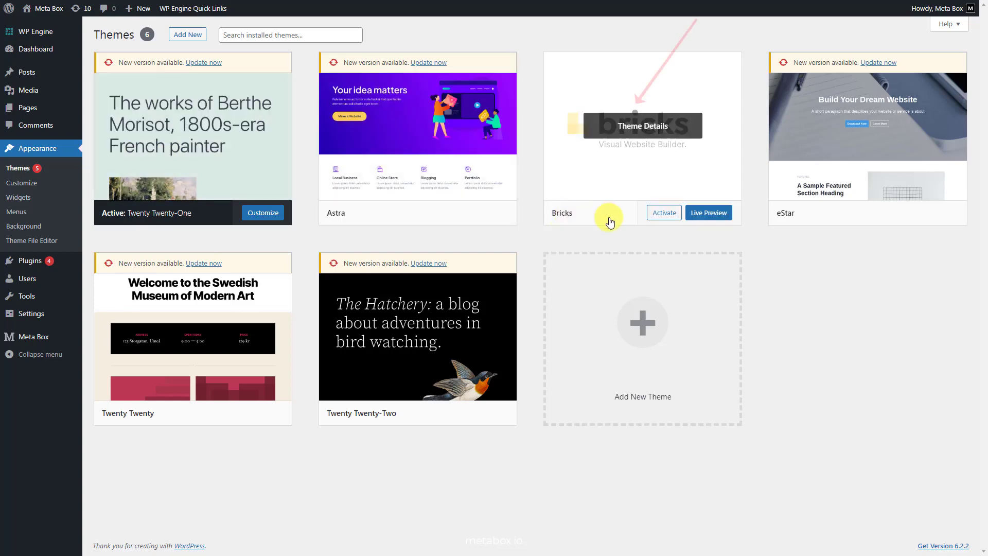
left_click(660, 218)
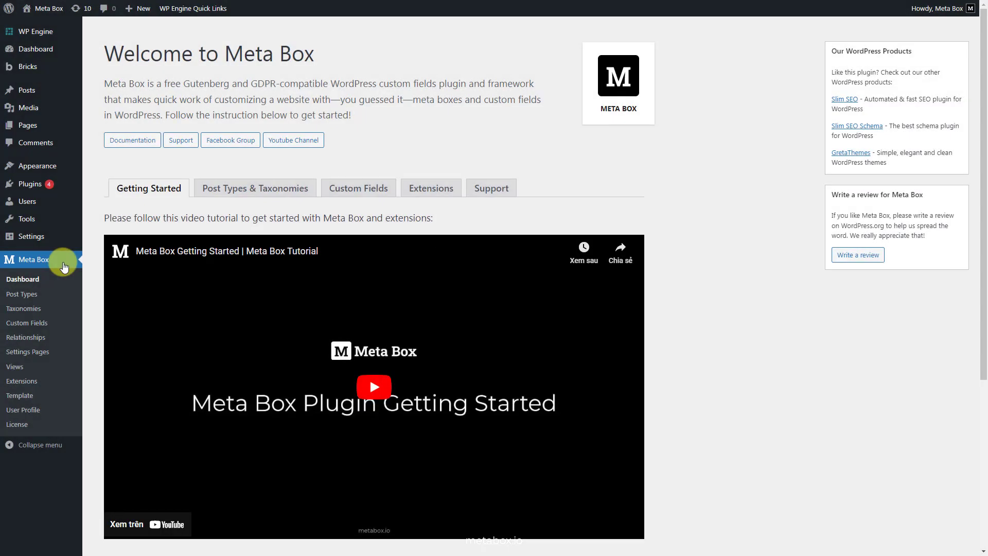
Create and publish a Meta Box settings page titled "Banner", and open its admin page
left_click(34, 352)
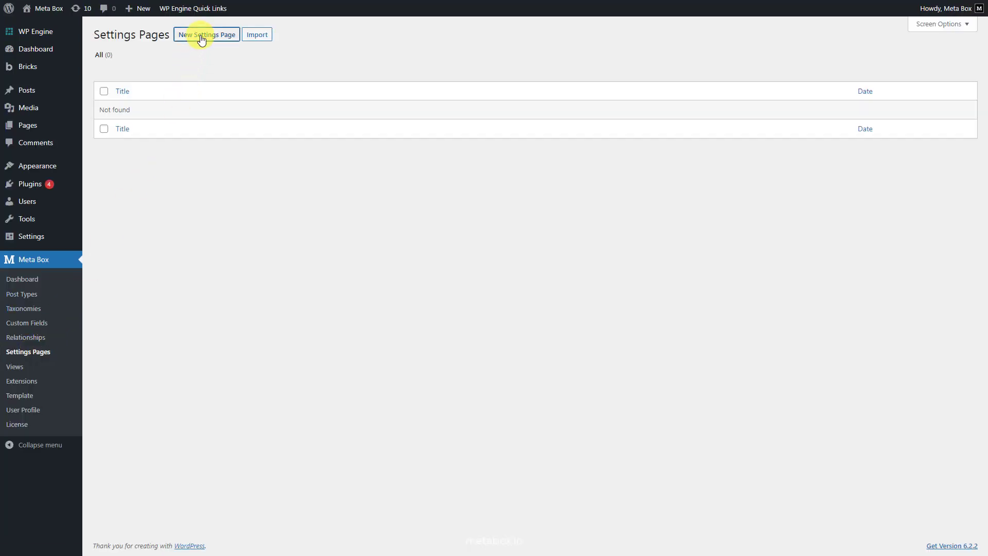
left_click(201, 40)
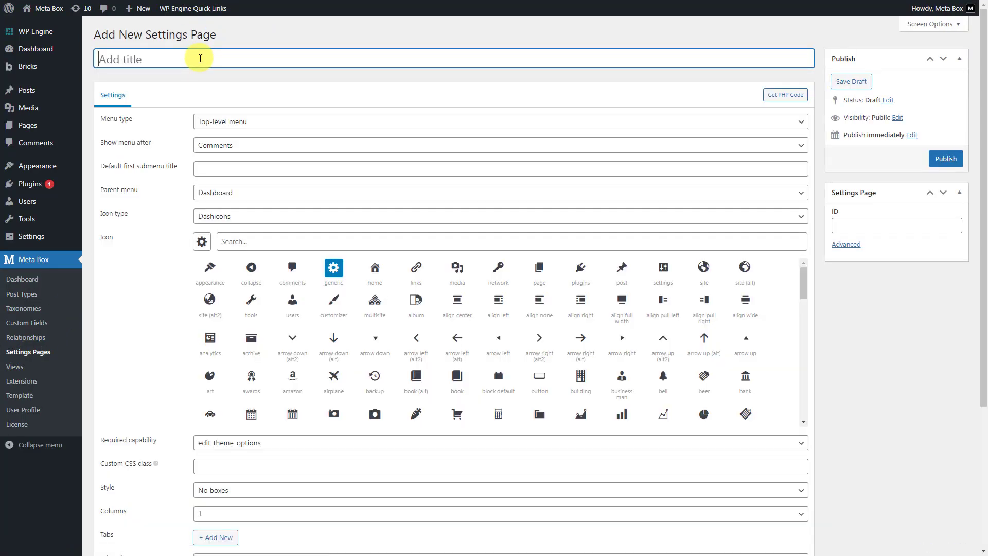
type("Banner")
left_click(944, 160)
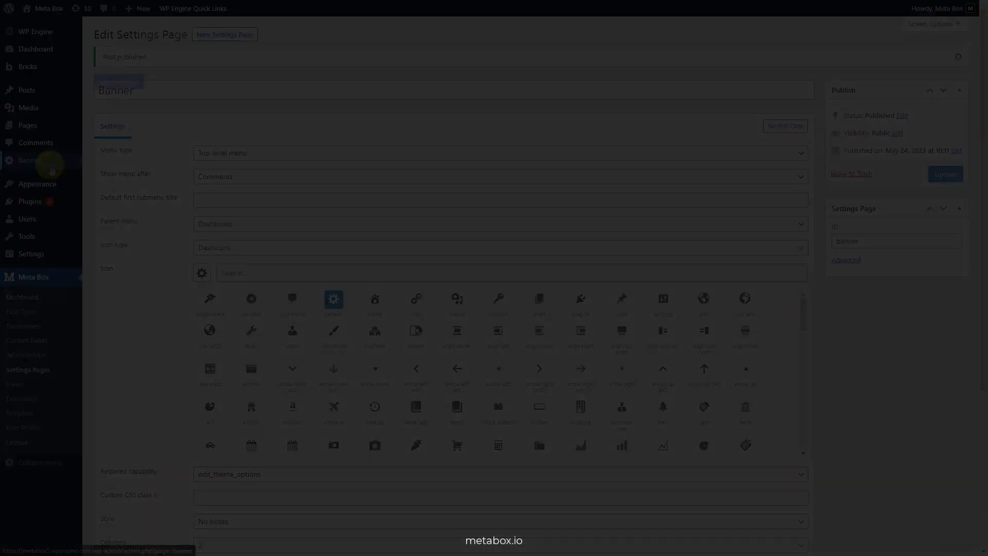
left_click(50, 166)
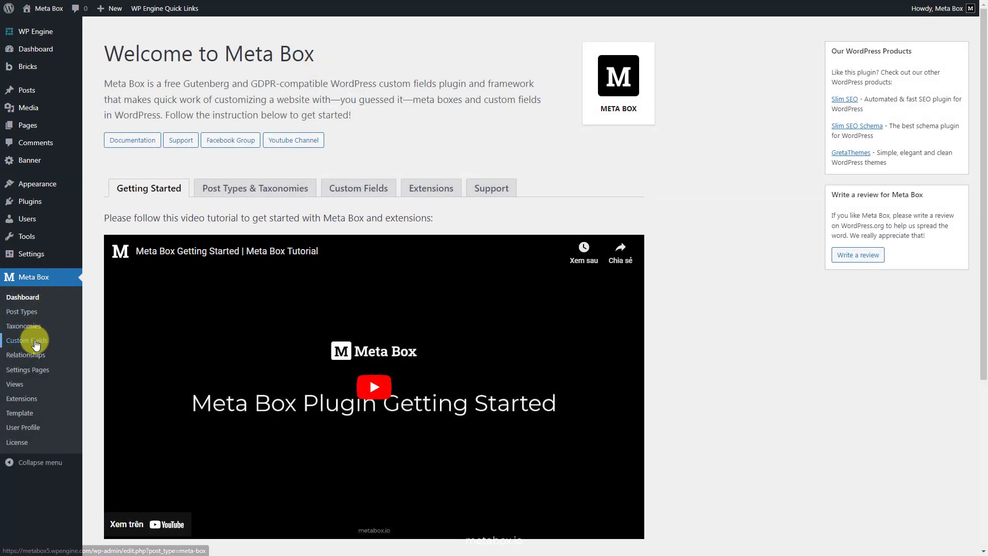
Create a new Meta Box custom field group titled "Fields for Banner"
left_click(35, 341)
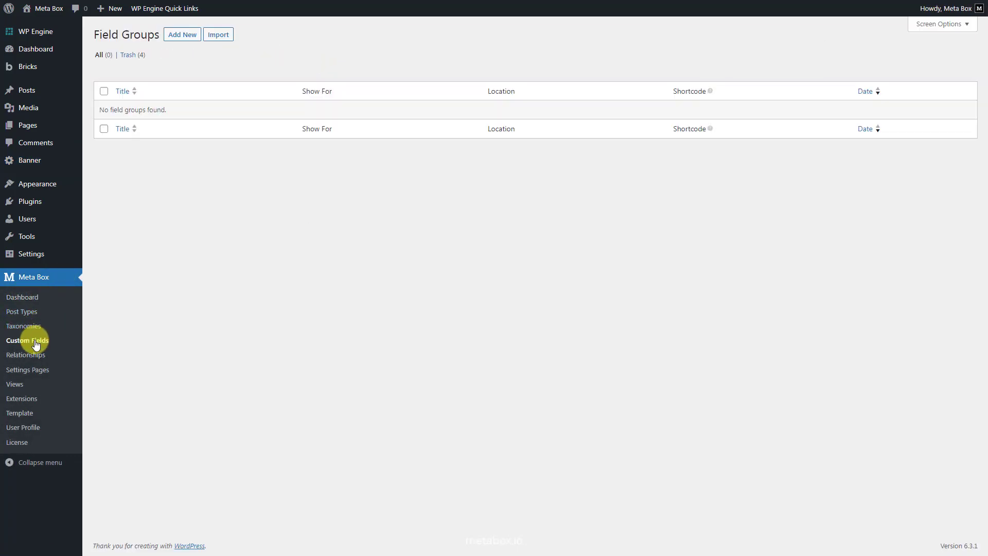
left_click(178, 35)
type("Fields for")
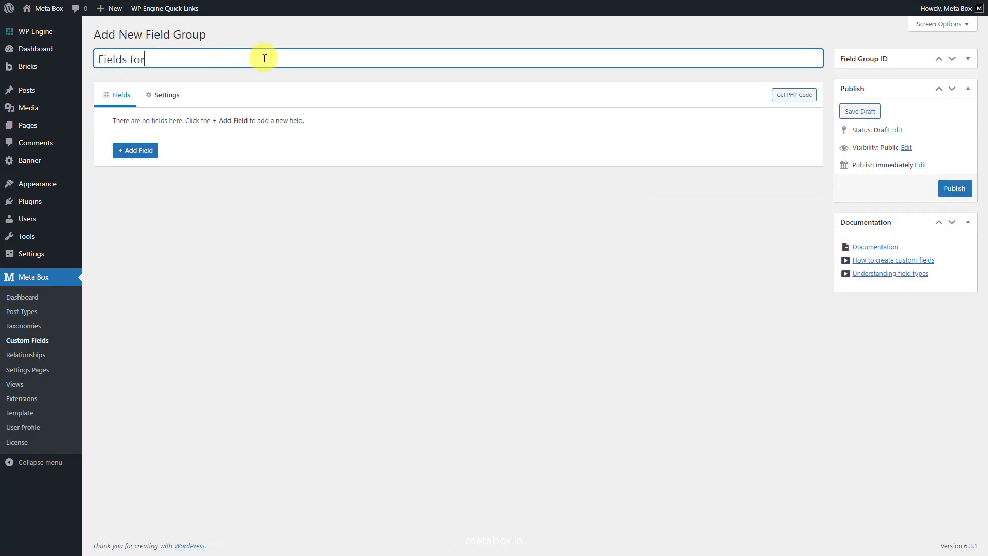
type(" Banner")
Add a Checkbox field to the field group and label it "Show"
left_click(138, 151)
type("ch")
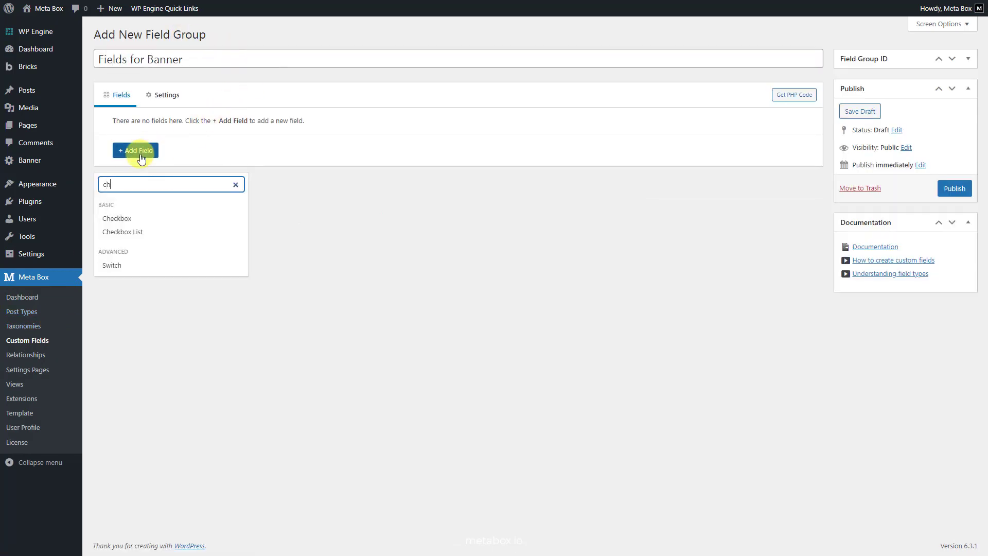
type("eck")
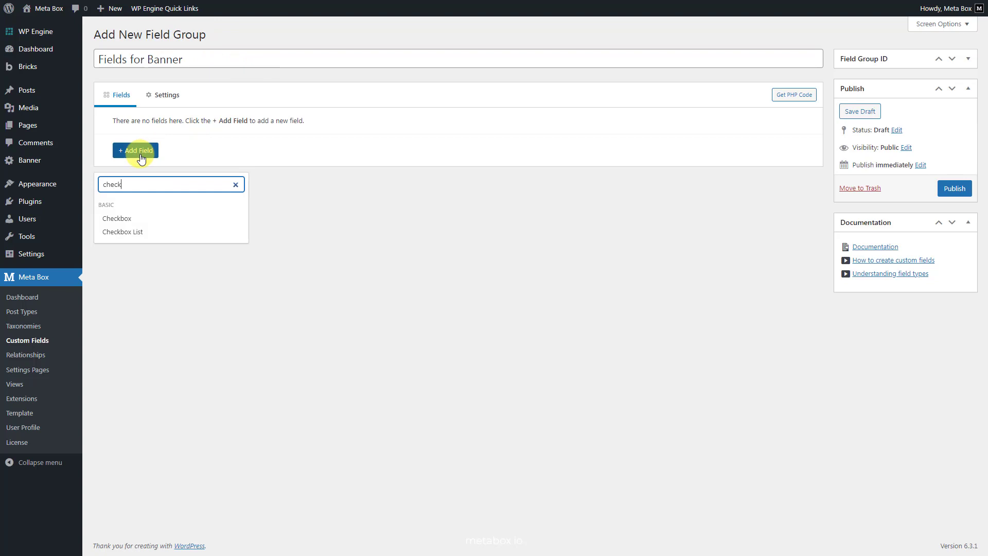
left_click(146, 220)
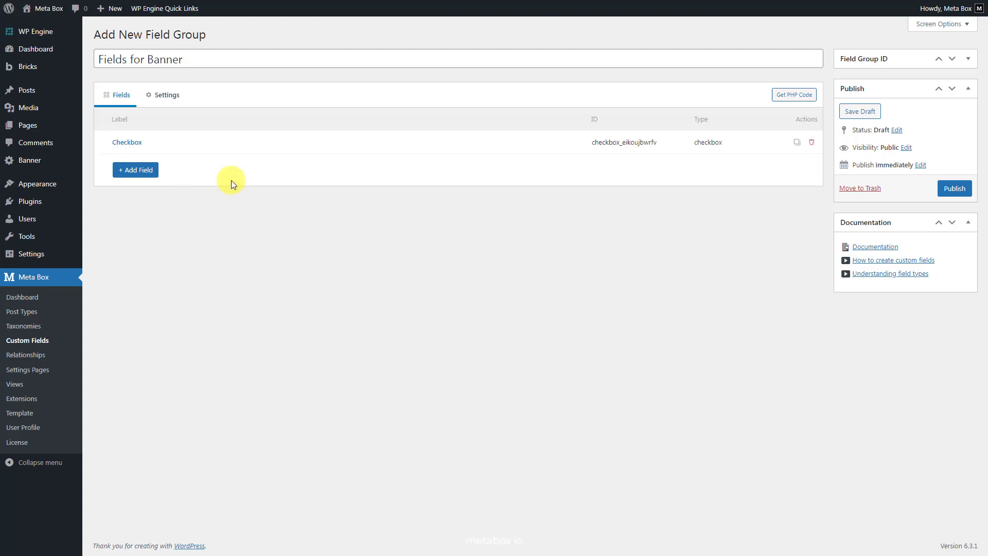
left_click(273, 147)
double_click(289, 190)
type("Sh")
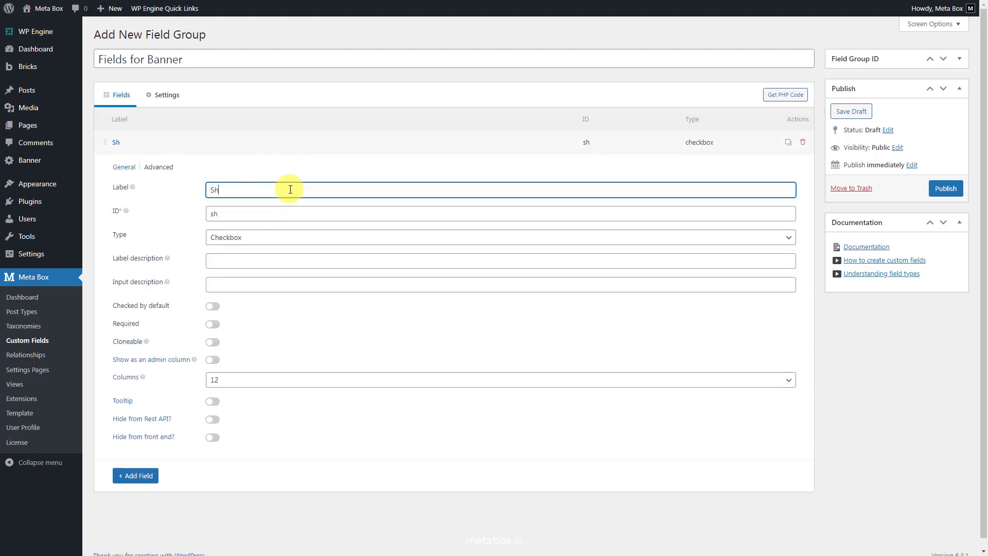
type("ow")
left_click(298, 147)
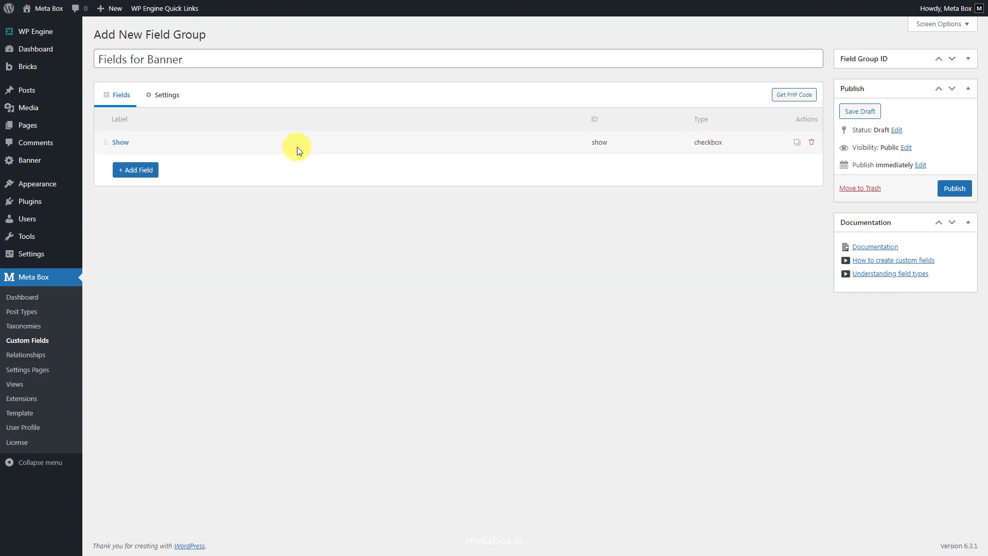
Add a Single Image field to the field group and label it "Image"
left_click(153, 170)
type("image")
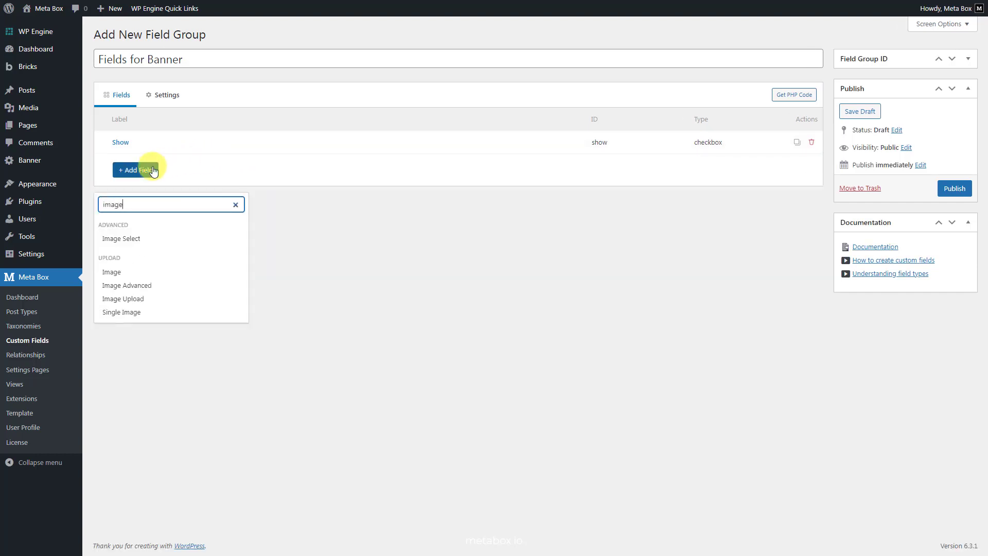
left_click(146, 312)
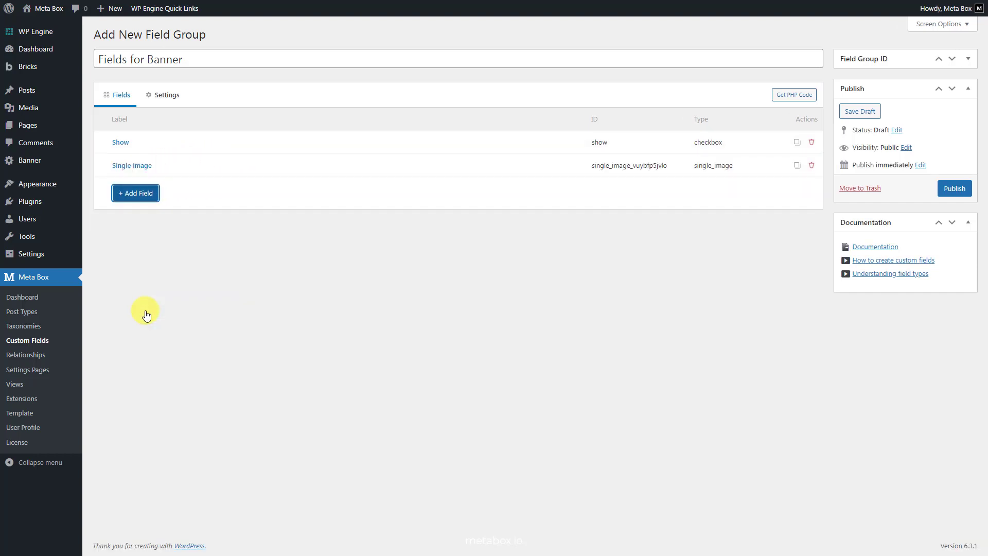
left_click(285, 167)
triple_click(296, 213)
type("Image")
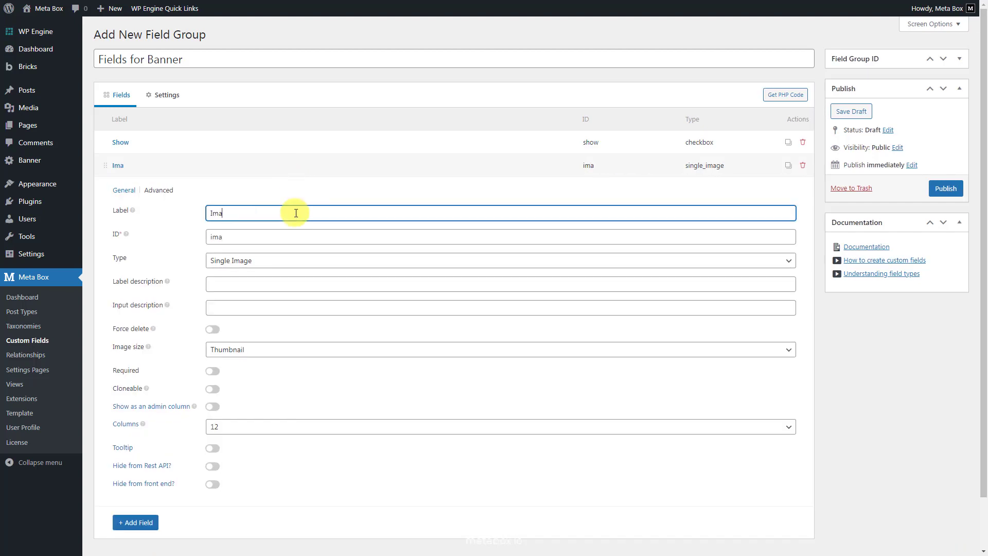
left_click(302, 163)
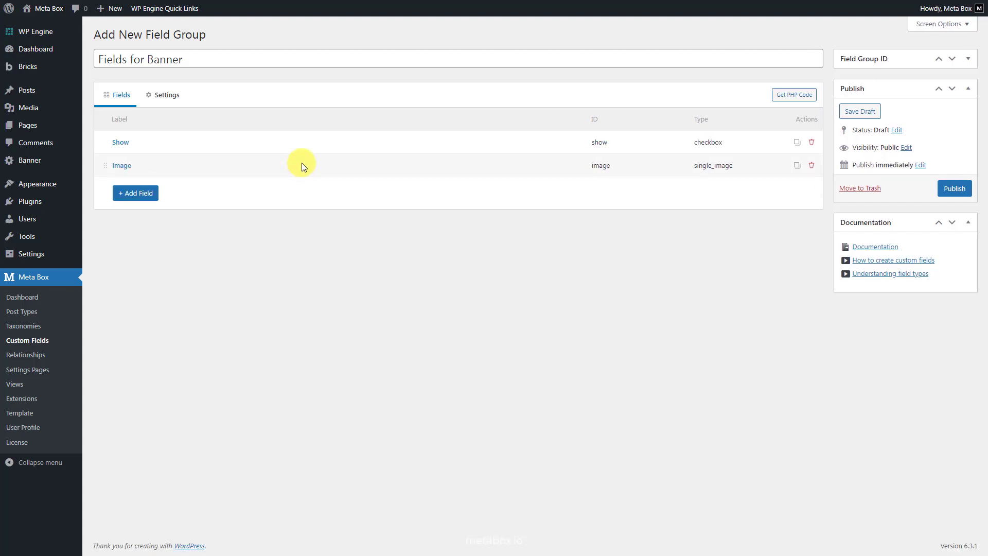
Add a Text field to the field group and label it "Title"
left_click(138, 194)
type("text")
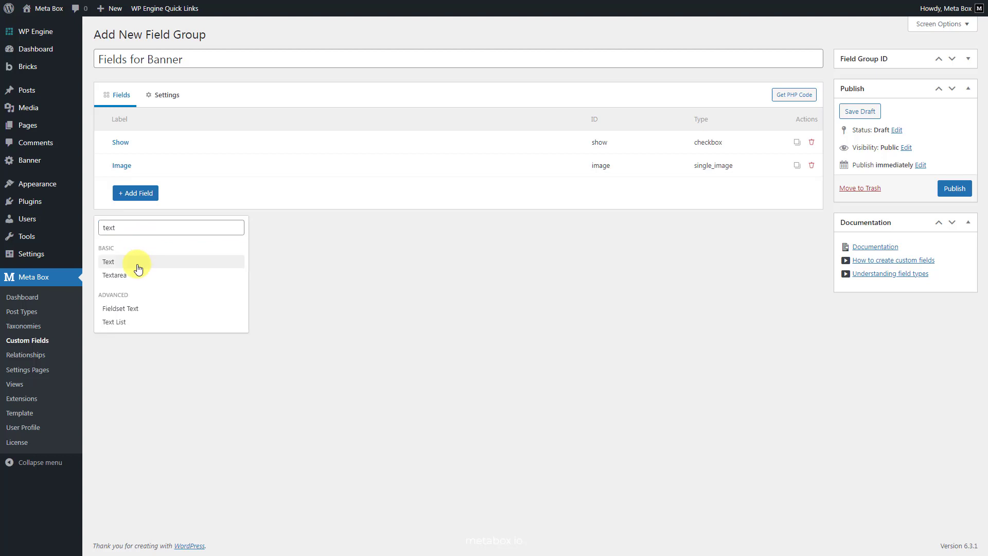
left_click(137, 262)
left_click(314, 188)
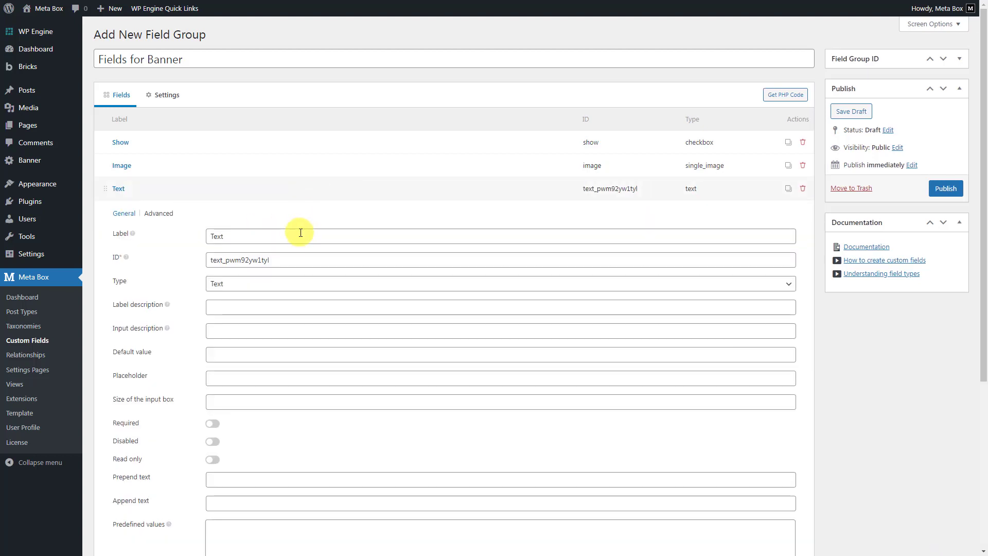
triple_click(298, 235)
type("Title")
left_click(298, 190)
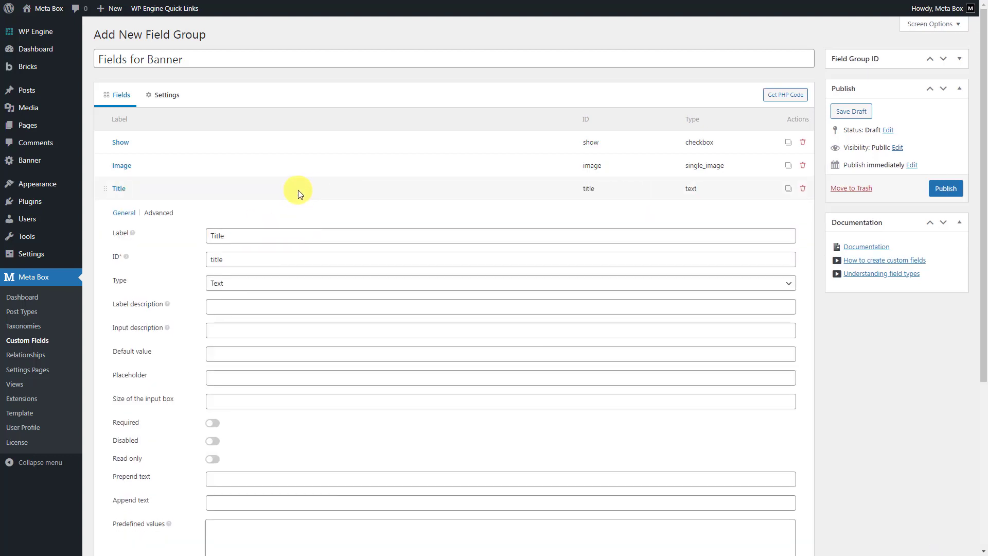
Add a Textarea field to the field group and label it "Description"
left_click(137, 219)
type("te")
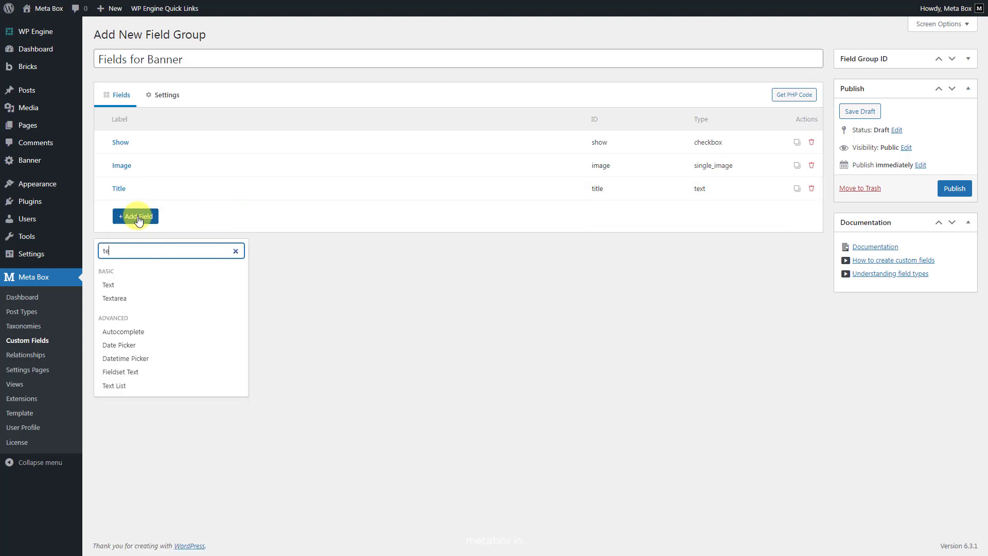
left_click(143, 295)
left_click(286, 215)
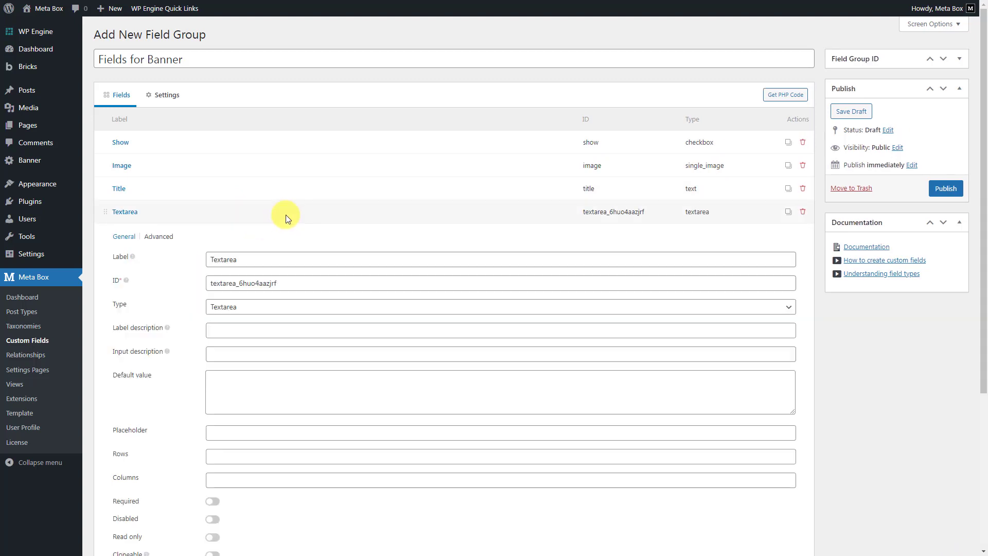
triple_click(307, 259)
type("Description")
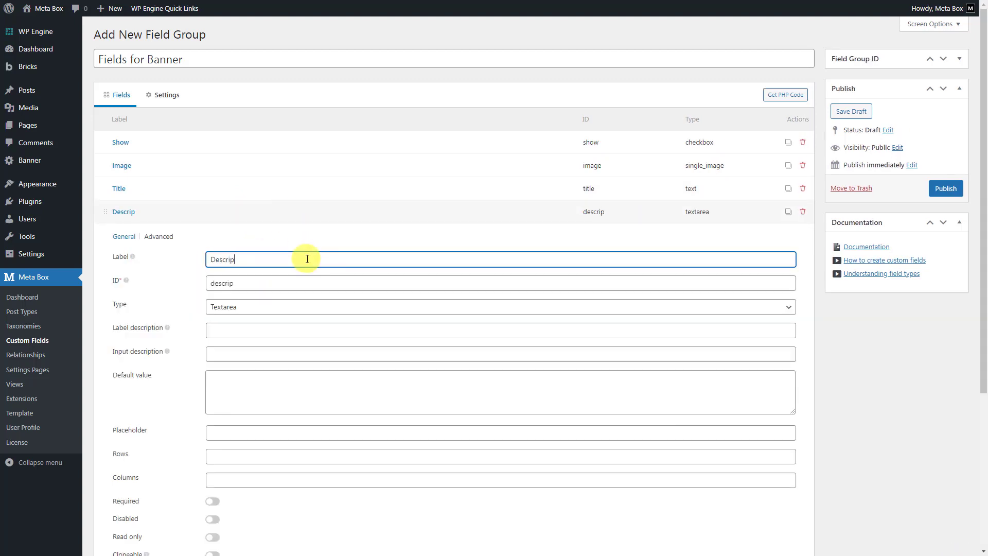
left_click(311, 211)
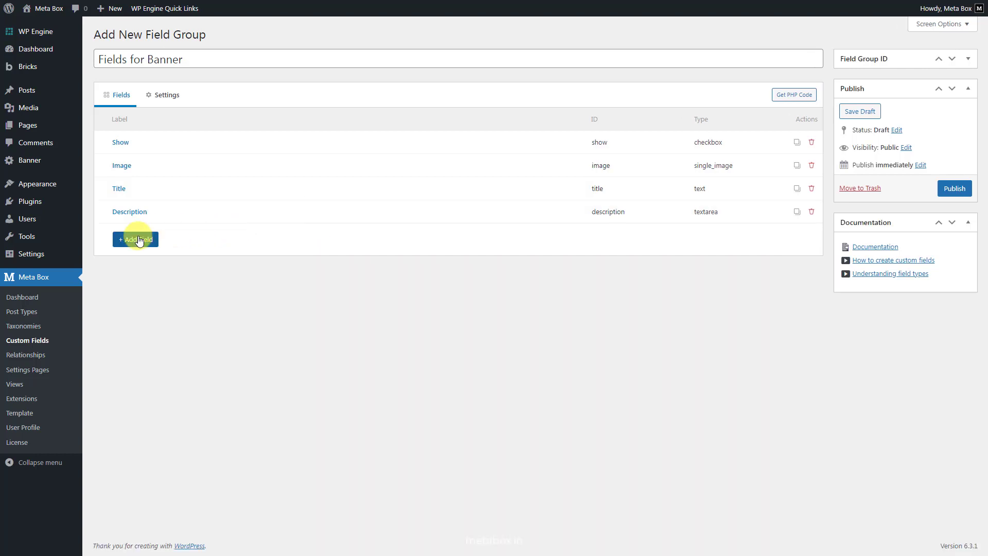
Add a Color Picker field to the field group, labelled "Color" with the matching ID color
left_click(140, 240)
type("color")
left_click(147, 307)
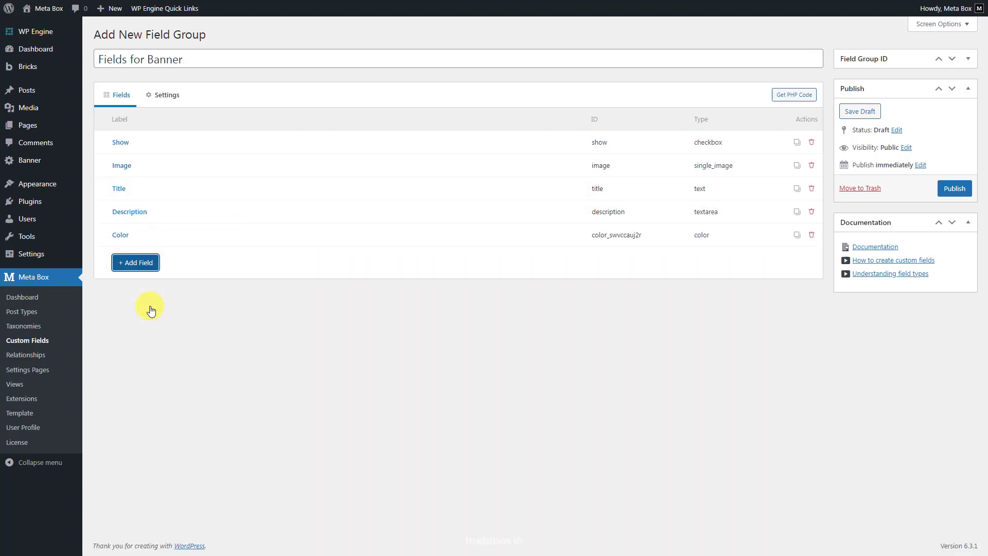
left_click(274, 235)
double_click(298, 282)
type("Color")
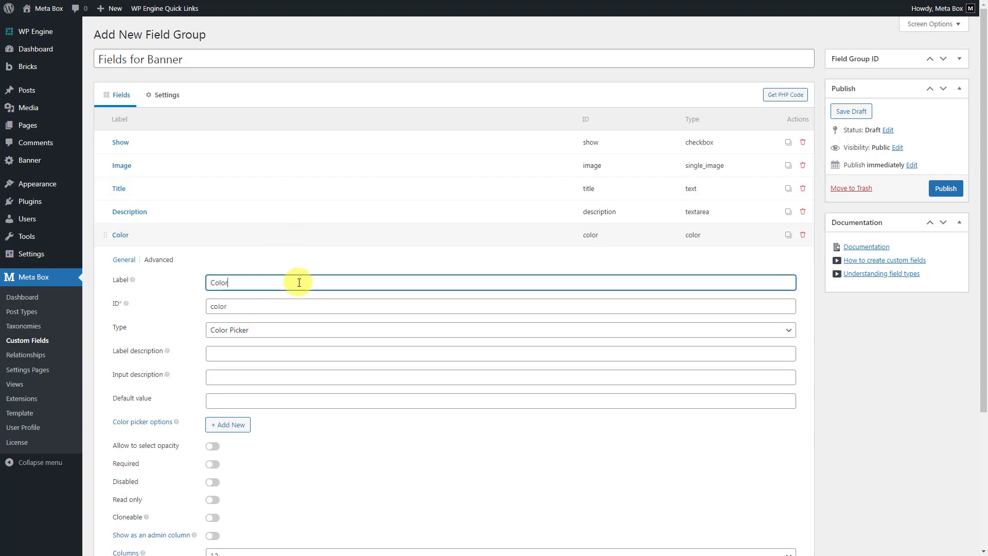
left_click(302, 236)
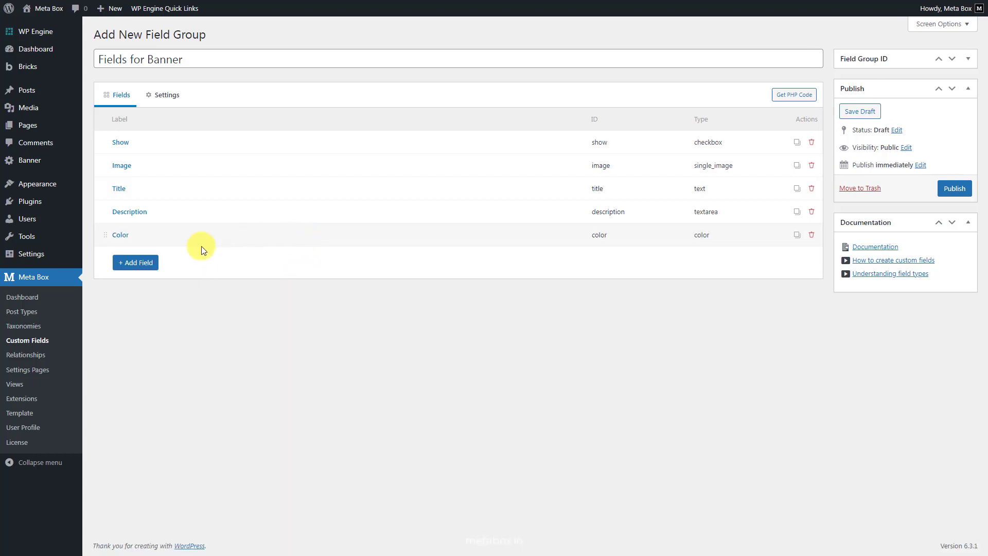
Add a second Color Picker field to the field group and label it "Description Color"
left_click(137, 264)
type("color")
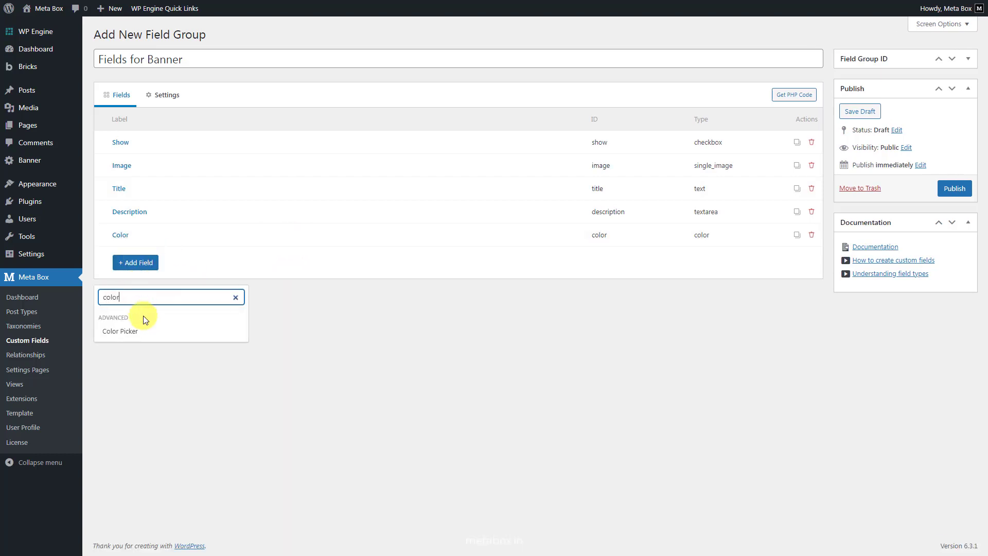
left_click(146, 331)
left_click(270, 260)
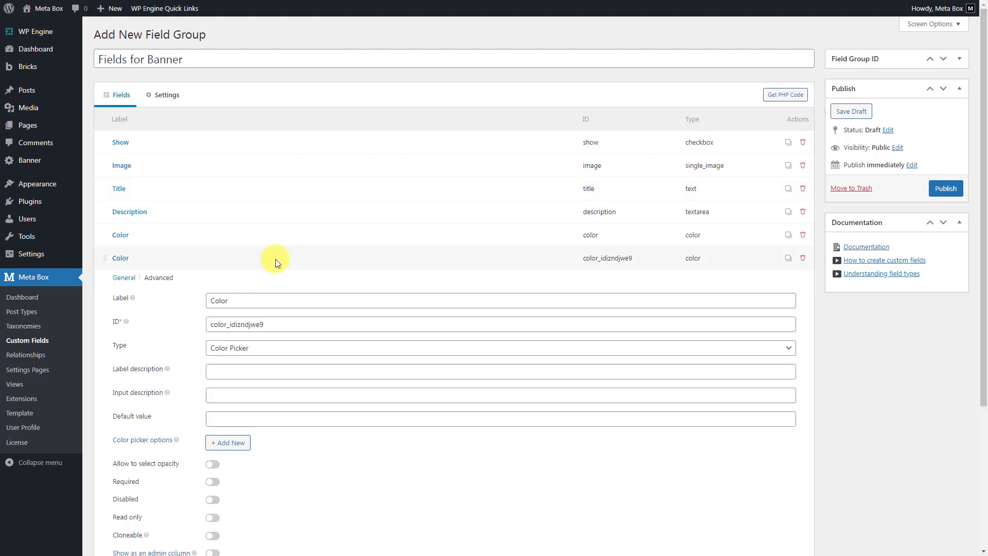
double_click(282, 303)
type("Descrip")
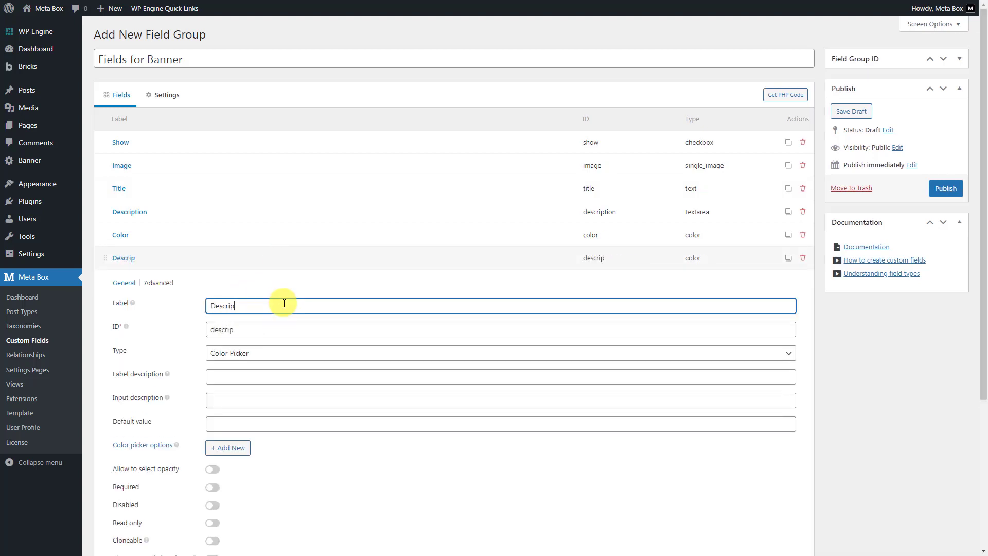
type("tion Color")
left_click(283, 257)
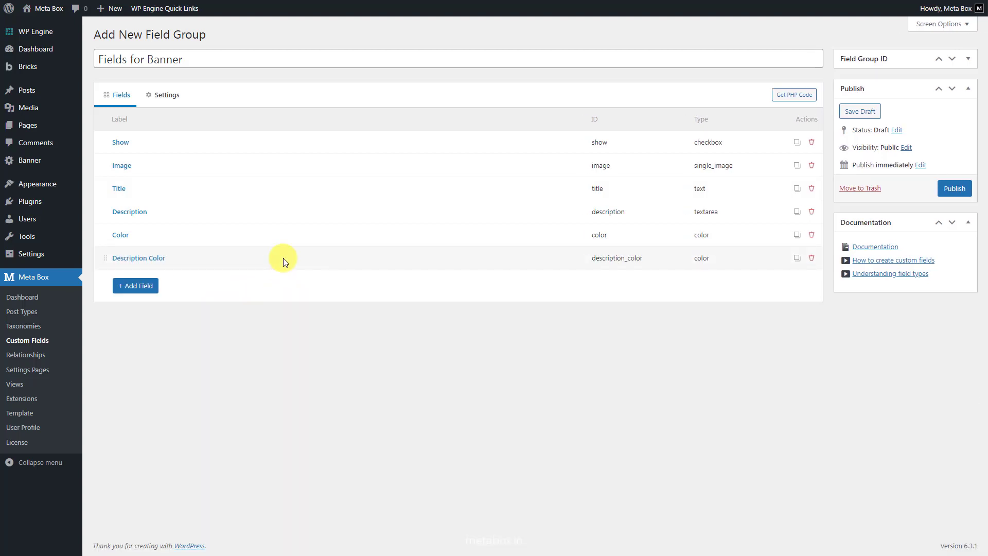
Add a Radio field to the field group and label it "Title's Position"
left_click(135, 286)
type("radio")
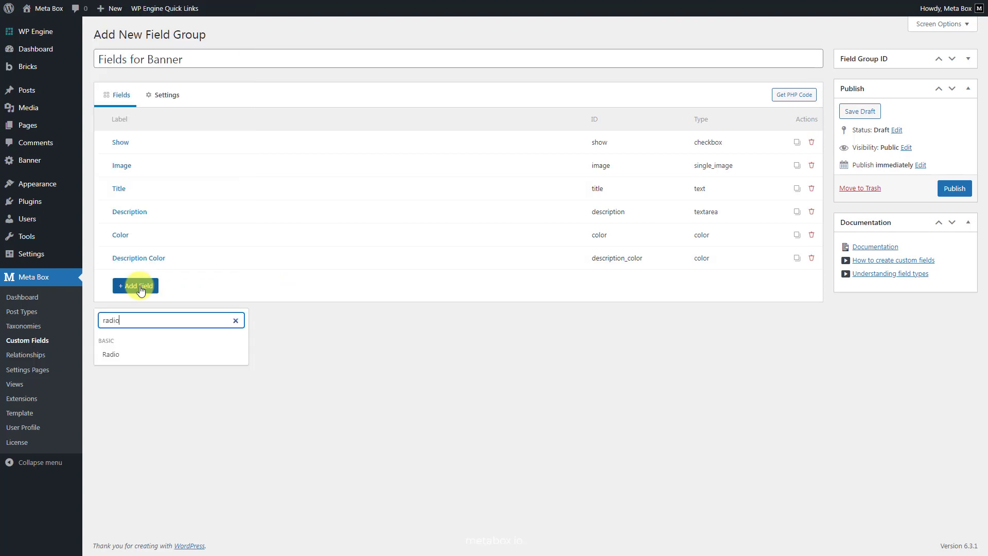
left_click(128, 353)
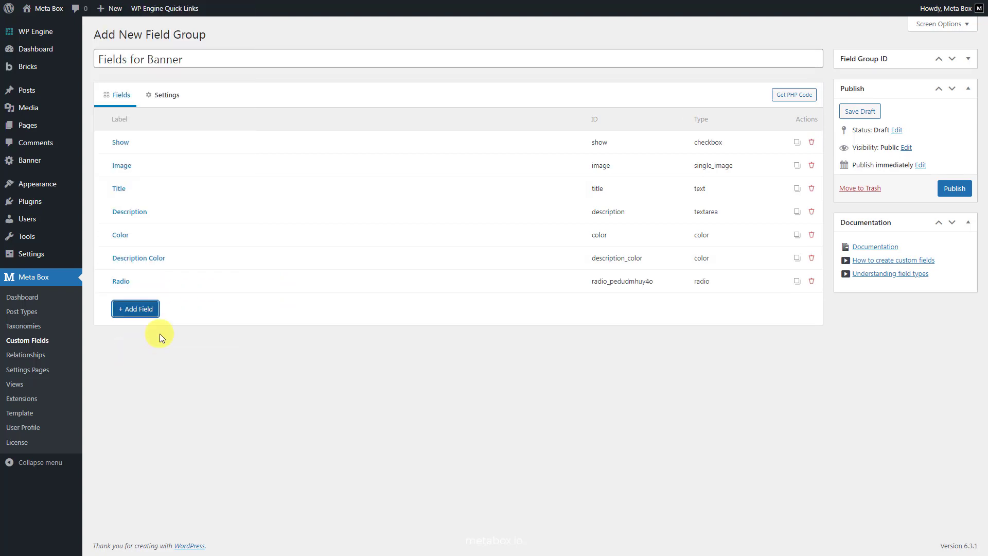
left_click(268, 284)
double_click(283, 327)
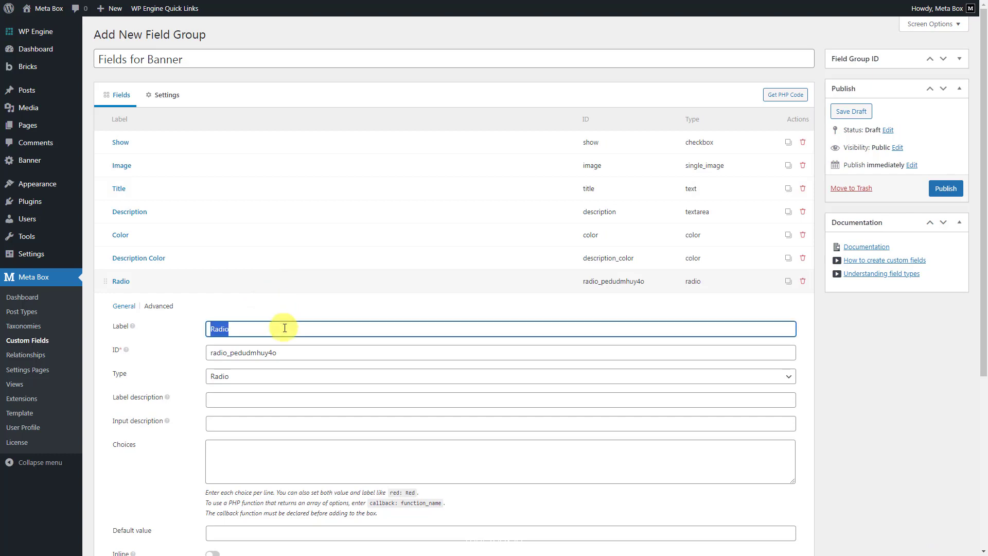
type("Title's Position")
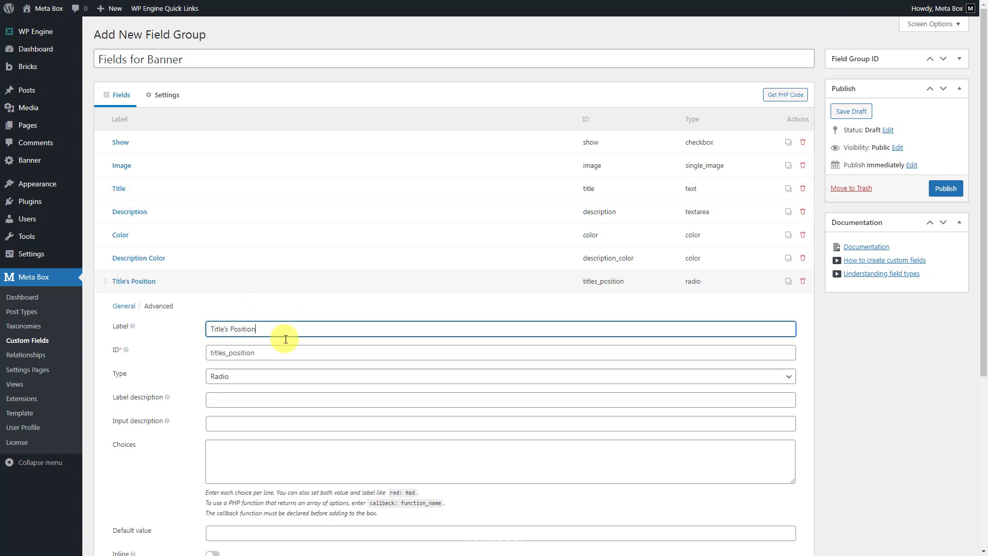
Give the Title's Position field the choices "left: Left", "center: Center" and "right: Right", one per line
left_click(276, 452)
type("left: Left center: Center right: Right")
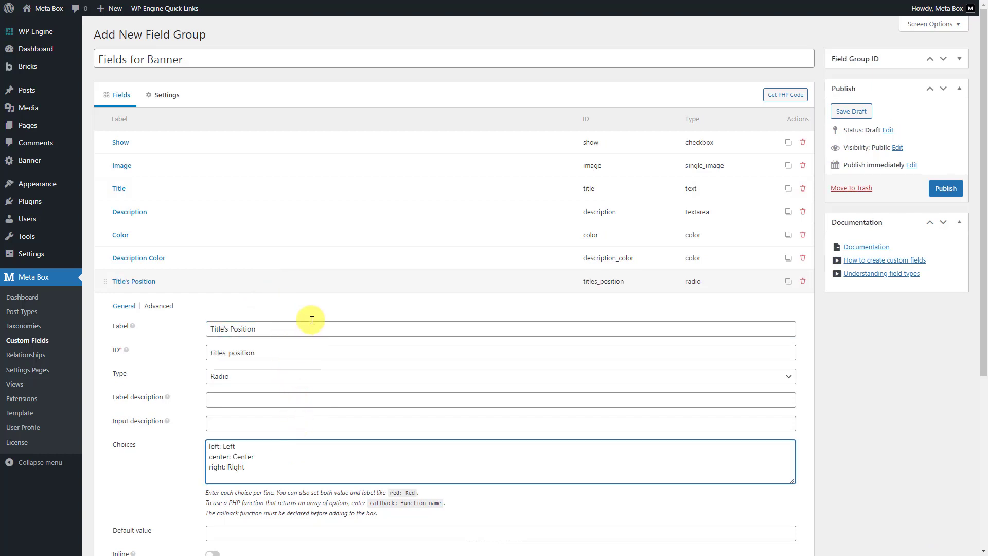
left_click(316, 281)
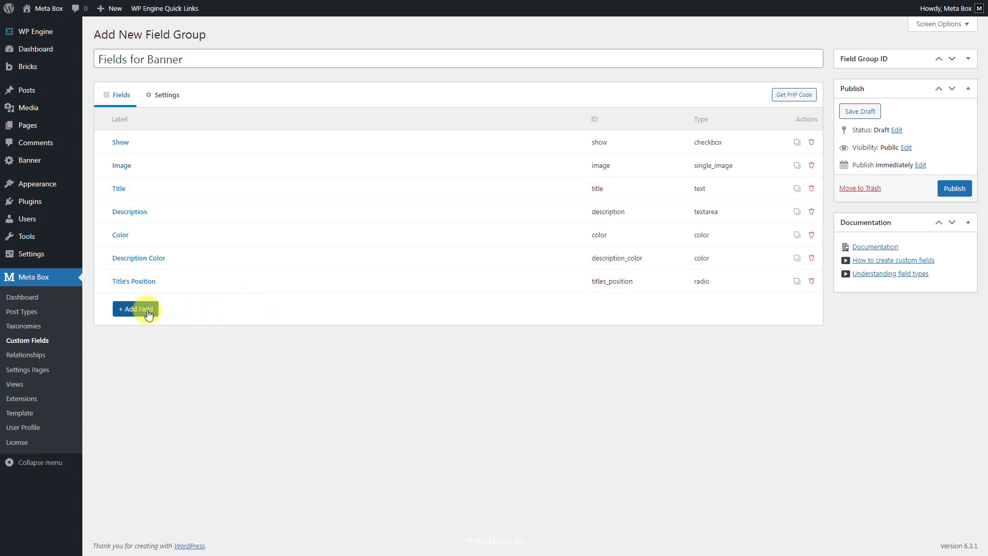
Add a second Radio field labelled "Description's Position" with the choices "left: Left", "center: Center" and "right: Right"
left_click(148, 312)
type("ra")
left_click(144, 378)
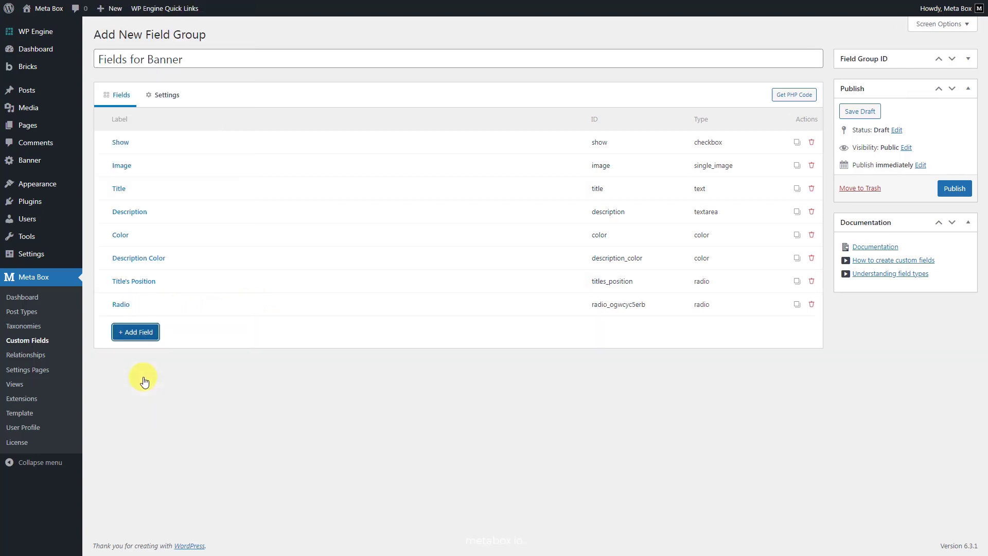
left_click(300, 307)
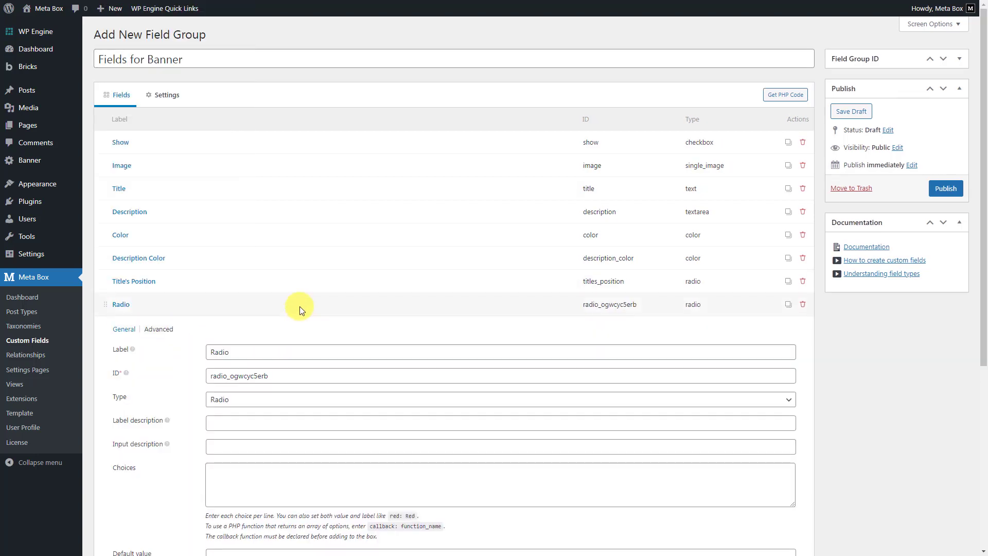
triple_click(294, 352)
type("Description's Position")
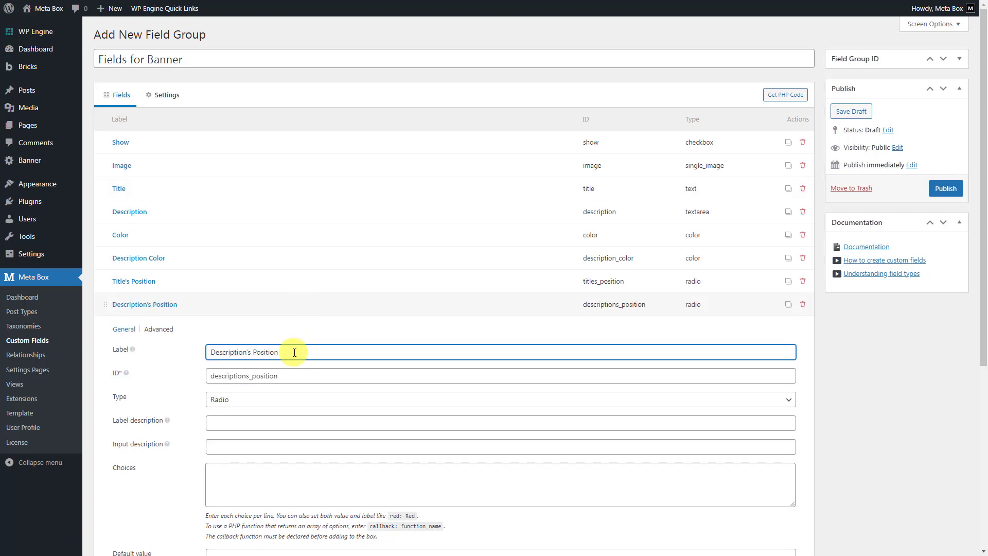
left_click(283, 465)
type("left: Left center: Center right: Right")
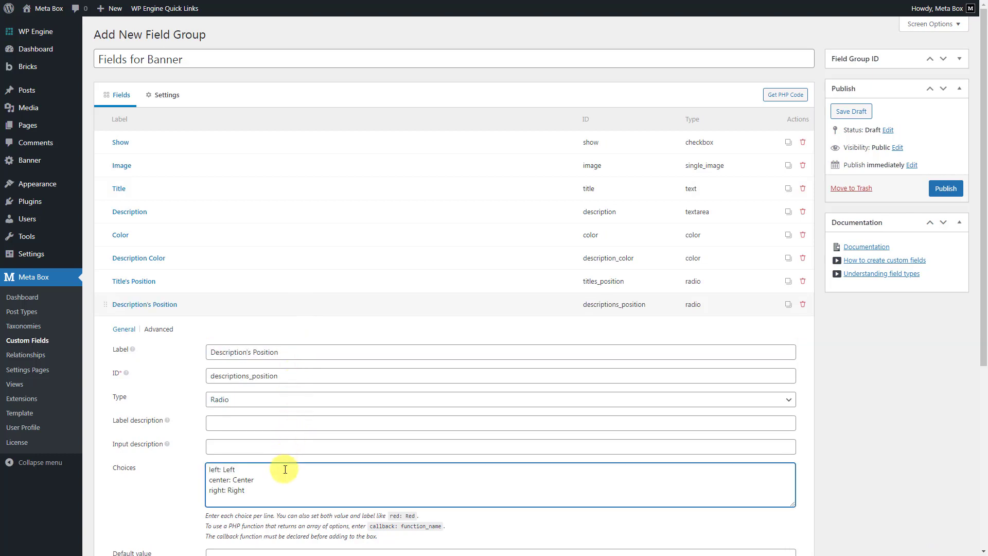
left_click(311, 307)
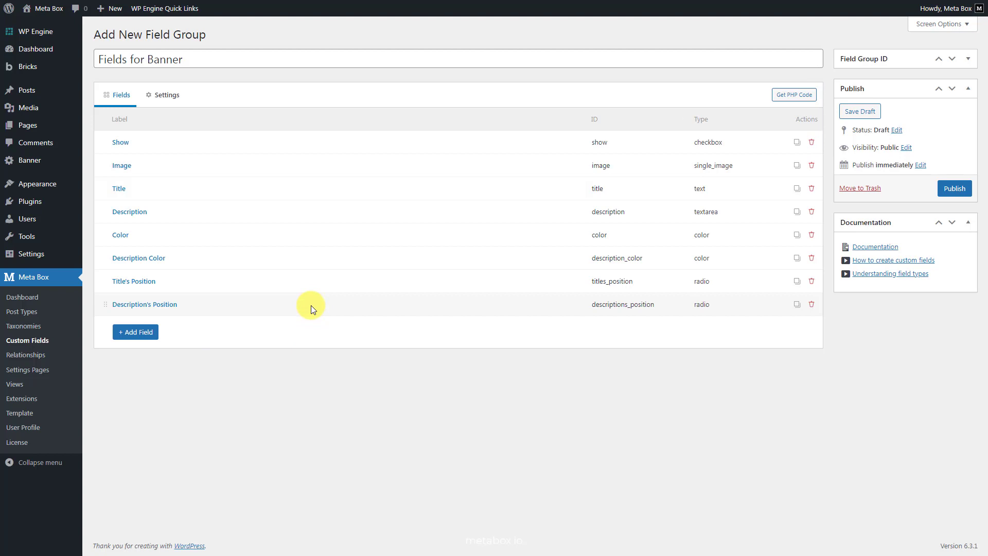
Set the field group's location to the Banner settings page and publish the group
left_click(178, 99)
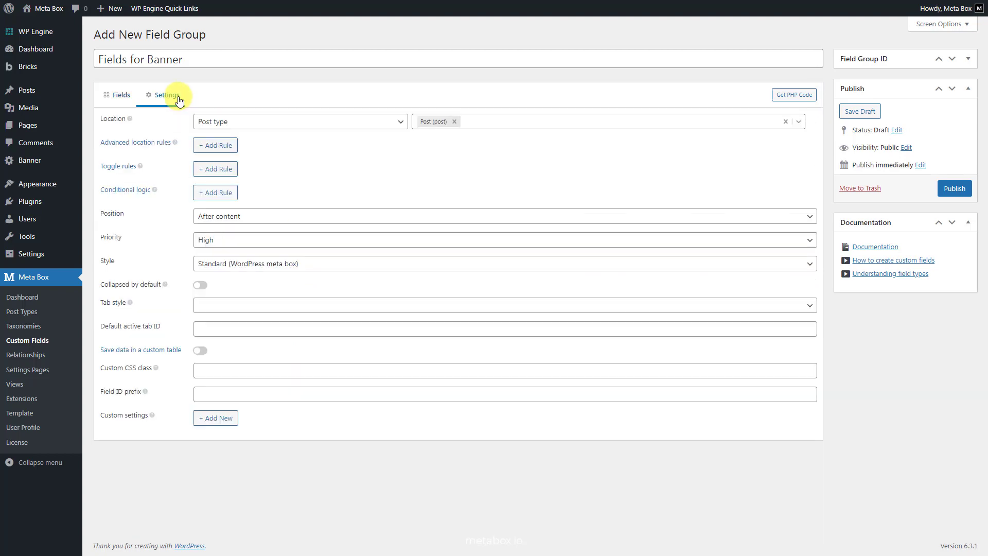
left_click(258, 123)
left_click(256, 172)
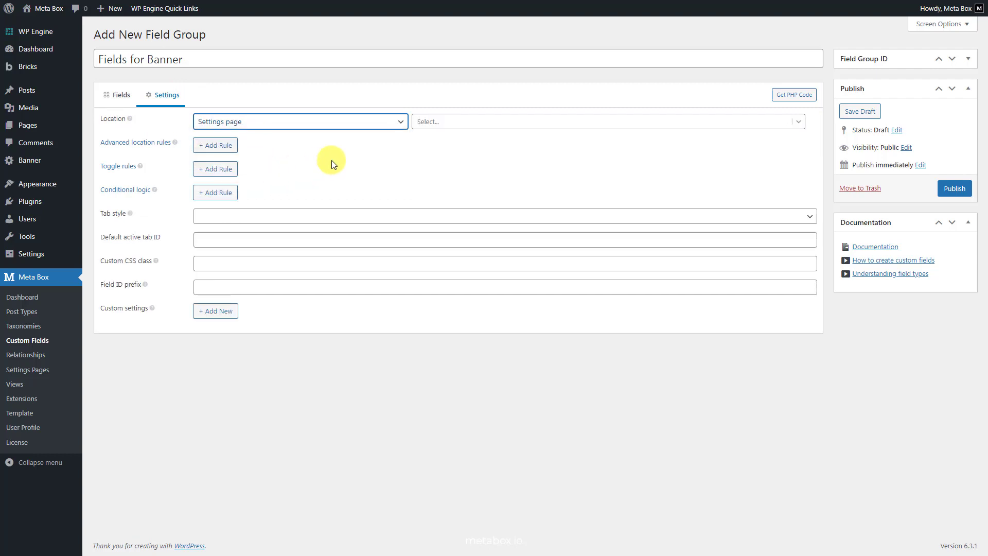
left_click(464, 121)
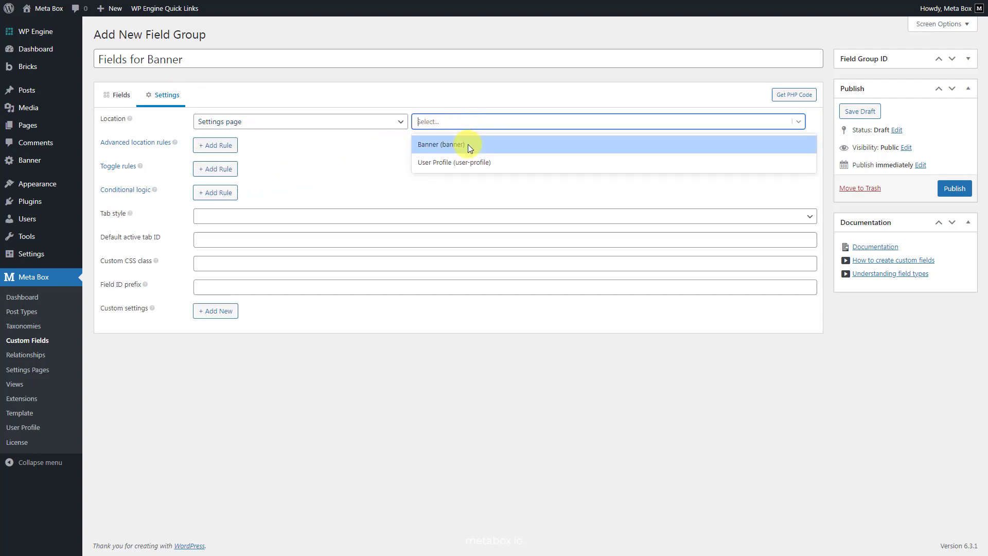
left_click(467, 144)
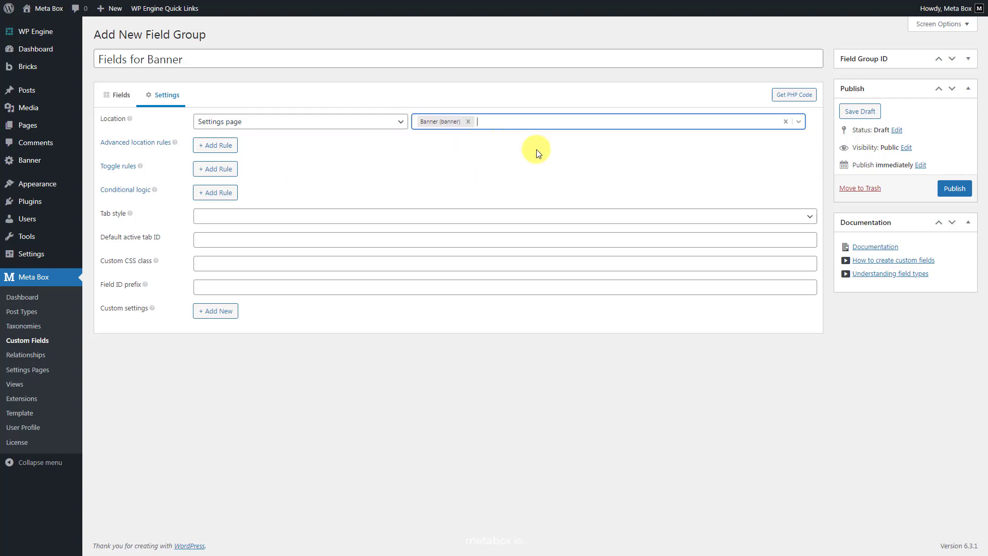
left_click(938, 190)
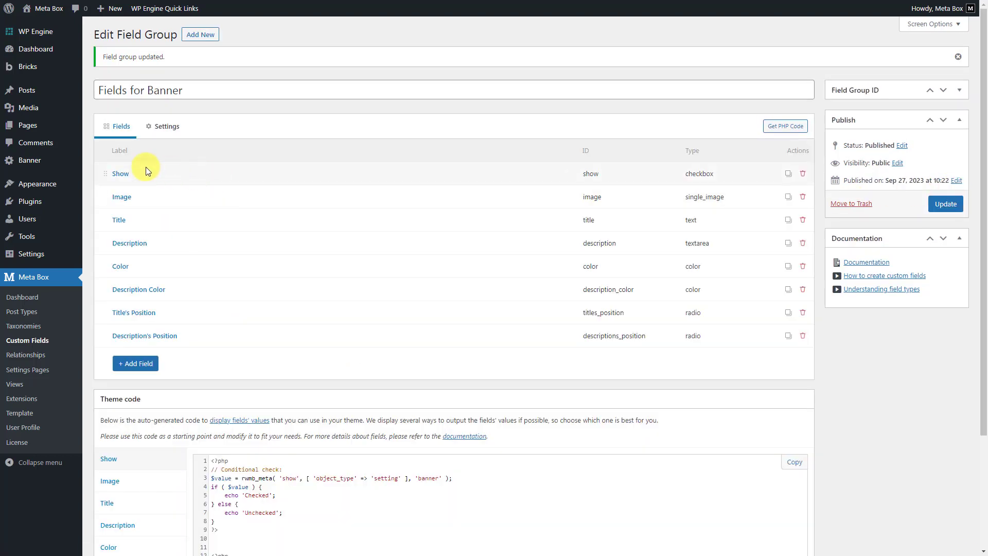
On the Banner settings page, enable Show and choose the dark blue gradient background from the media library as the image
left_click(31, 161)
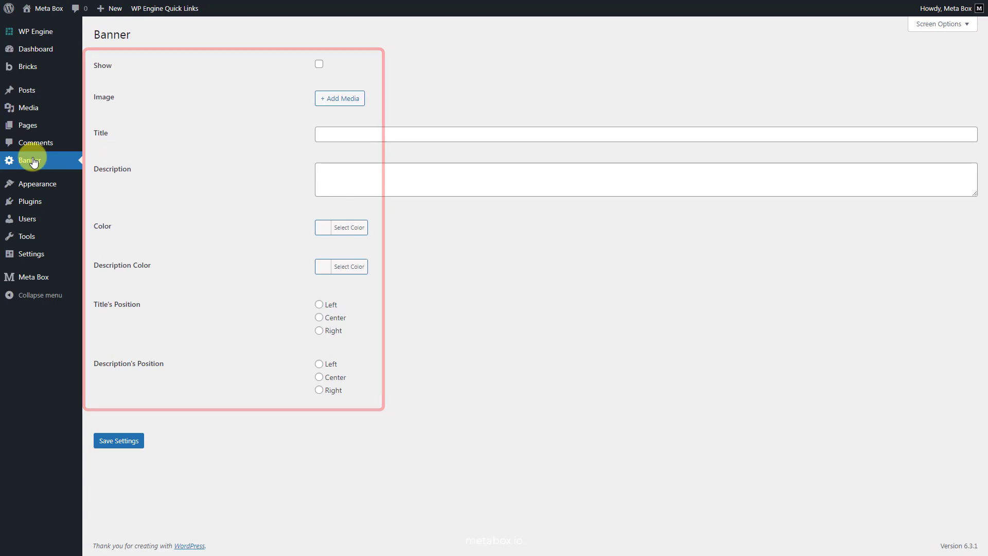
left_click(343, 99)
left_click(291, 205)
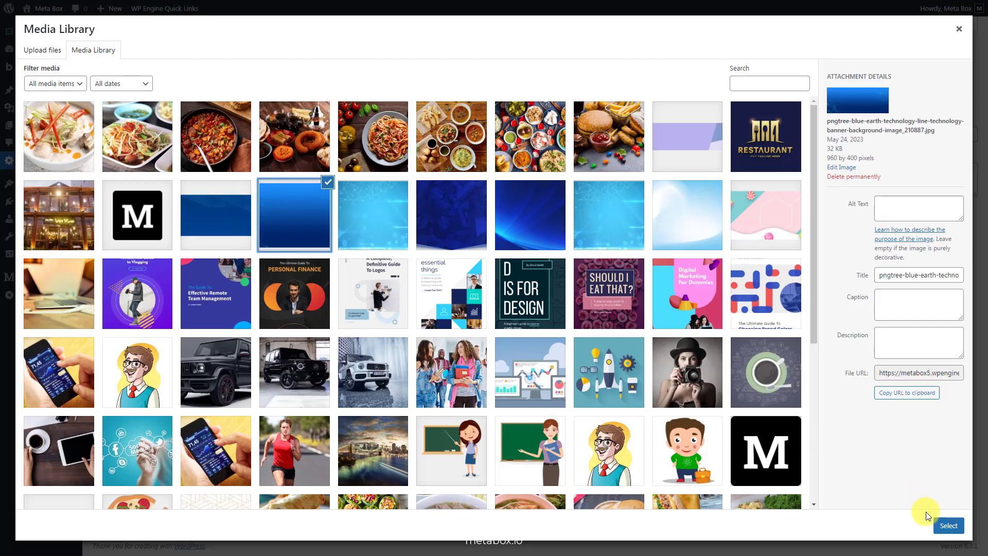
left_click(946, 525)
Fill in the banner title "Meta Box" and the description "A Powerful WordPress Custom Fields Plugin"
left_click(525, 203)
type("Meta Box")
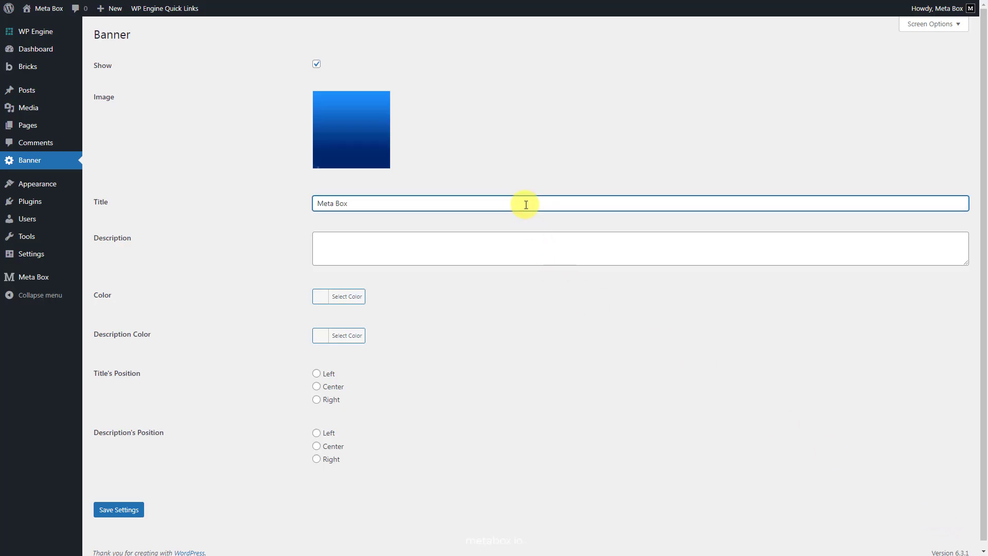
left_click(496, 242)
type("A Powerful WordPress Custom Fields Plugin")
Set the banner's Color to #ffffff and its Description Color to white
left_click(322, 299)
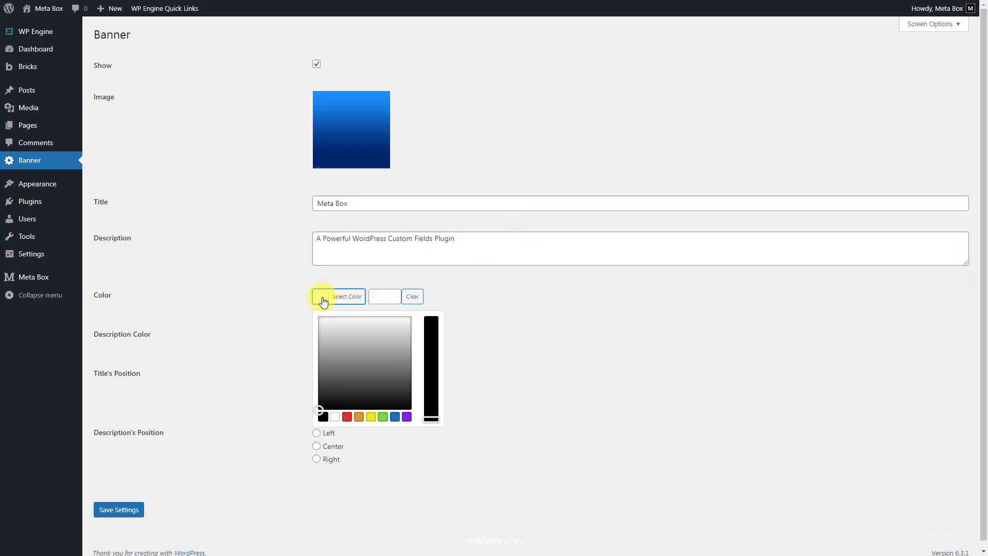
left_click(323, 323)
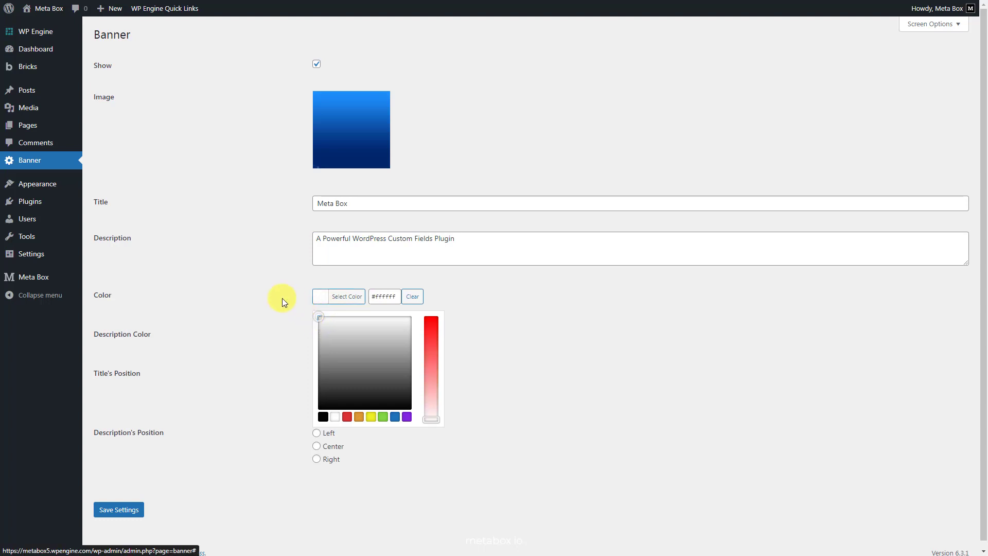
left_click(282, 298)
left_click(320, 335)
left_click(326, 364)
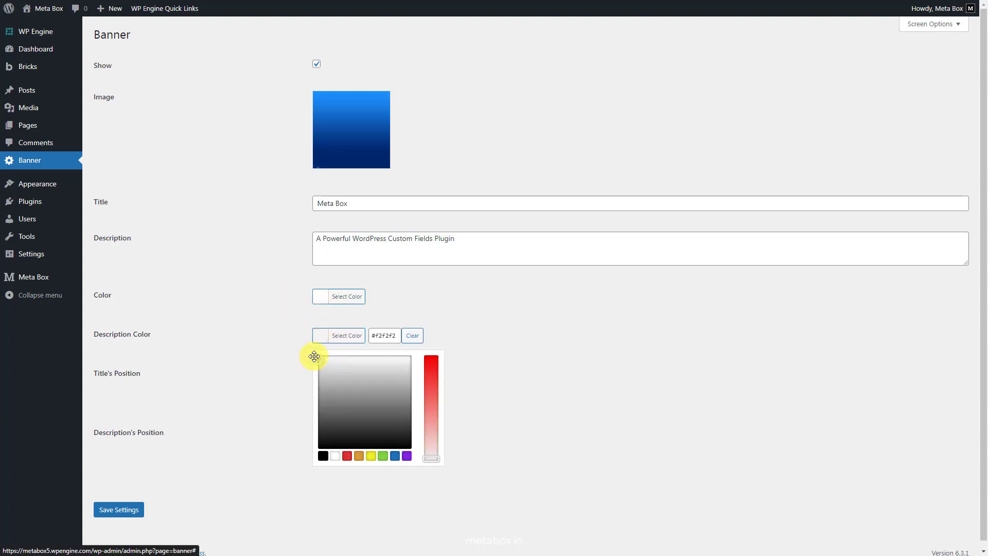
left_click(290, 341)
Set both the Title's Position and the Description's Position to Center and save the banner settings
left_click(316, 387)
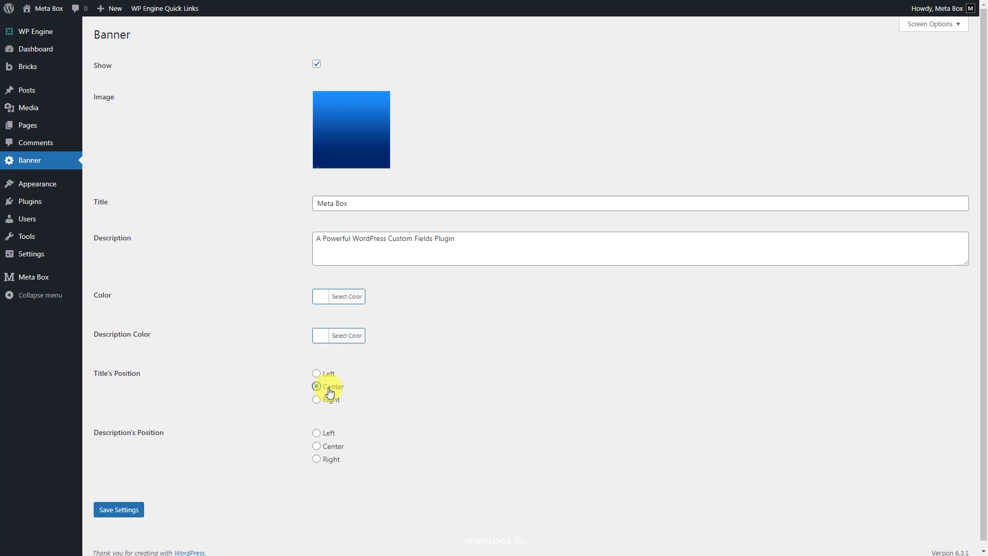
left_click(316, 446)
left_click(132, 509)
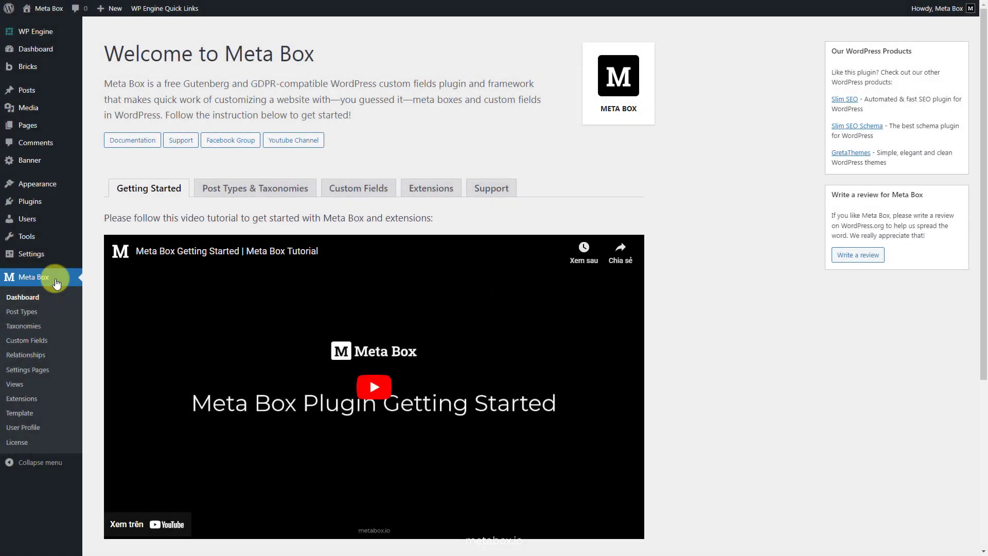
Create a Bricks template titled "Banner Templates" with the template type Single and publish it
mouse_move(44, 65)
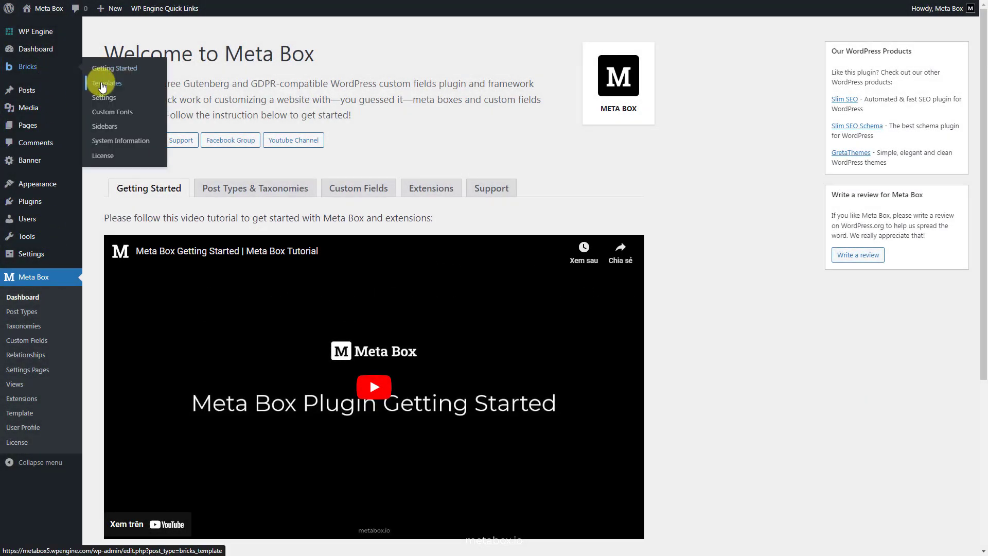
left_click(102, 84)
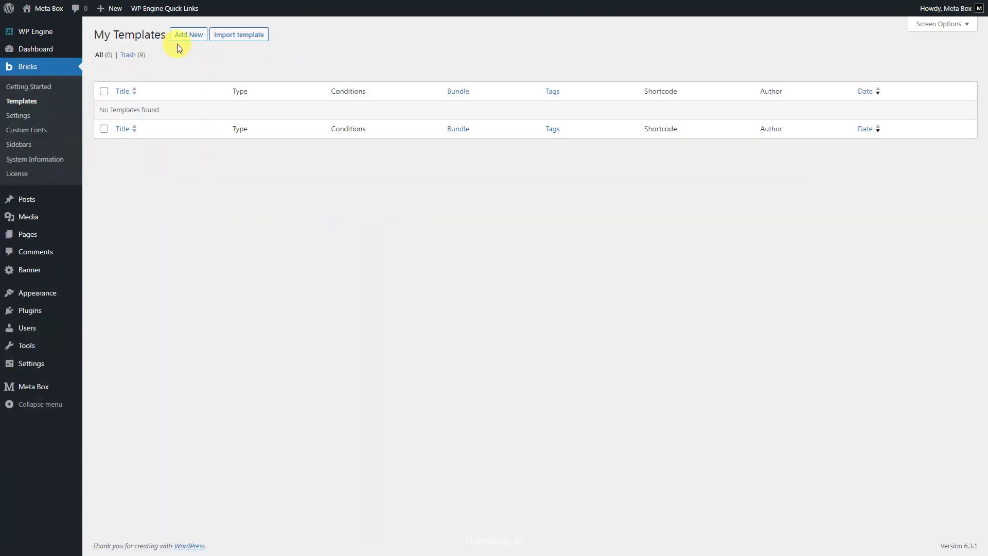
left_click(191, 37)
left_click(249, 60)
type("Banner")
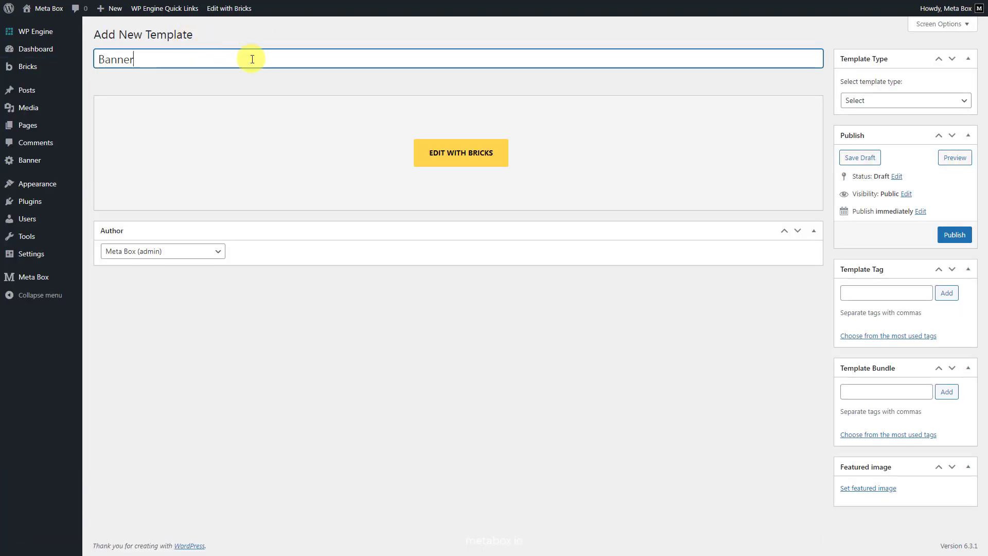
type(" Templates")
left_click(879, 100)
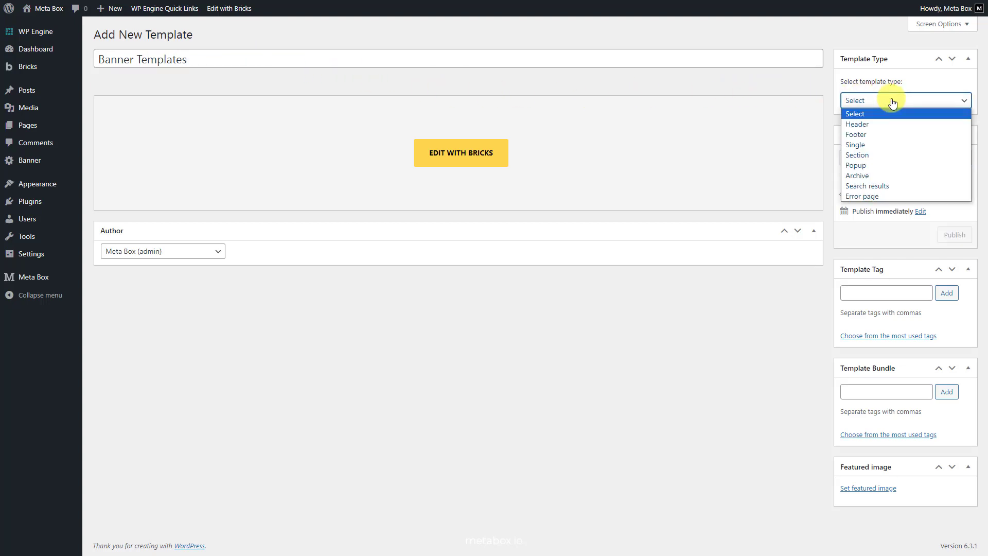
left_click(884, 144)
left_click(954, 234)
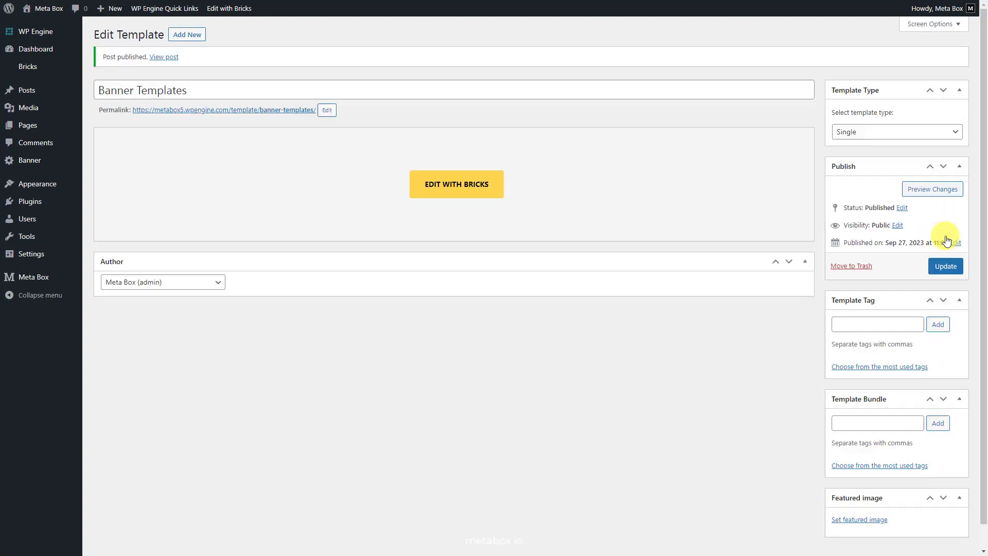
Open the Banner Templates template in the Bricks builder and add a Section to the empty canvas
left_click(465, 197)
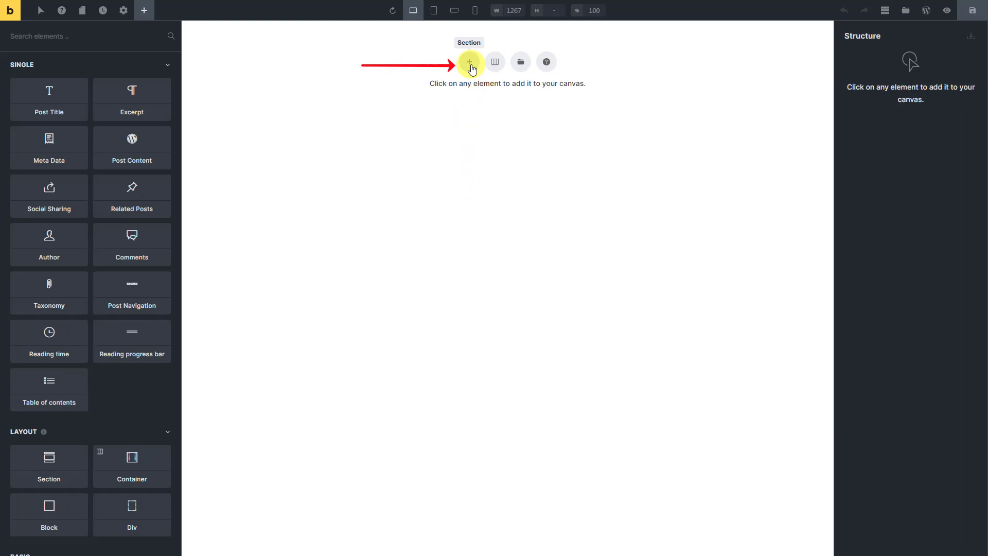
left_click(471, 66)
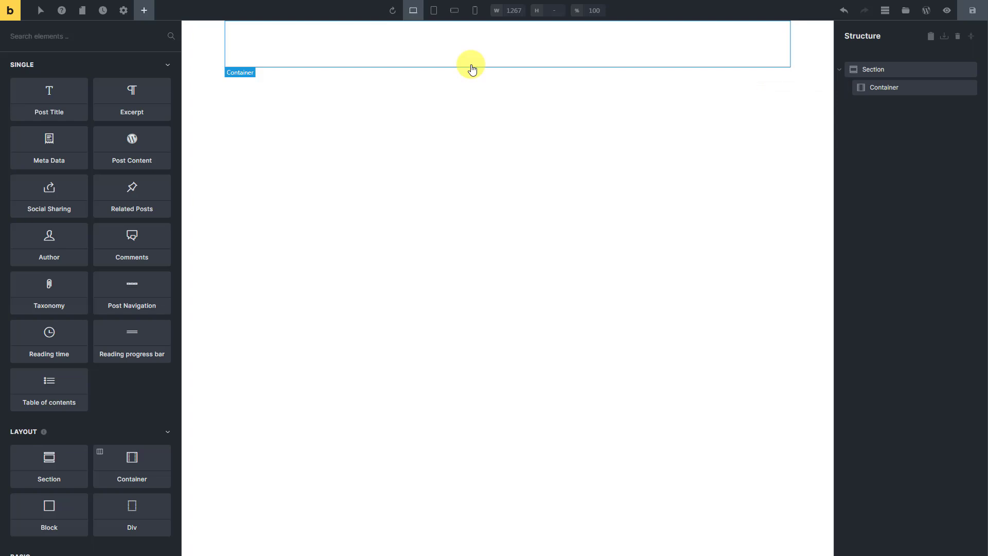
Add a custom attribute named "class" to the Section, with the value "banner-display-" followed by the Banner's Show field as dynamic data
left_click(904, 70)
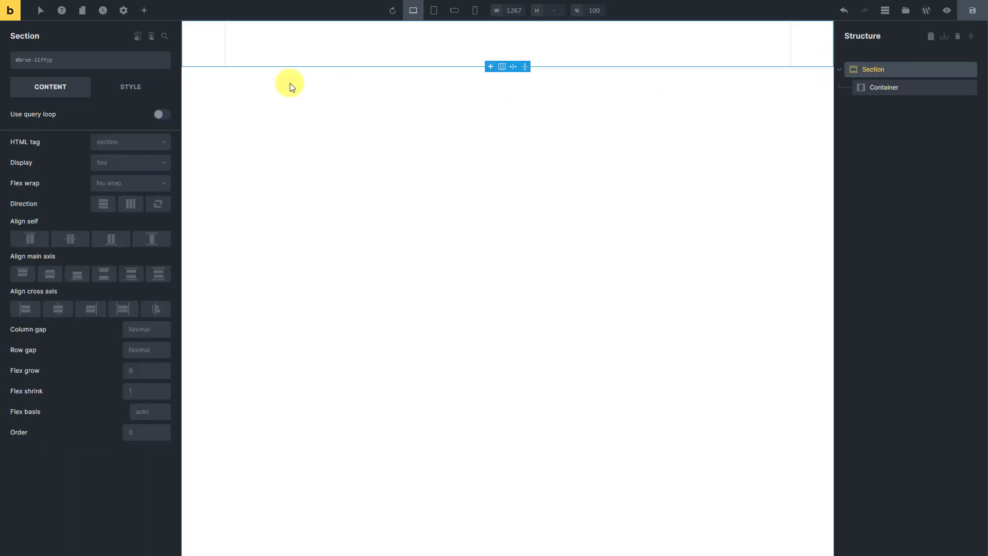
left_click(136, 86)
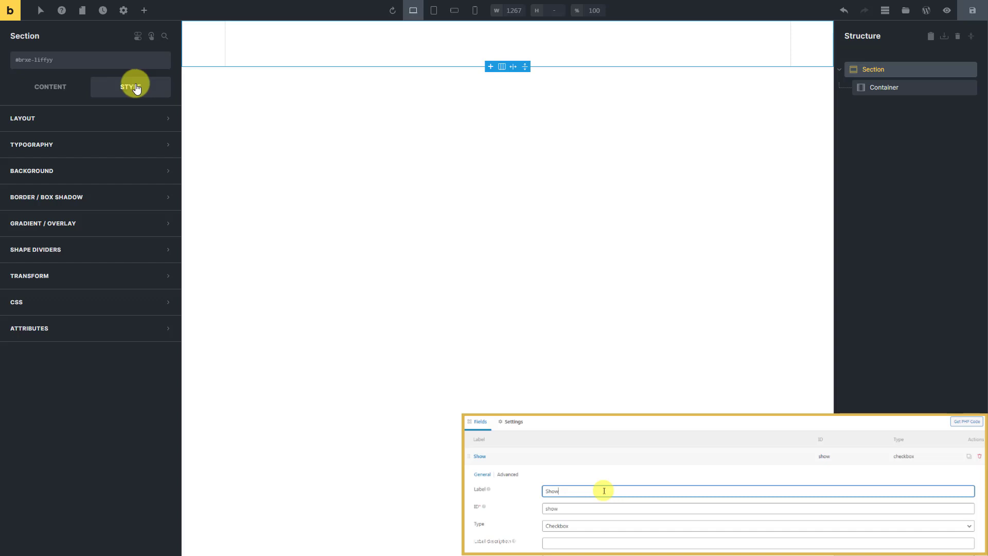
left_click(105, 330)
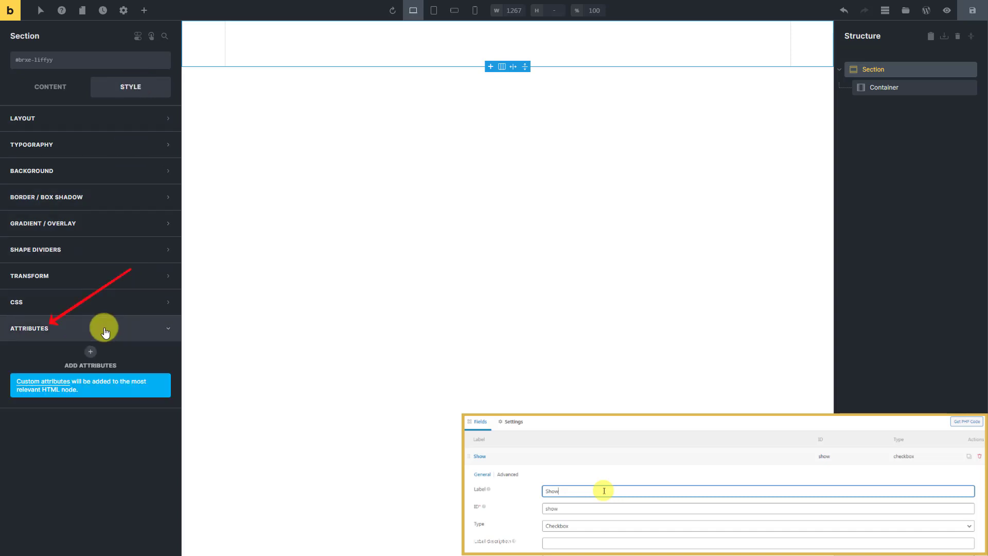
left_click(90, 351)
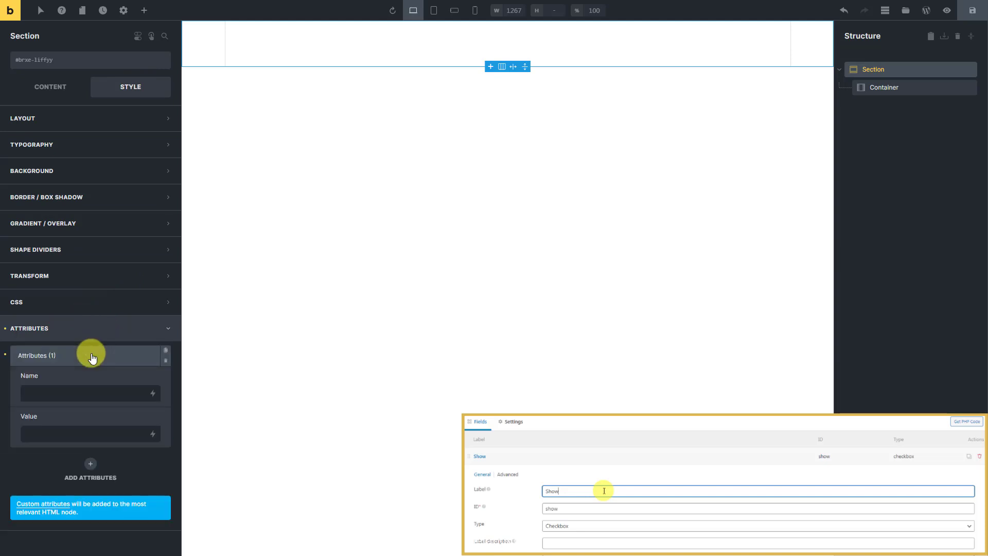
type("class")
left_click(97, 432)
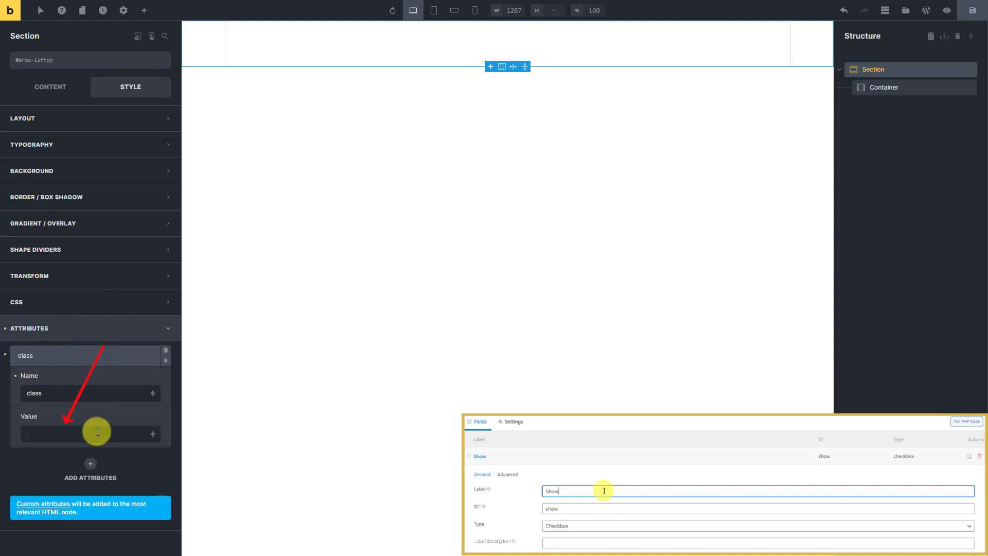
type("banner-display-")
left_click(153, 434)
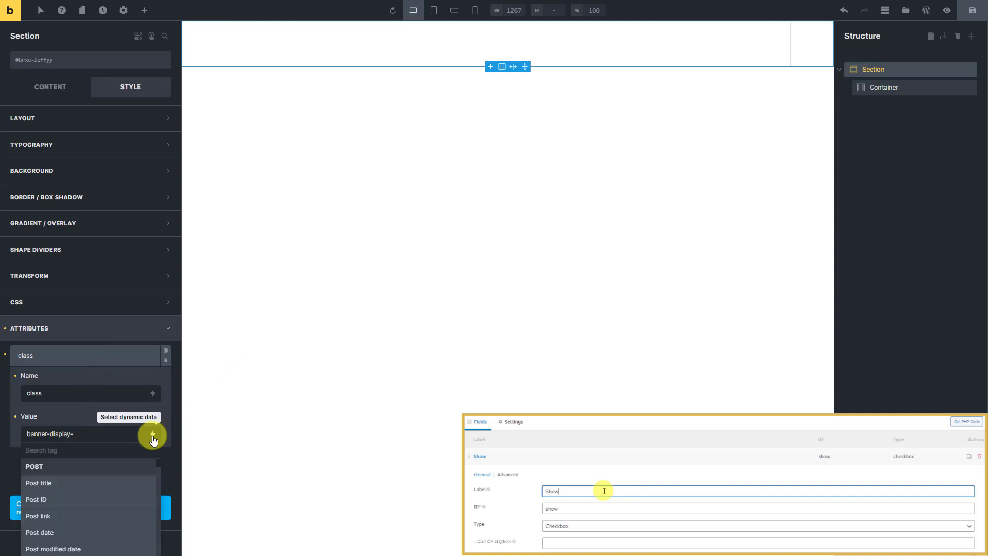
type("show")
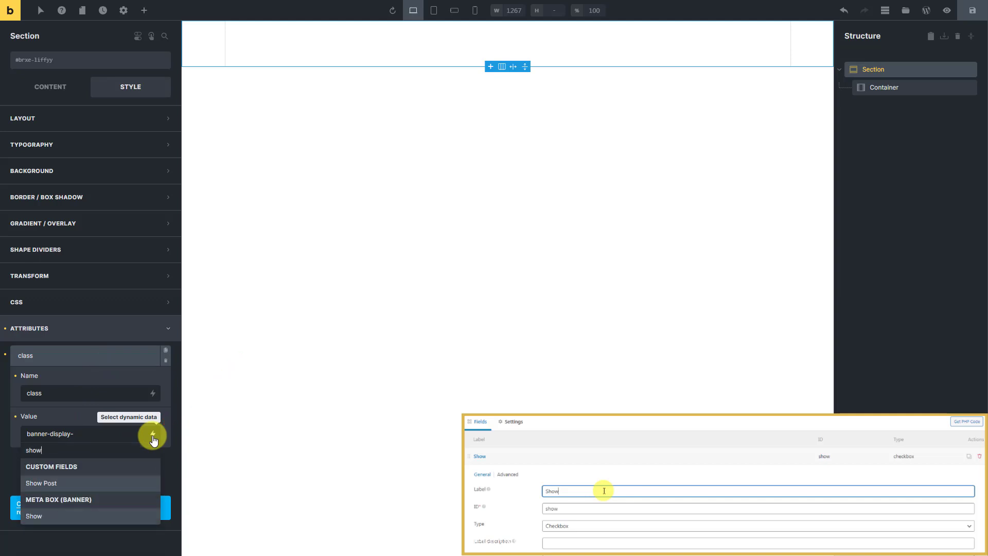
left_click(115, 516)
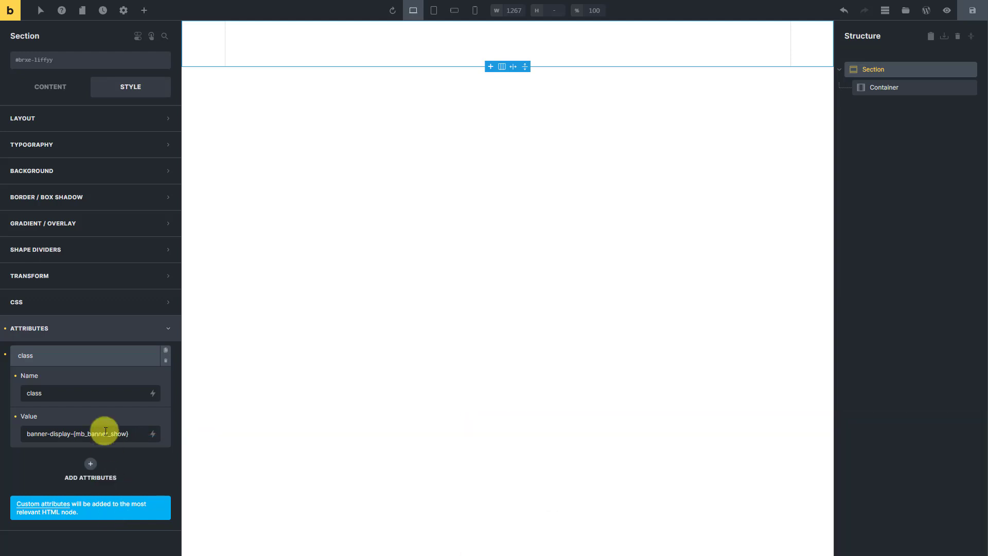
Give the Section custom CSS that sets .banner-display-Yes to display:block and .banner-display-No to display:none
left_click(101, 331)
left_click(101, 305)
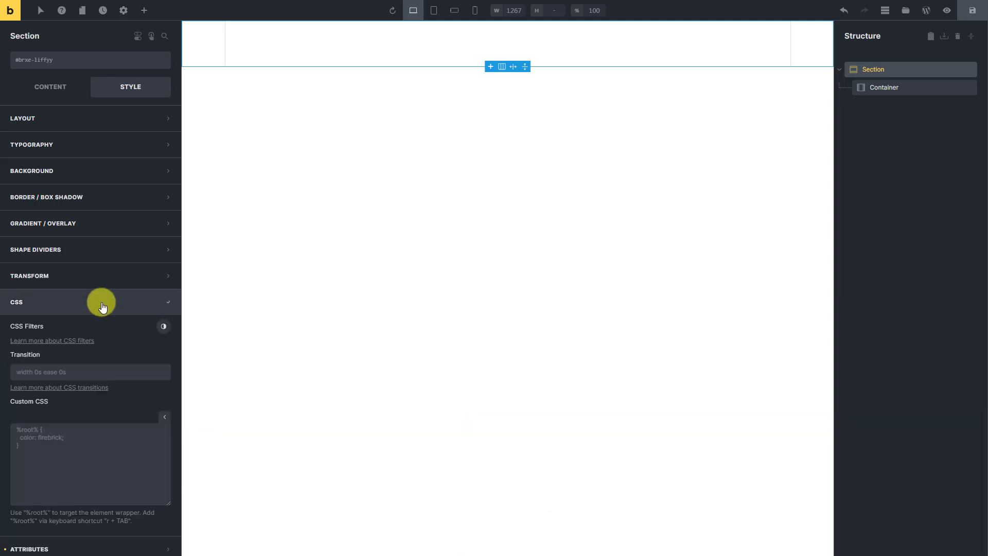
left_click(157, 432)
type(".banner-display-Yes{   display:block; } .banner-display-No{   display:none; }")
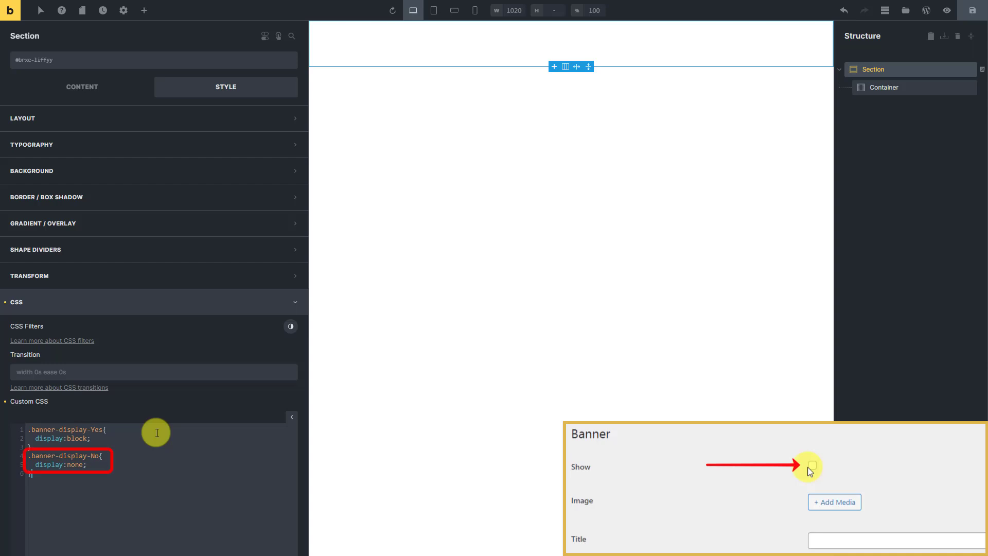
left_click(165, 304)
Add a Div inside the Container and nest a second Div inside that one
left_click(904, 88)
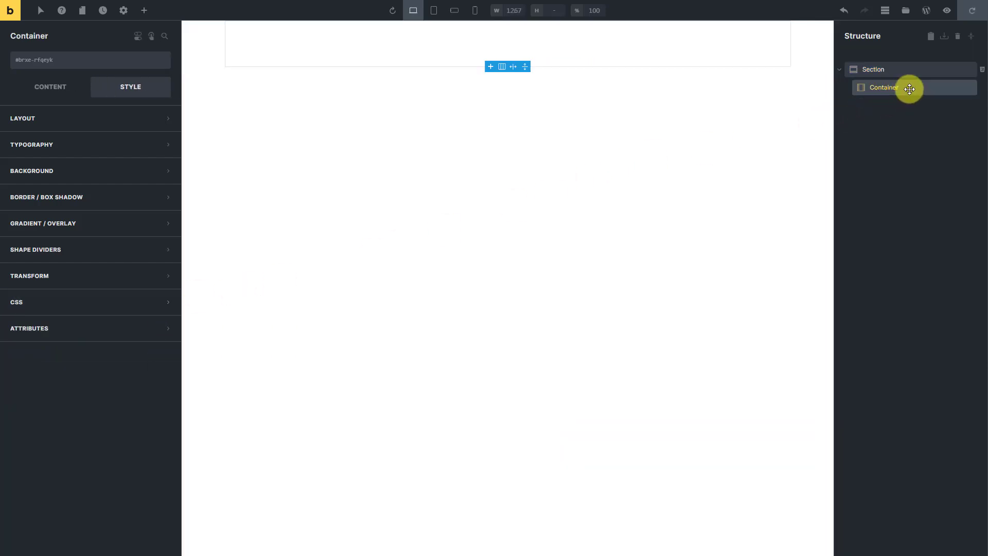
left_click(145, 16)
type("div")
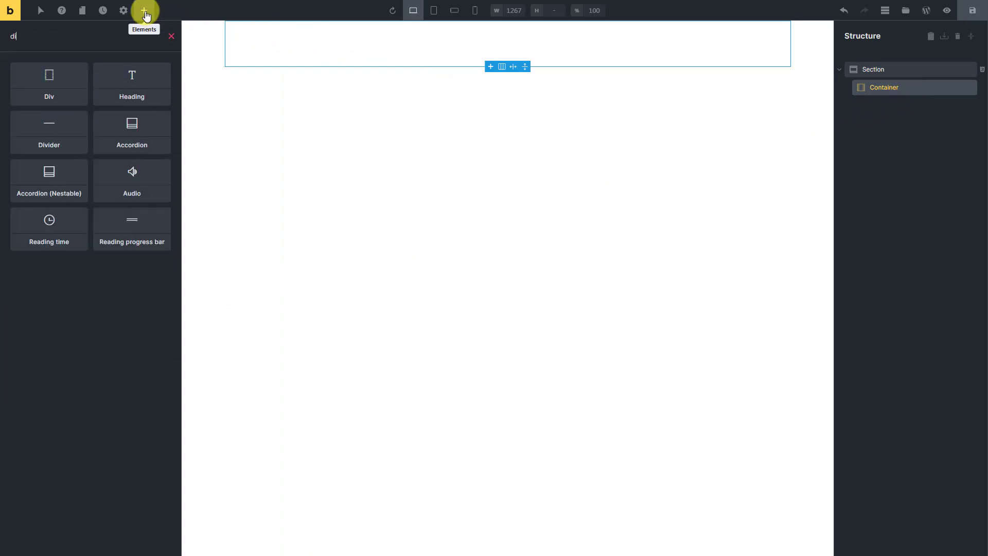
left_click(71, 83)
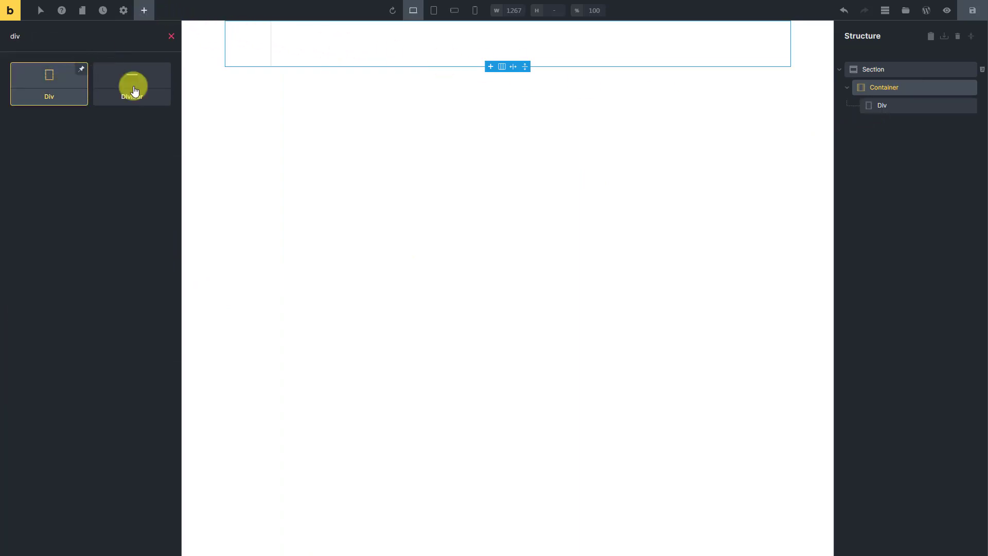
left_click(916, 106)
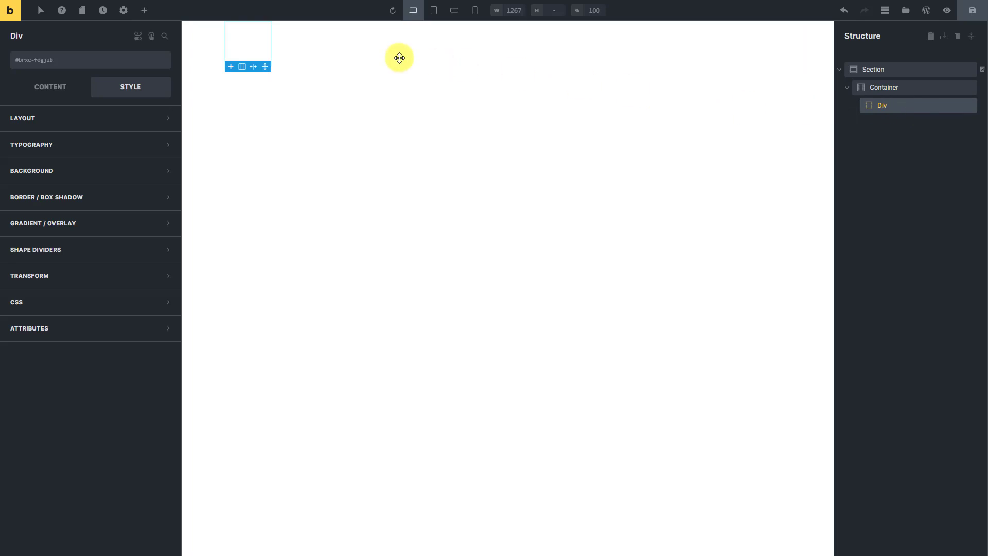
left_click(146, 10)
type("div")
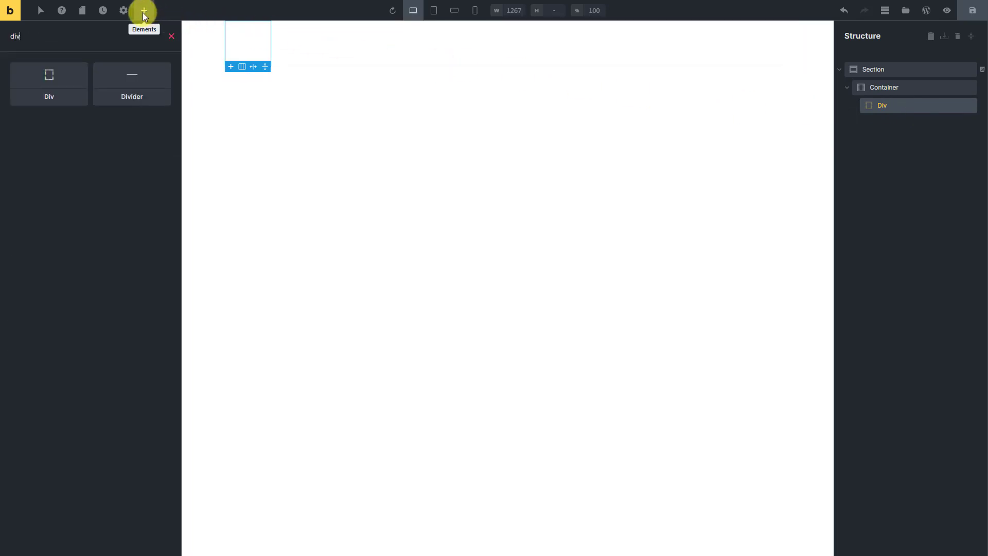
left_click(66, 83)
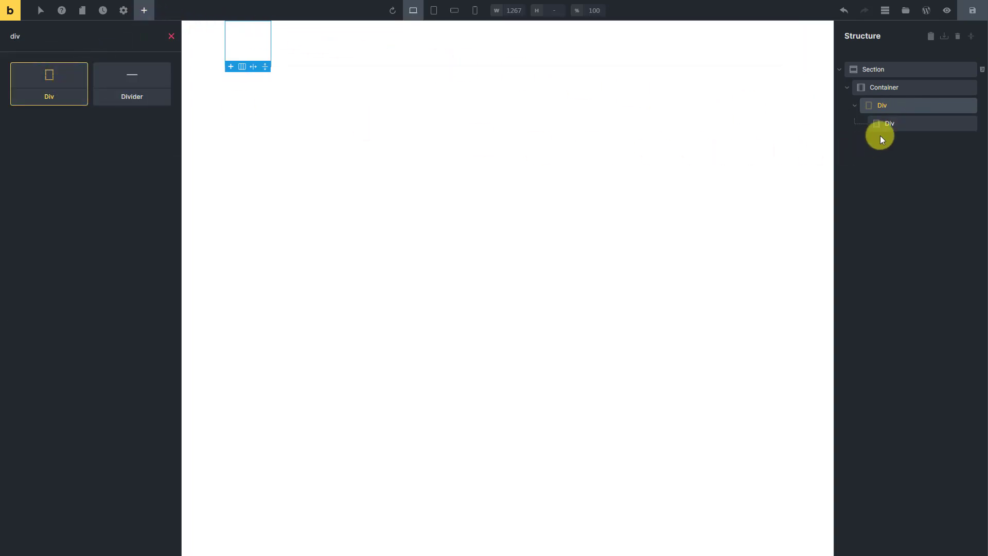
Add a Basic Text element inside the inner Div
left_click(911, 123)
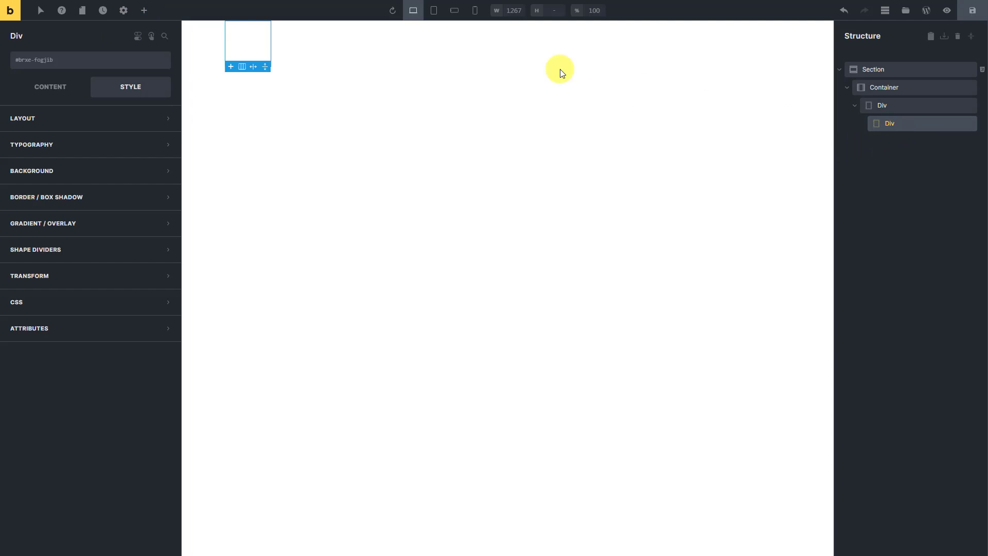
left_click(146, 10)
type("text")
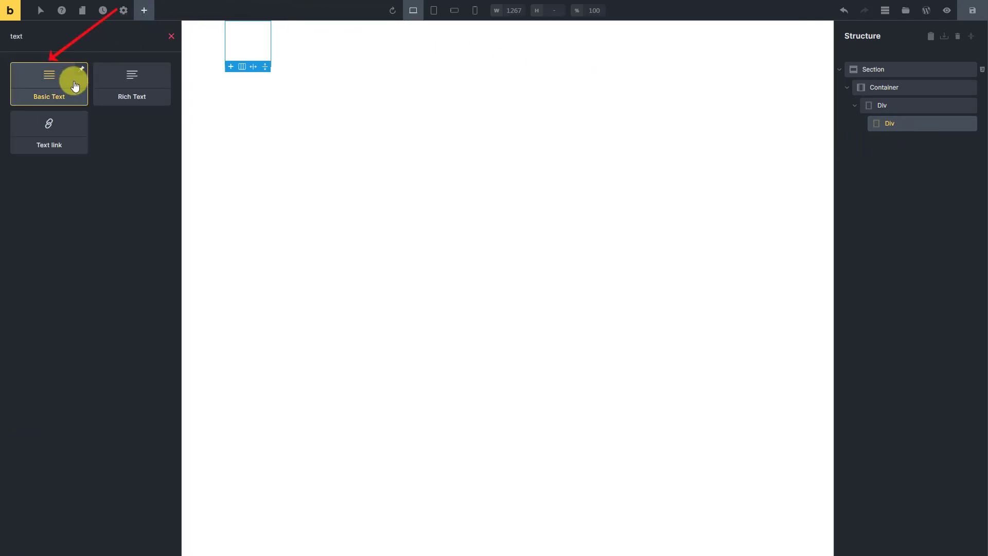
left_click(75, 85)
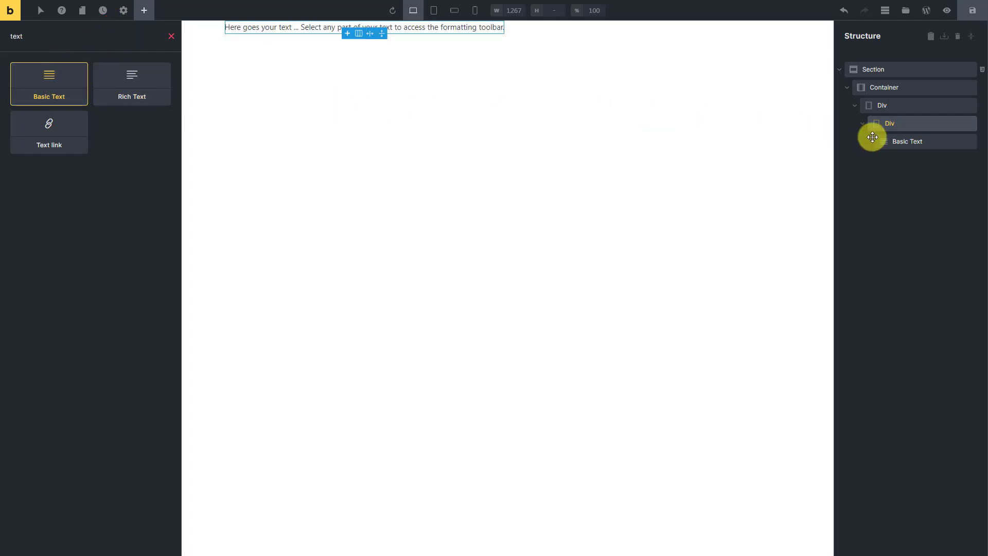
Replace the Basic Text's placeholder content with the Meta Box Banner Title field as dynamic data
left_click(927, 142)
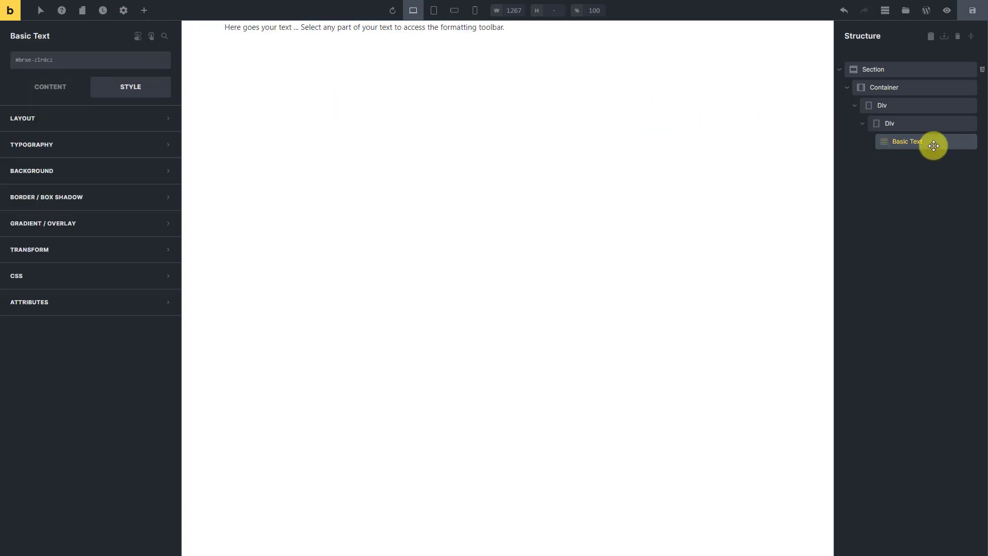
left_click(69, 91)
left_click(125, 121)
key("ctrl+a")
key("BackSpace")
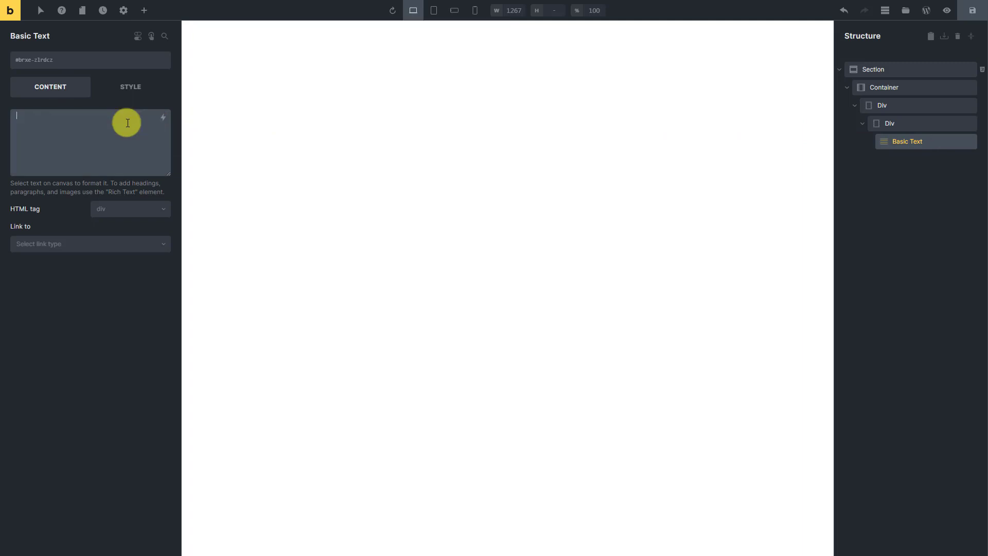
left_click(164, 120)
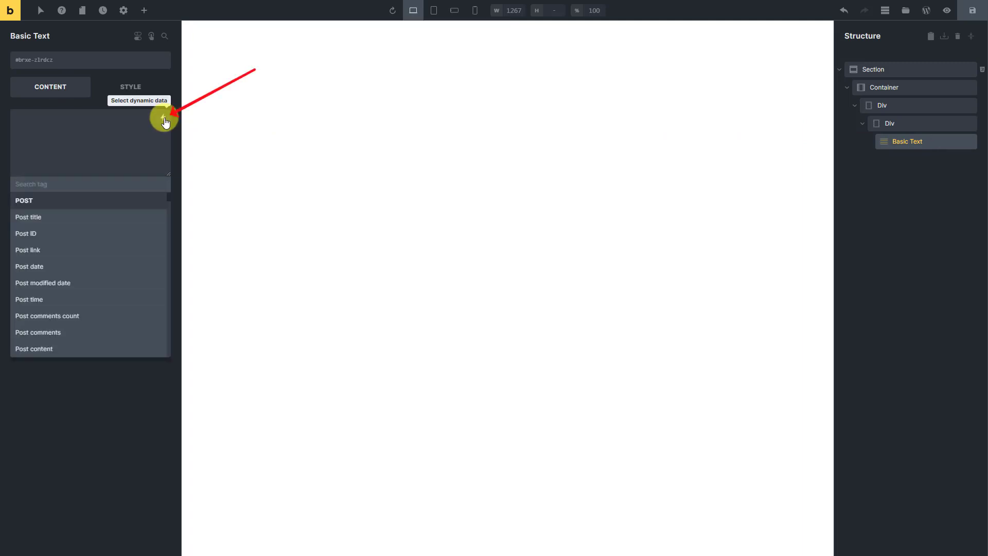
type("title")
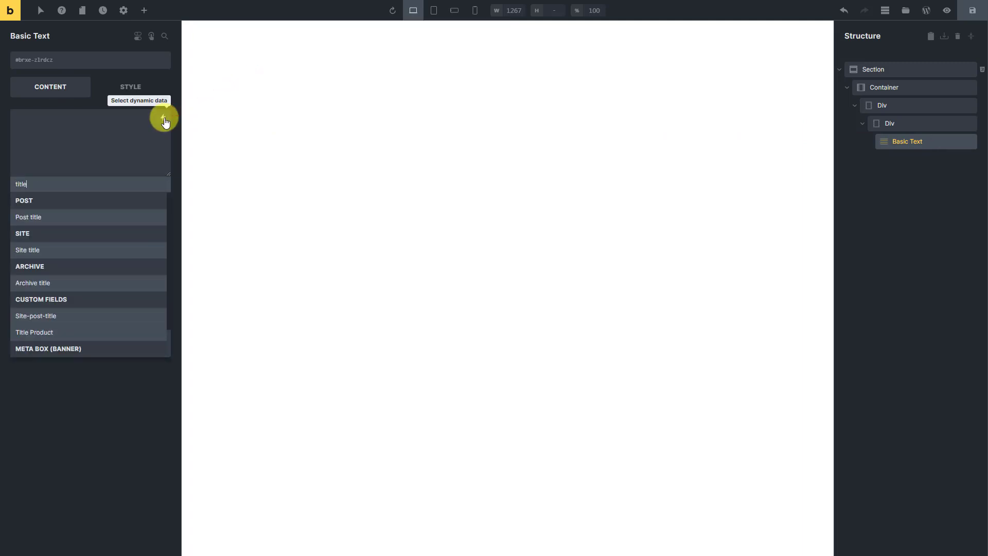
scroll(141, 206, "down", 1)
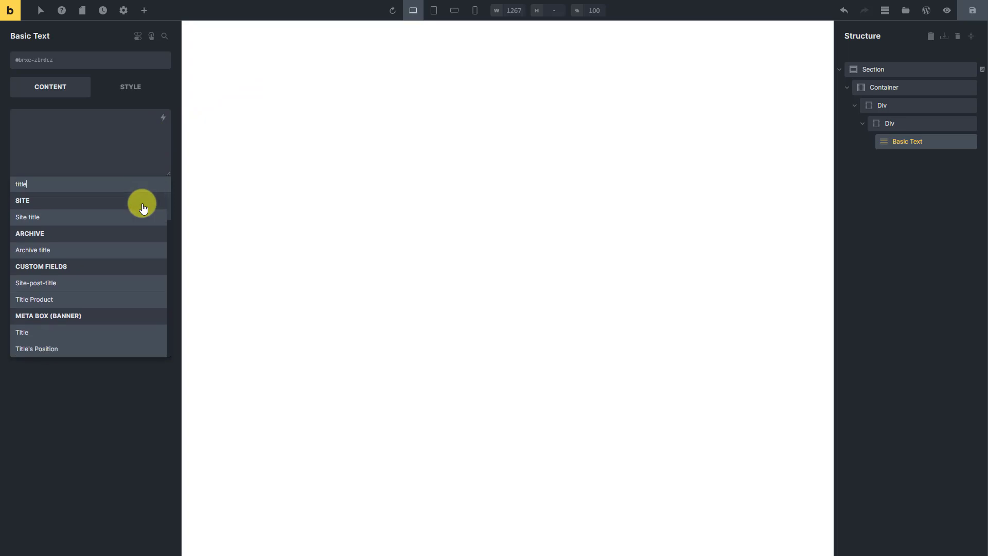
left_click(86, 333)
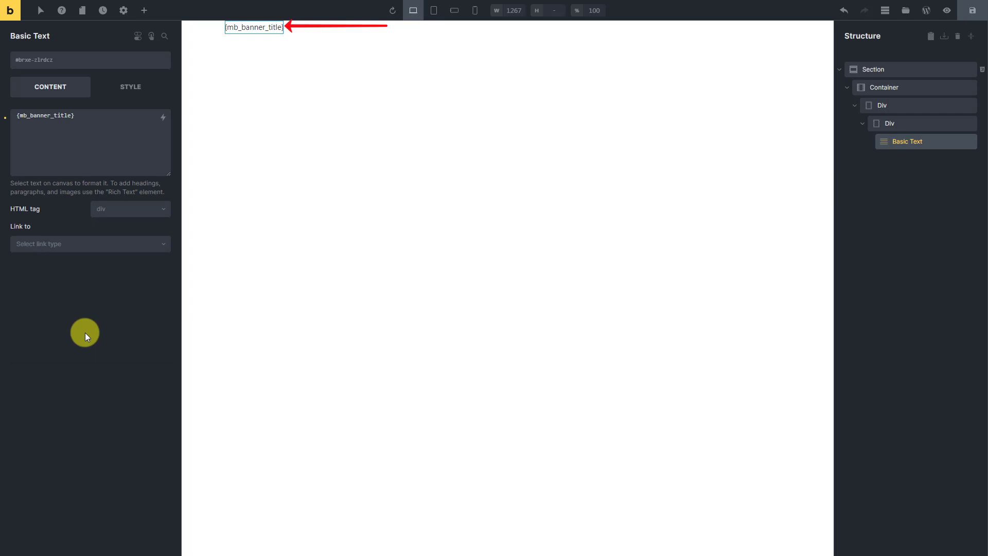
Add a second Basic Text below the title and replace its placeholder with the Meta Box Banner Description field as dynamic data
left_click(143, 10)
type("text")
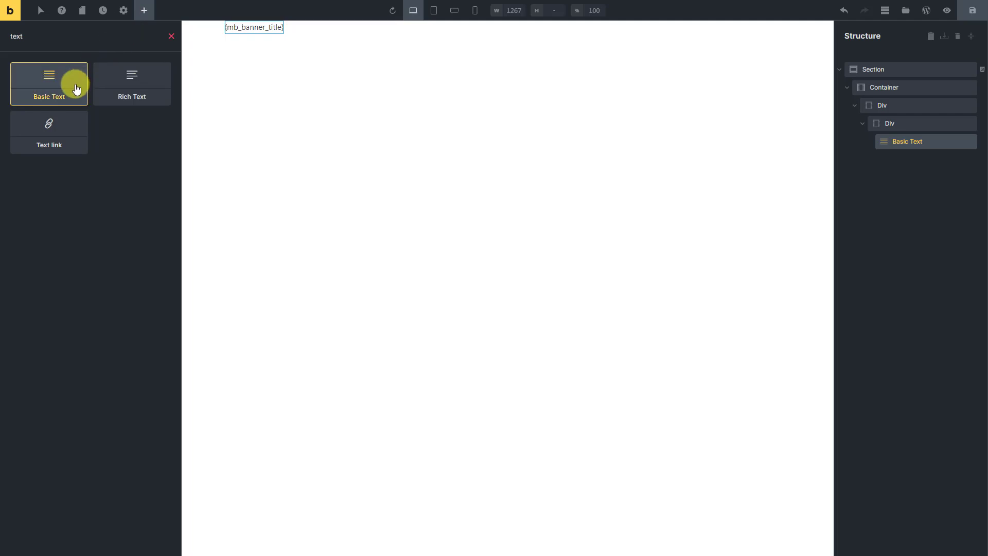
left_click(76, 89)
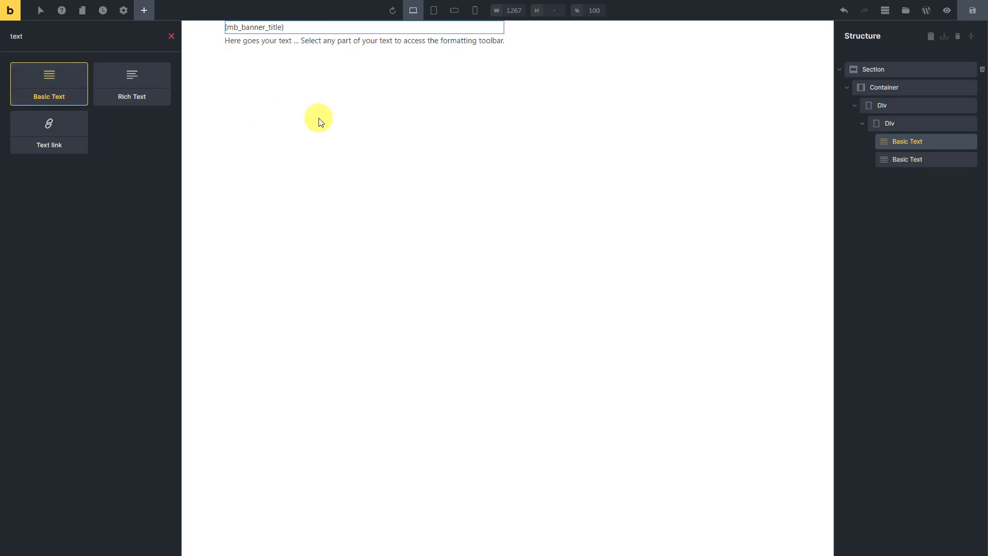
left_click(934, 160)
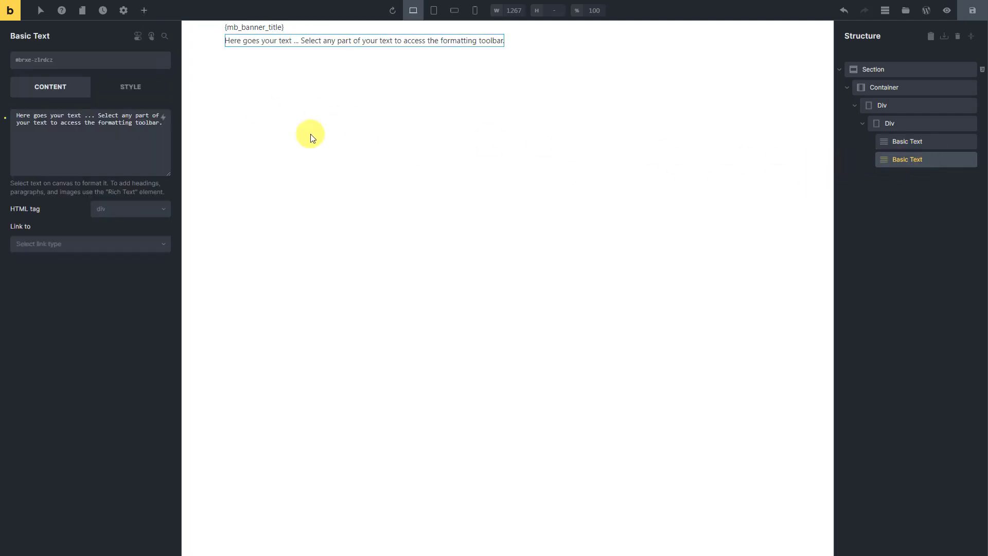
left_click(141, 127)
key("ctrl+a")
key("Delete")
left_click(163, 119)
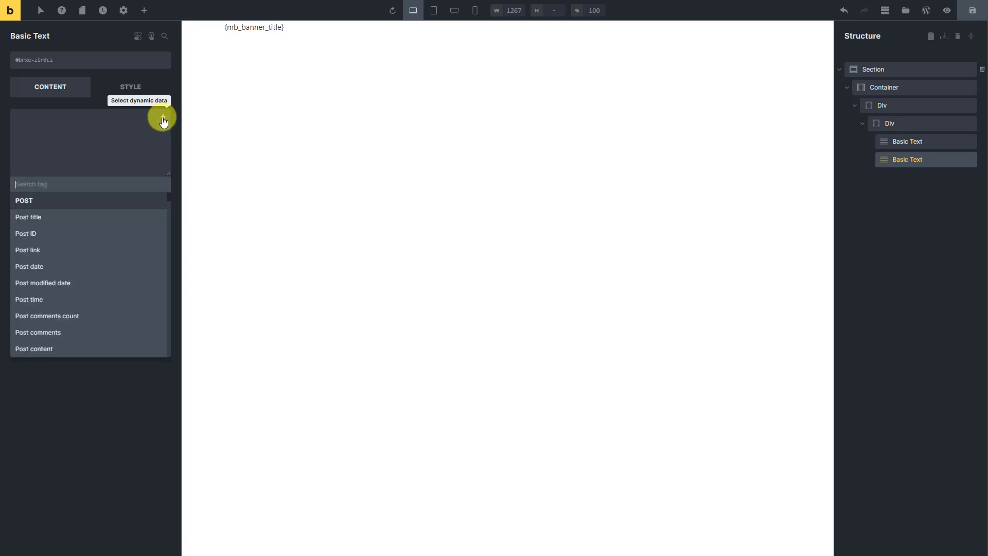
type("description")
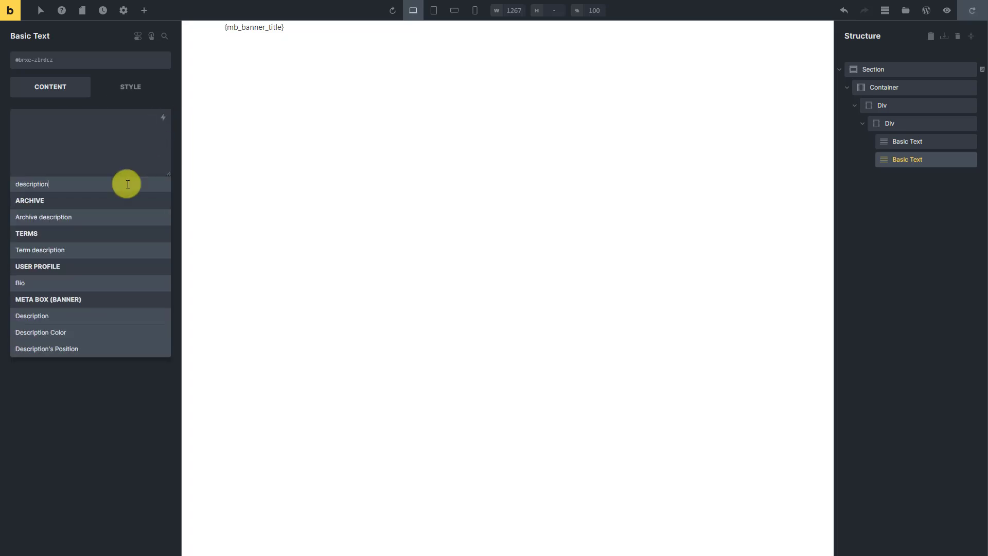
left_click(75, 317)
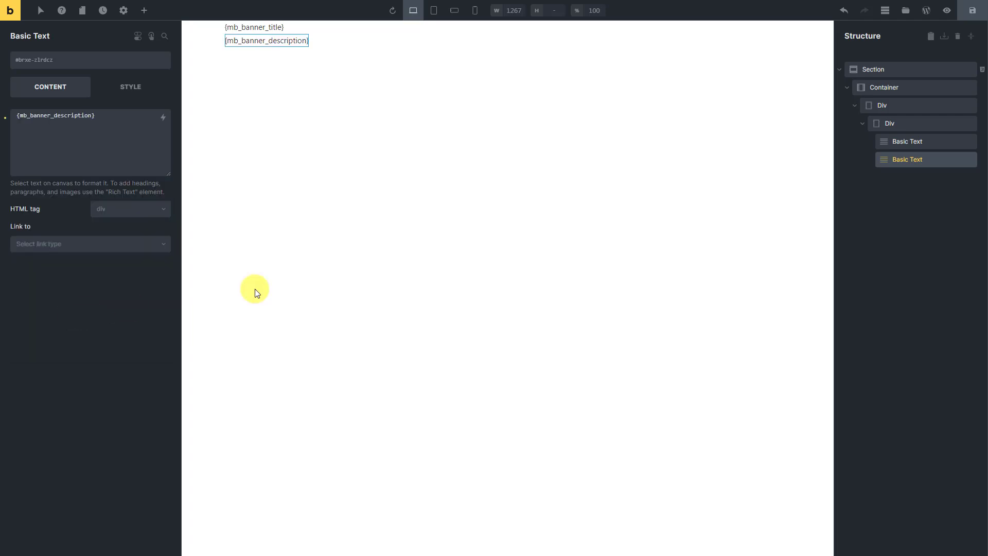
Set the outer Div's background image to the Meta Box Banner Image field as dynamic data
left_click(922, 105)
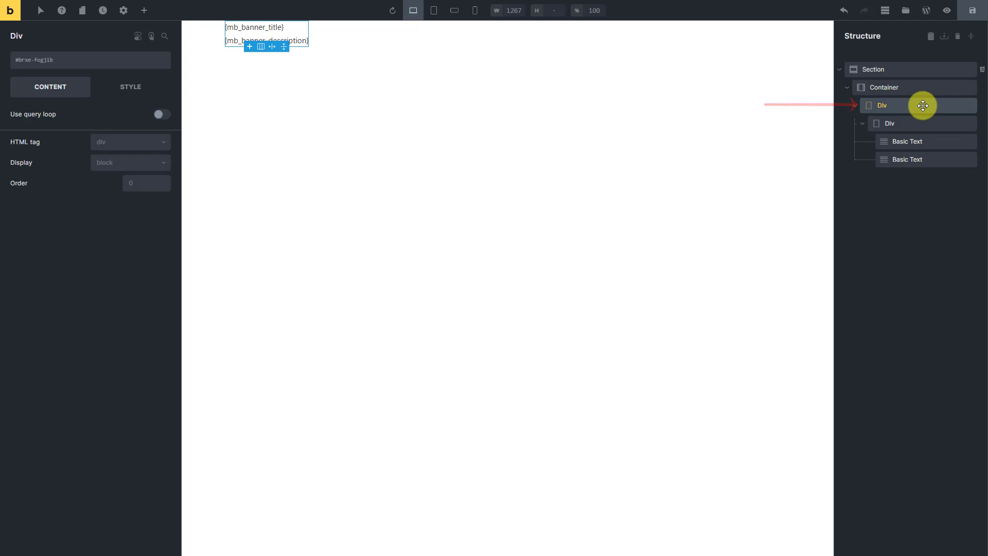
left_click(144, 90)
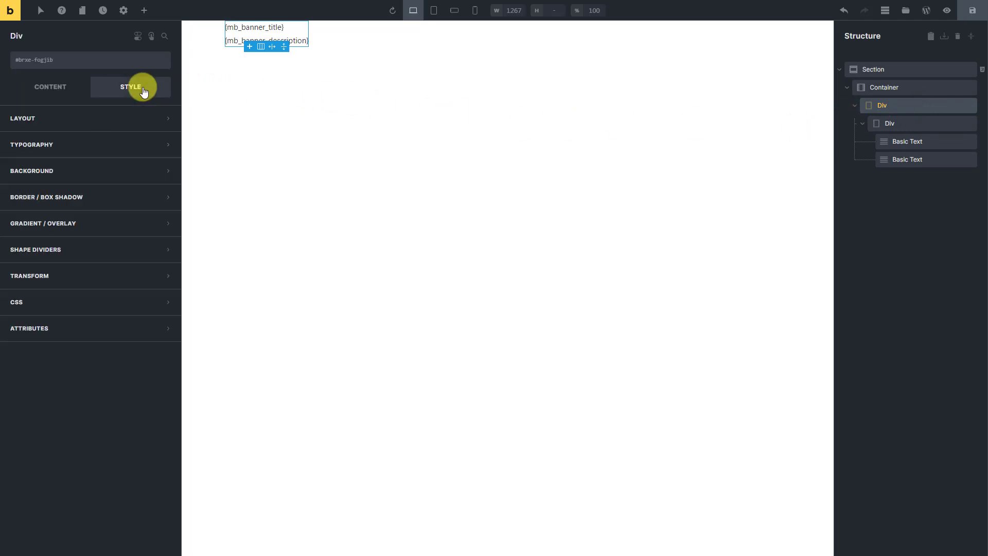
left_click(130, 172)
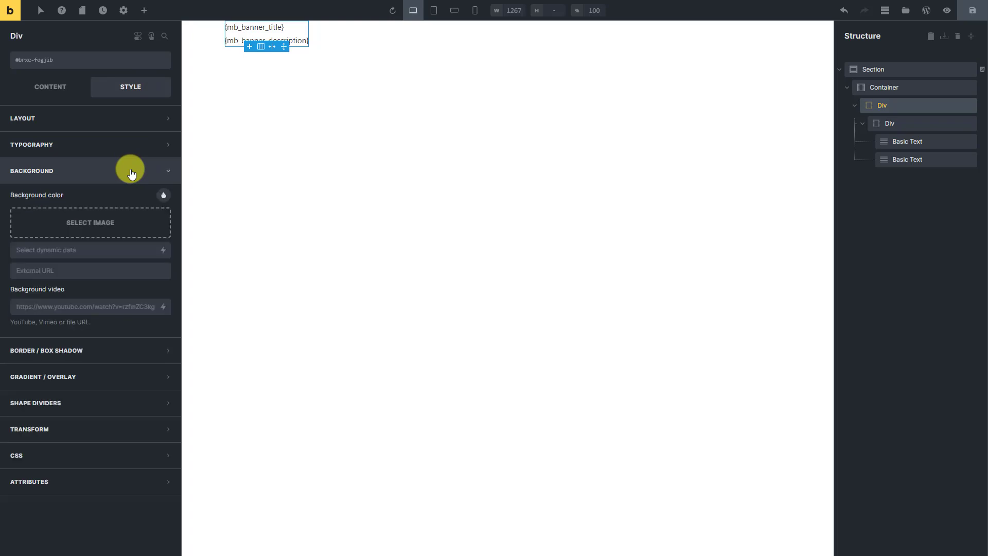
left_click(163, 251)
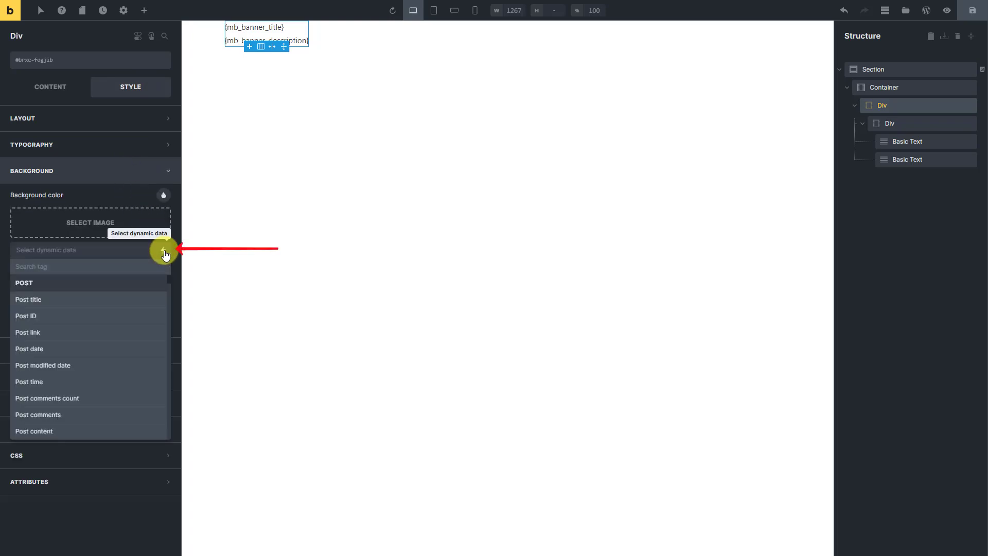
type("image")
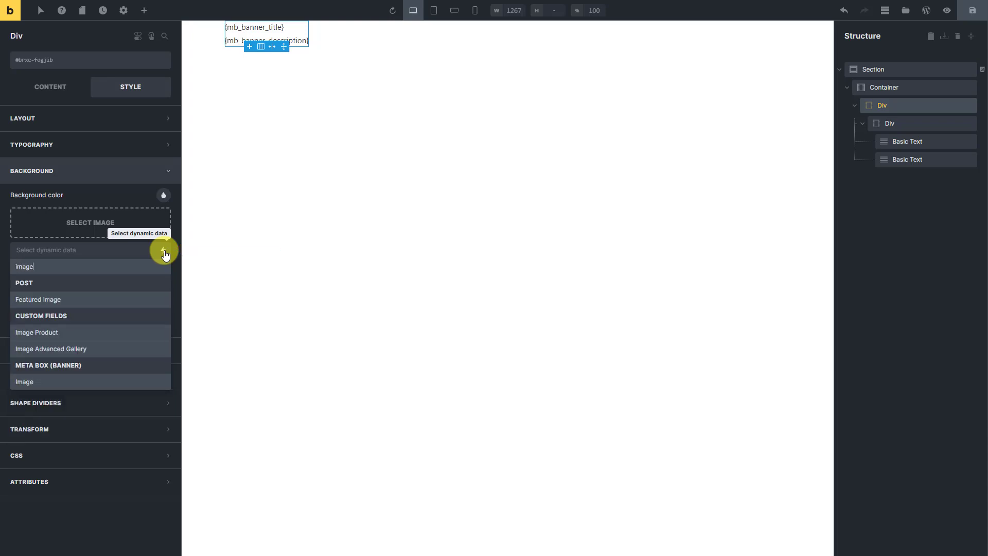
left_click(104, 384)
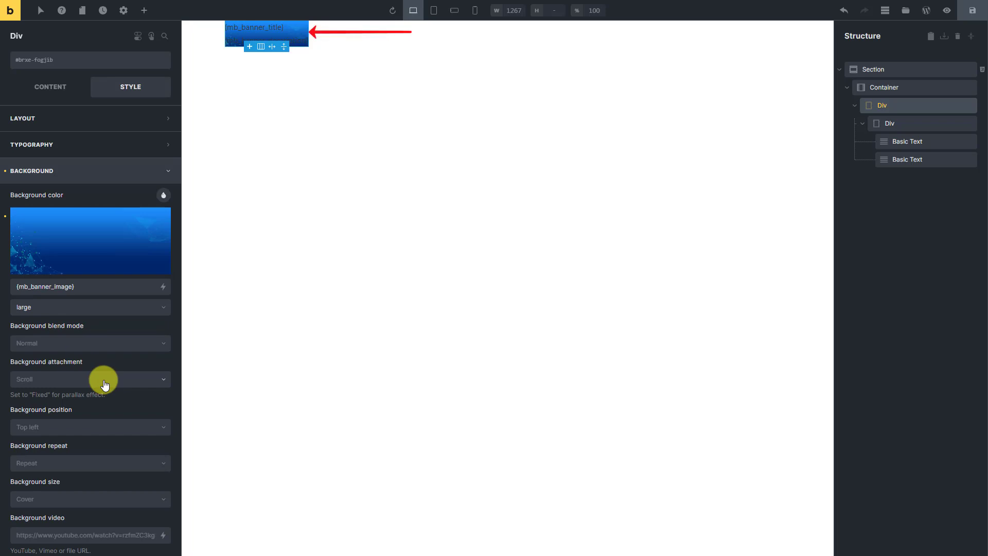
Add a style attribute to the title's Basic Text with the value color: followed by the Meta Box Banner Color field as dynamic data
left_click(935, 142)
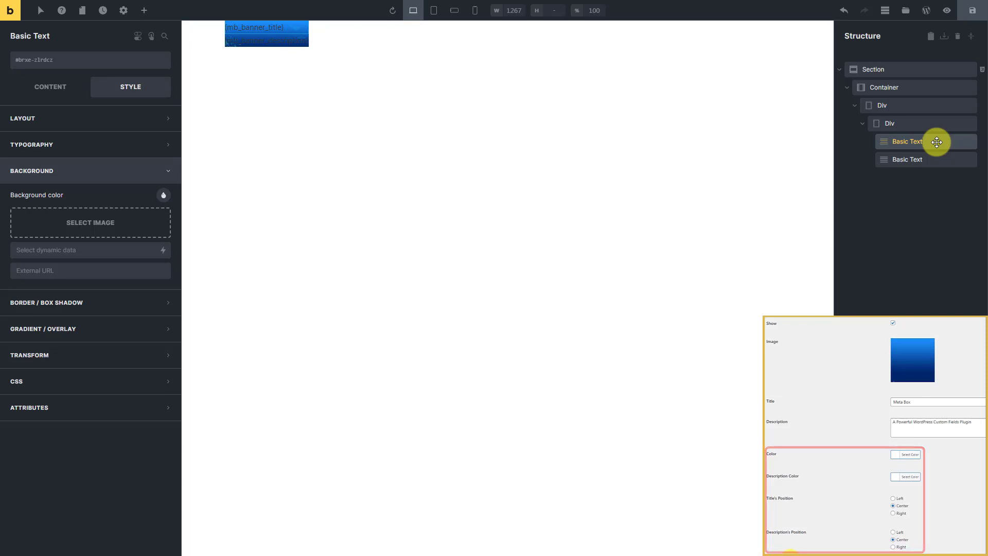
left_click(138, 407)
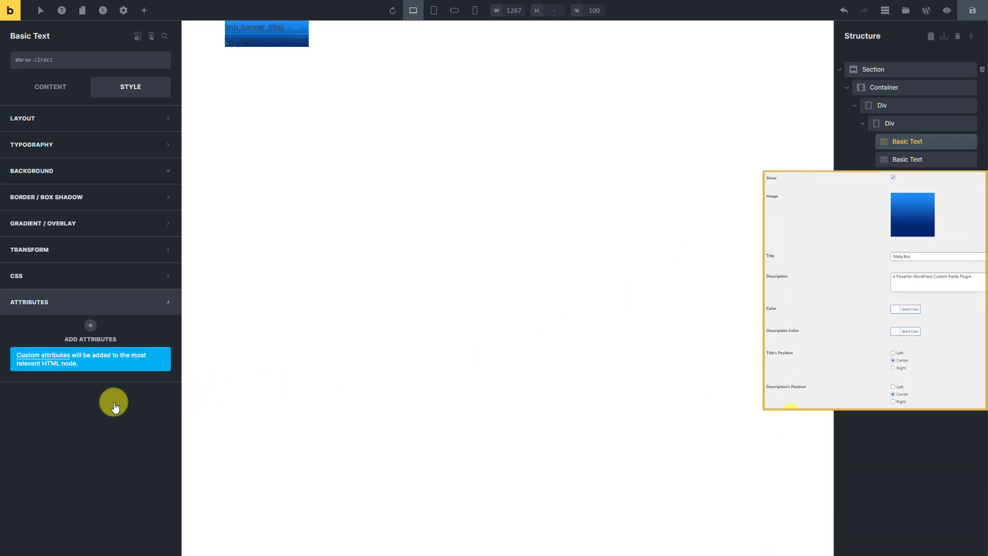
left_click(92, 323)
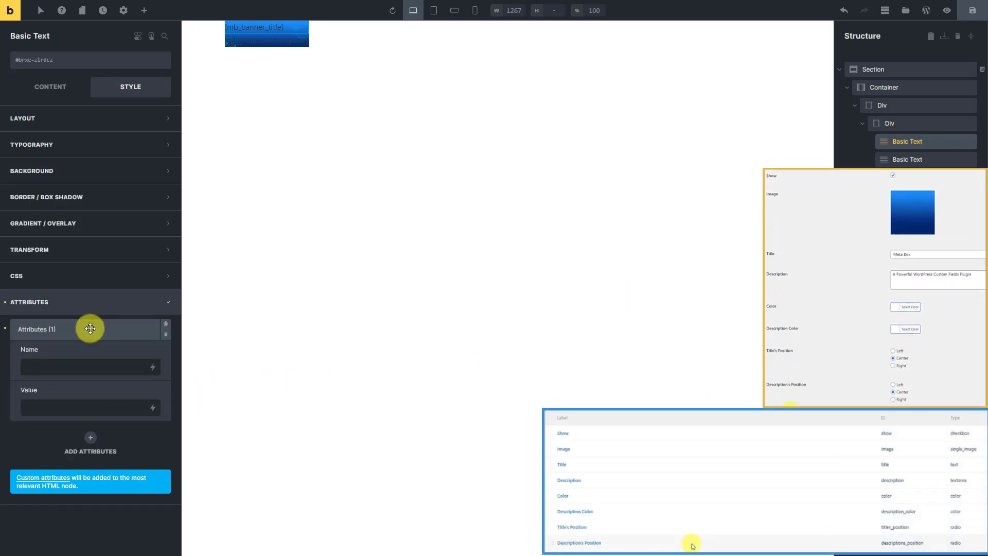
left_click(88, 365)
type("style")
left_click(85, 406)
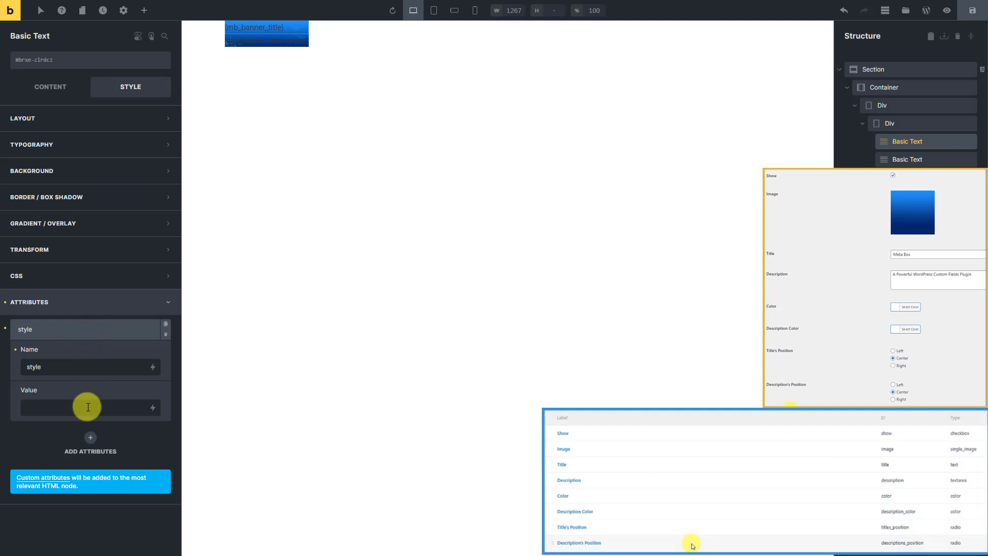
type("color:")
left_click(153, 408)
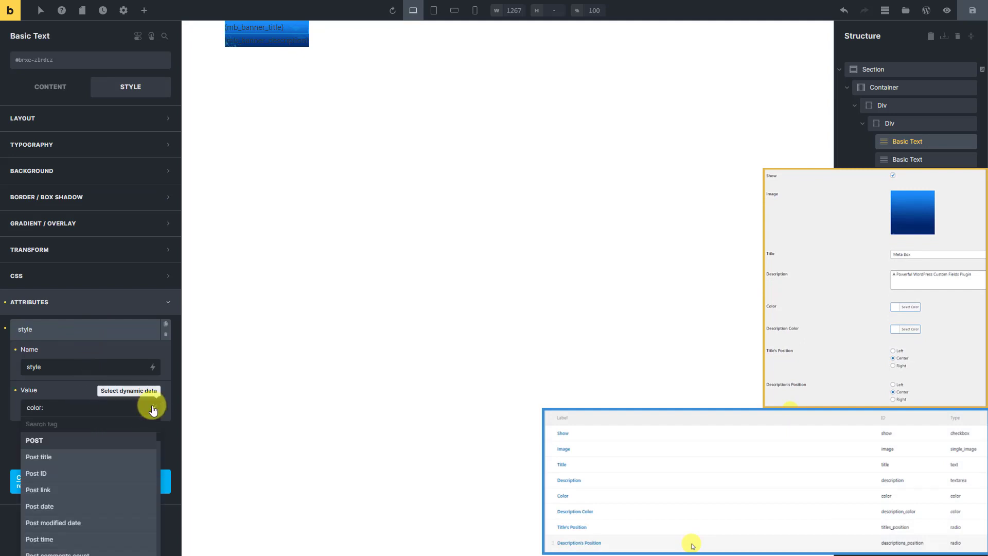
type("color")
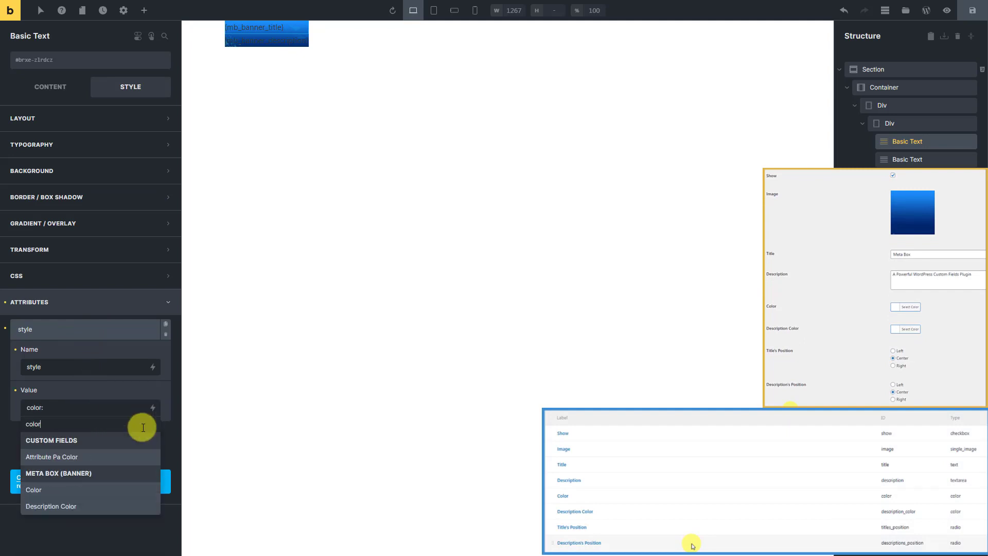
left_click(112, 491)
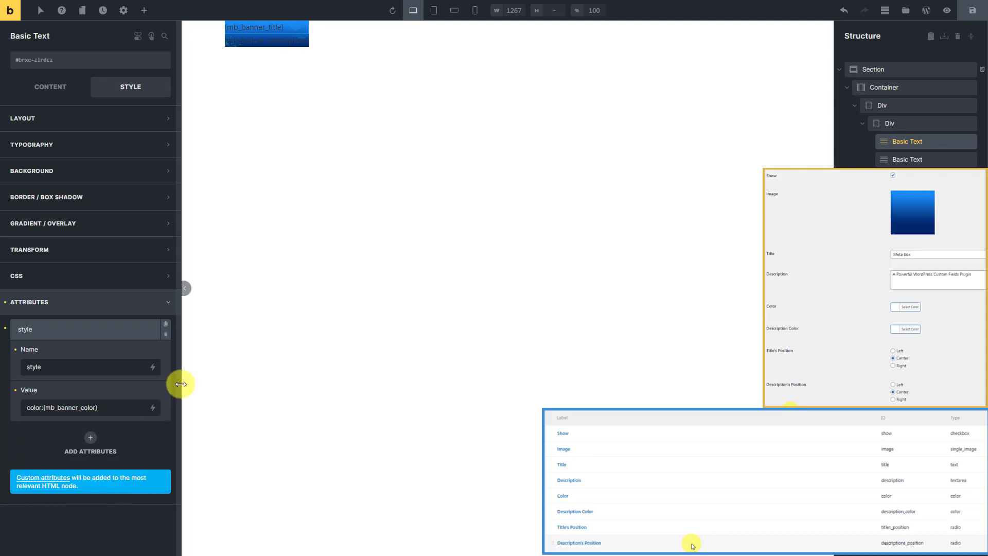
Append "; text-align:" with the Meta Box Title's Position field as dynamic data to the title's style attribute value
left_click_drag(181, 384, 238, 387)
left_click(185, 404)
type("; text")
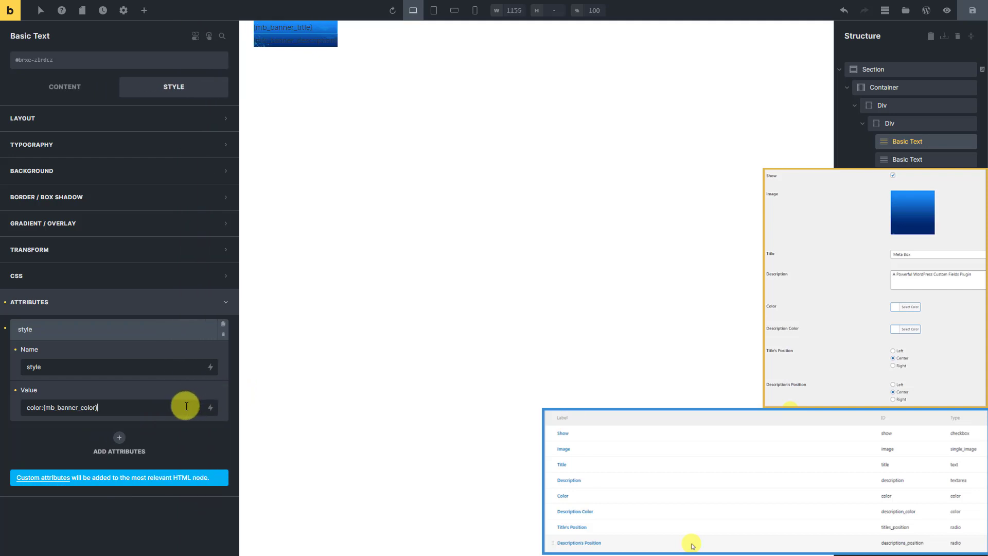
type("-align:")
left_click(209, 408)
type("ition")
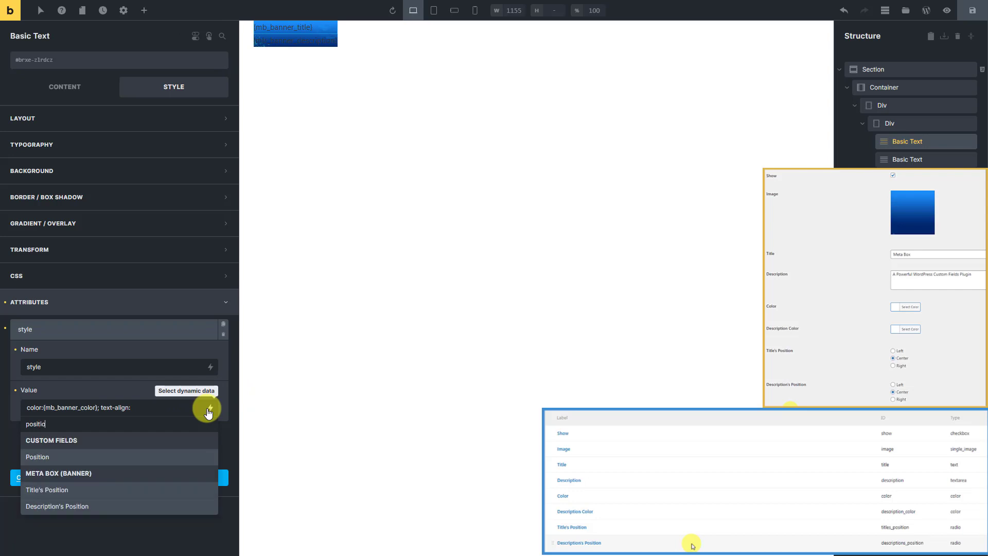
left_click(140, 491)
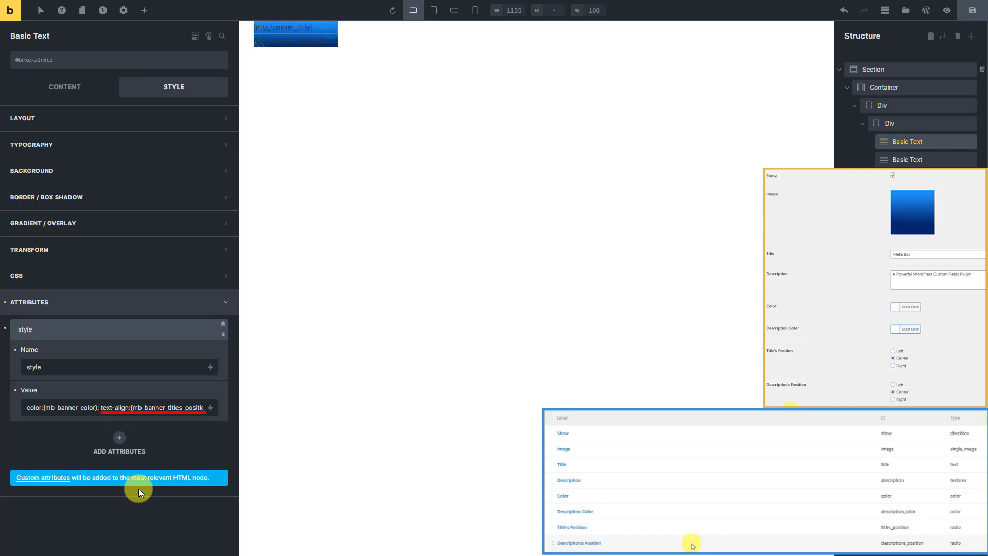
left_click(173, 307)
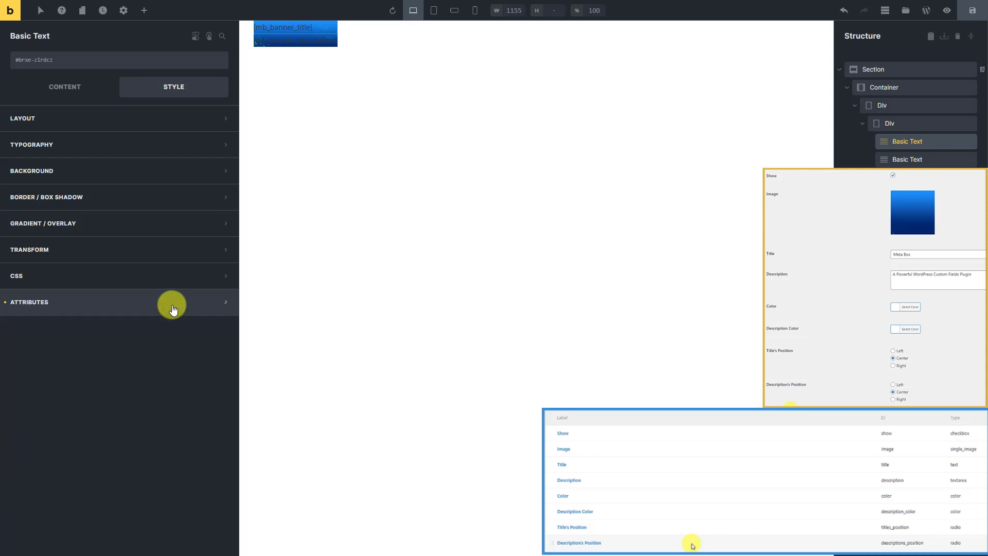
Add a style attribute to the description's Basic Text with the value color: followed by the Meta Box Description Color field as dynamic data
left_click(946, 159)
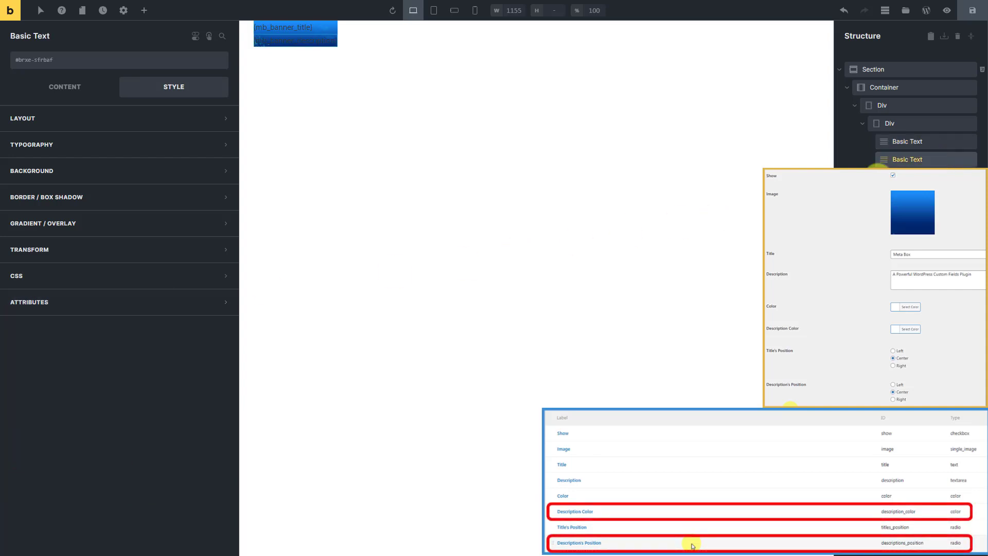
left_click(184, 302)
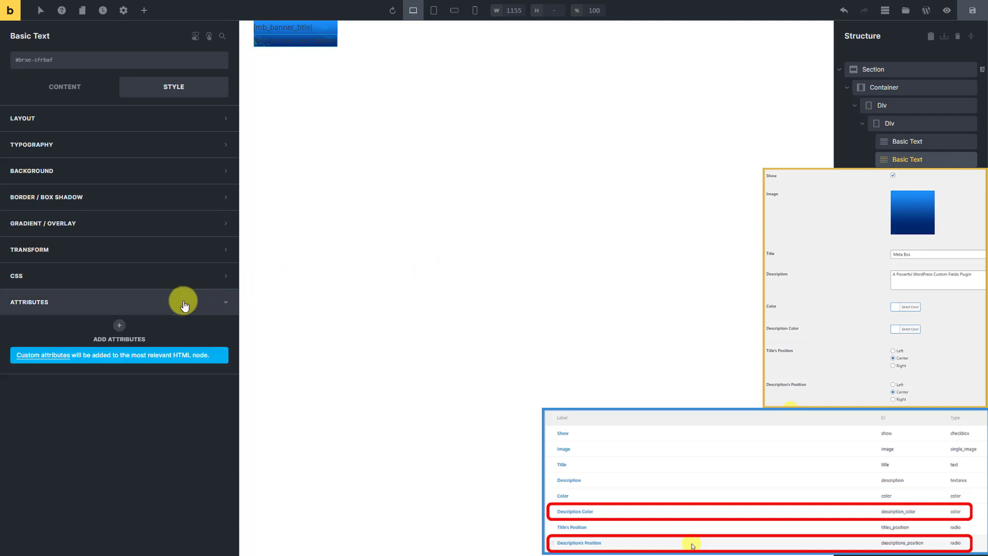
left_click(120, 323)
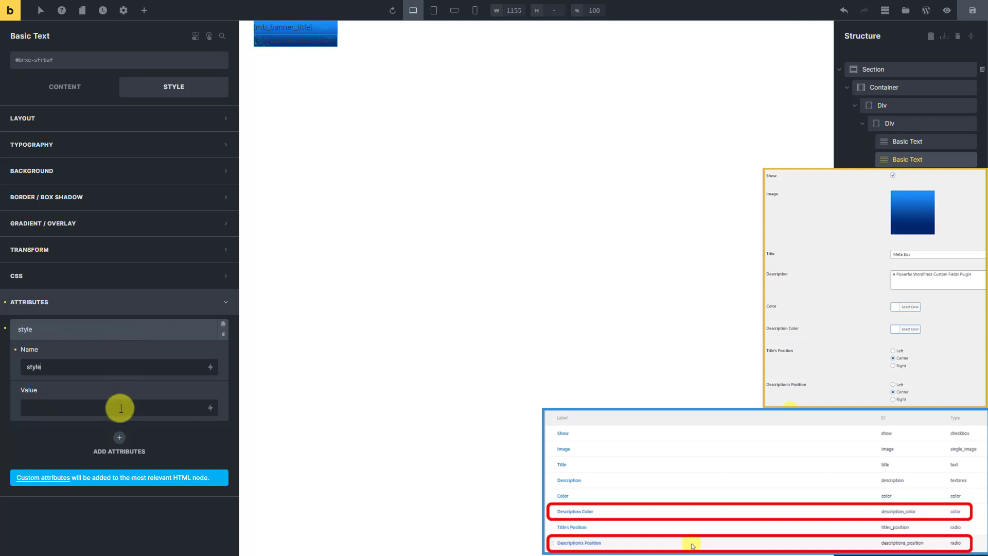
type(":")
left_click(210, 407)
type("color")
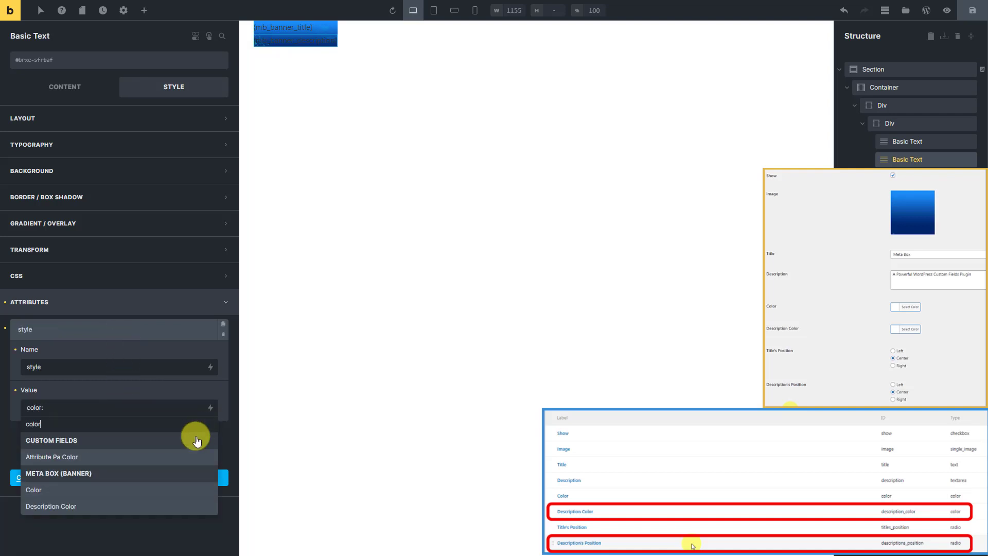
left_click(132, 507)
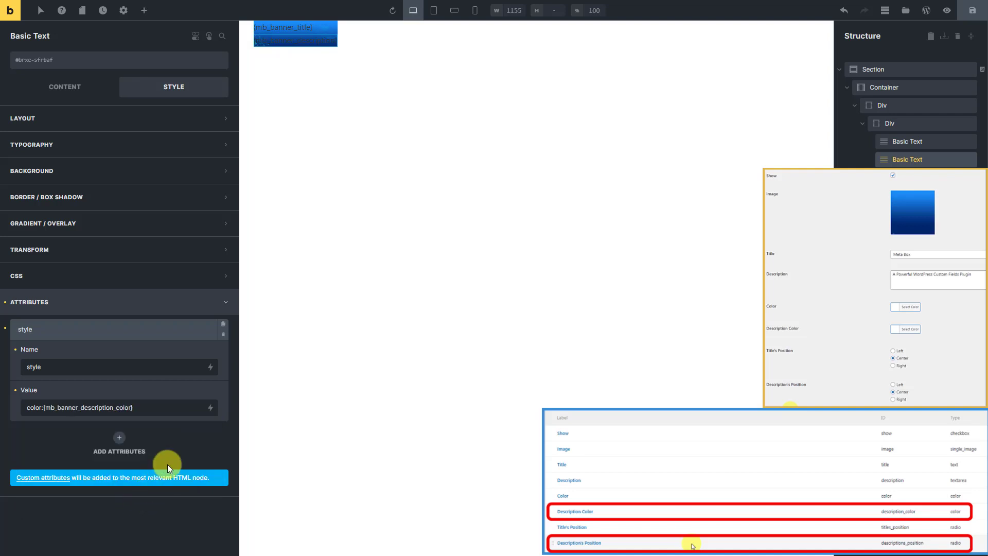
Append "; text-align:" with the Meta Box Description's Position field to the description's style attribute value, and save the template
type("; text-align:")
left_click_drag(235, 389, 289, 389)
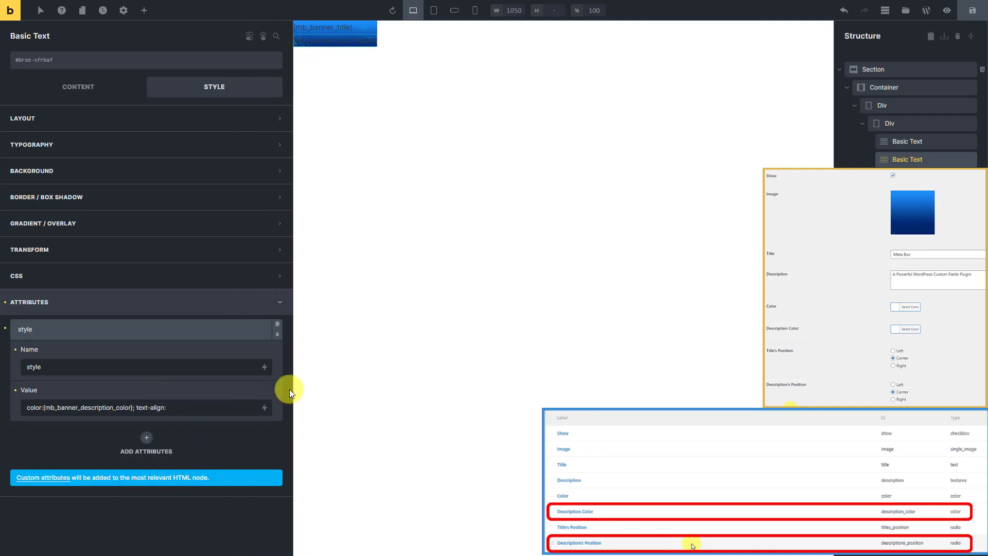
left_click(262, 407)
type("position")
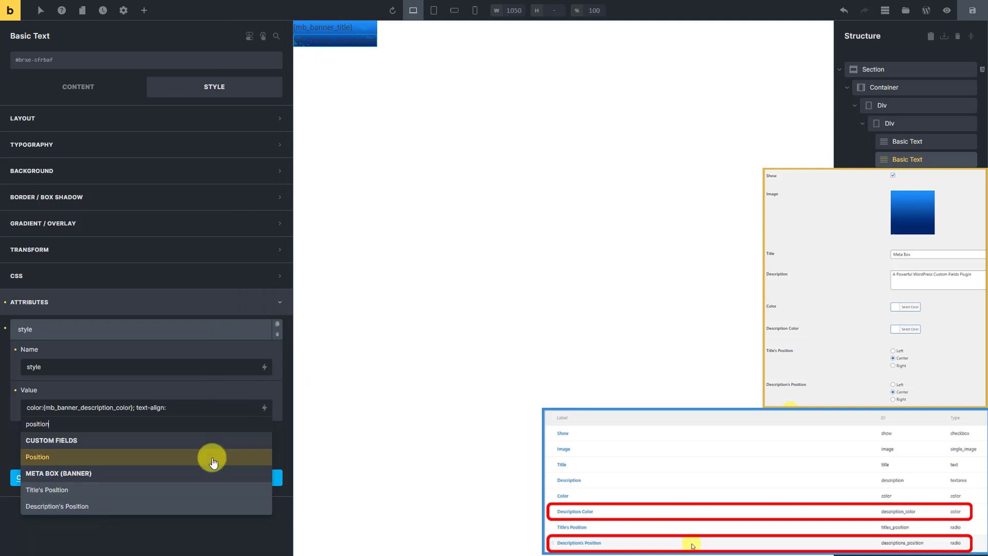
left_click(170, 504)
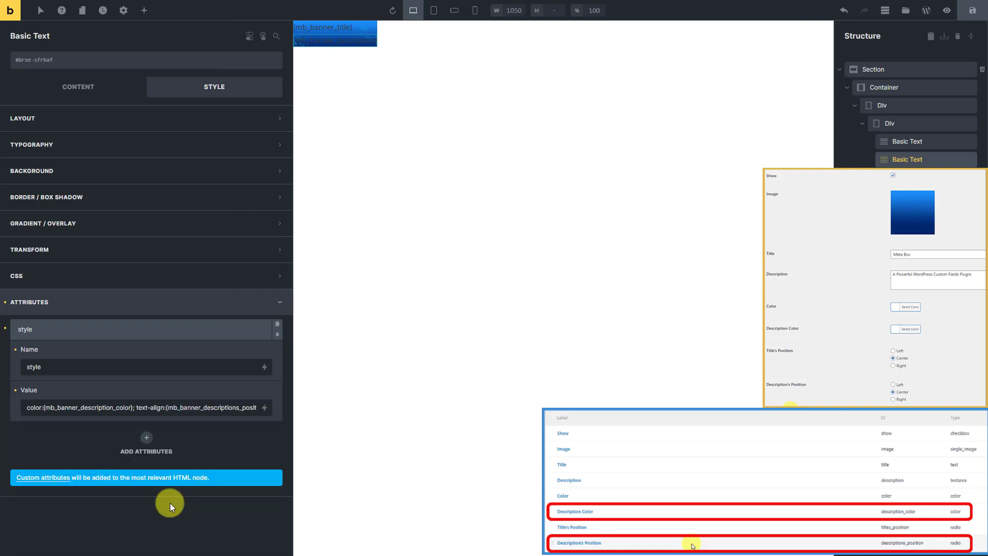
left_click(195, 308)
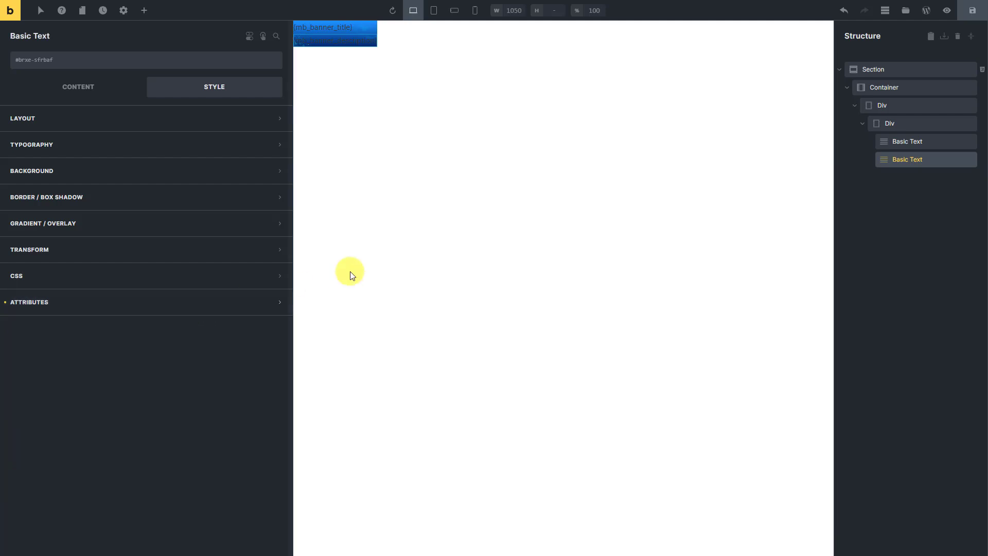
left_click(971, 18)
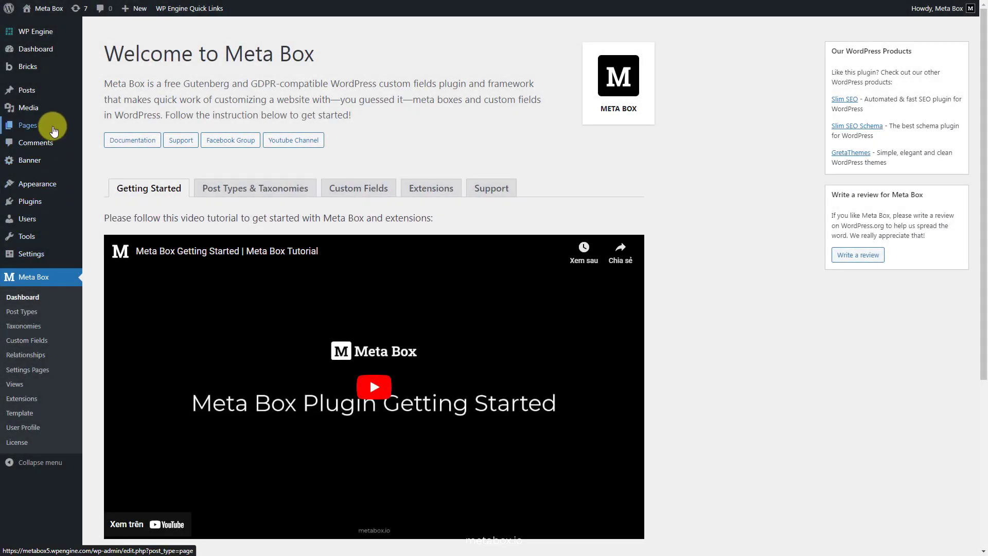
Open the Home Page from the list of all WordPress pages for editing with Bricks
mouse_move(51, 127)
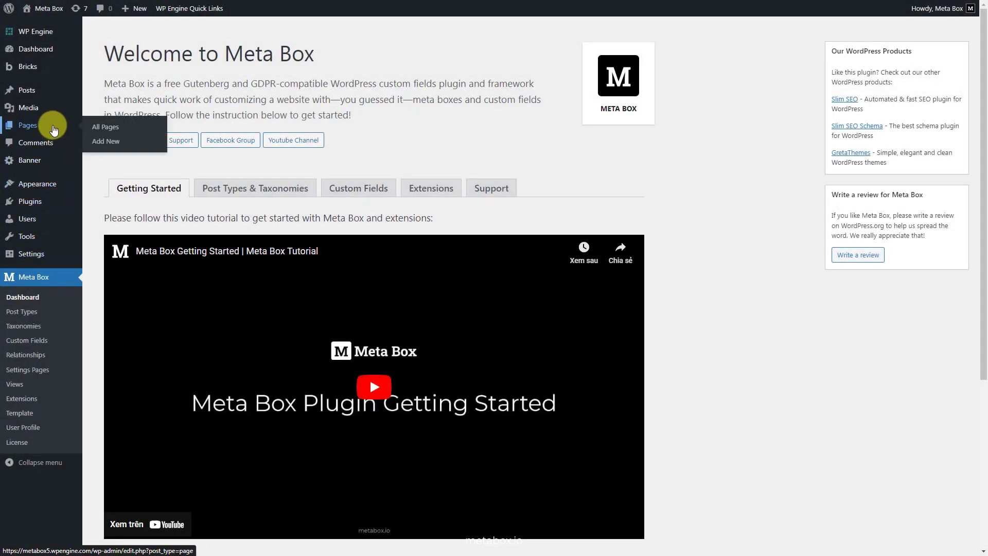
left_click(103, 128)
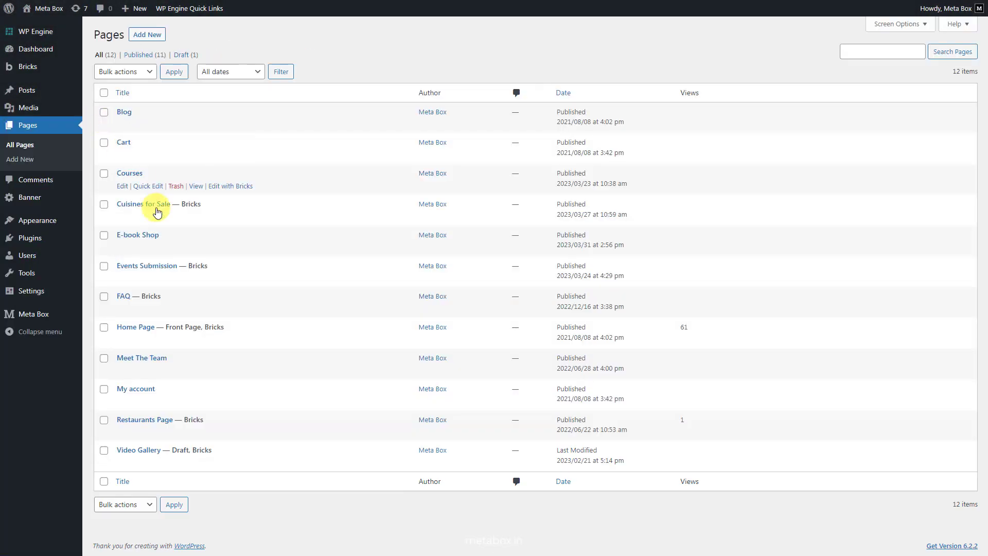
left_click(217, 342)
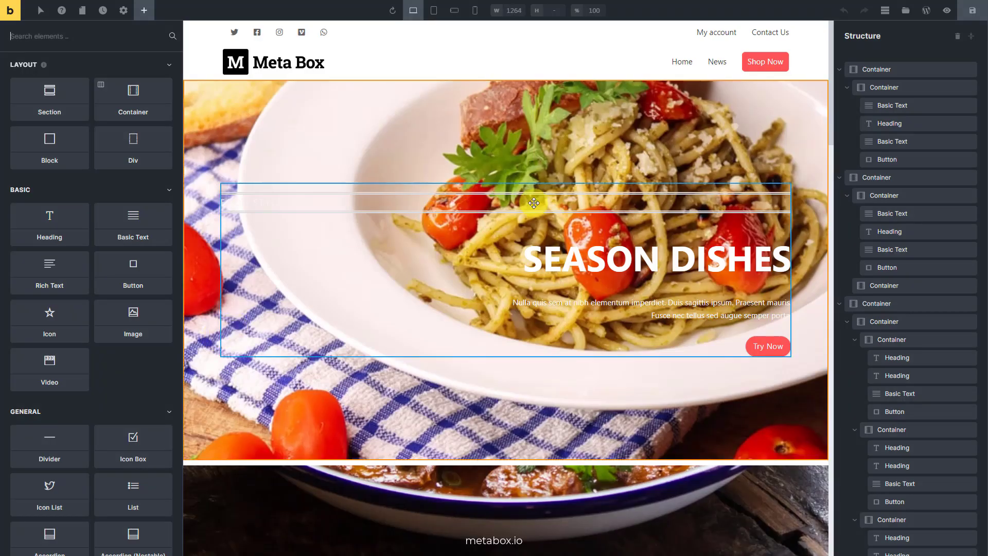
Collapse the page structure and select the Sidebar Content heading in the second Div of the last section's container
left_click(971, 36)
scroll(721, 288, "down", 20)
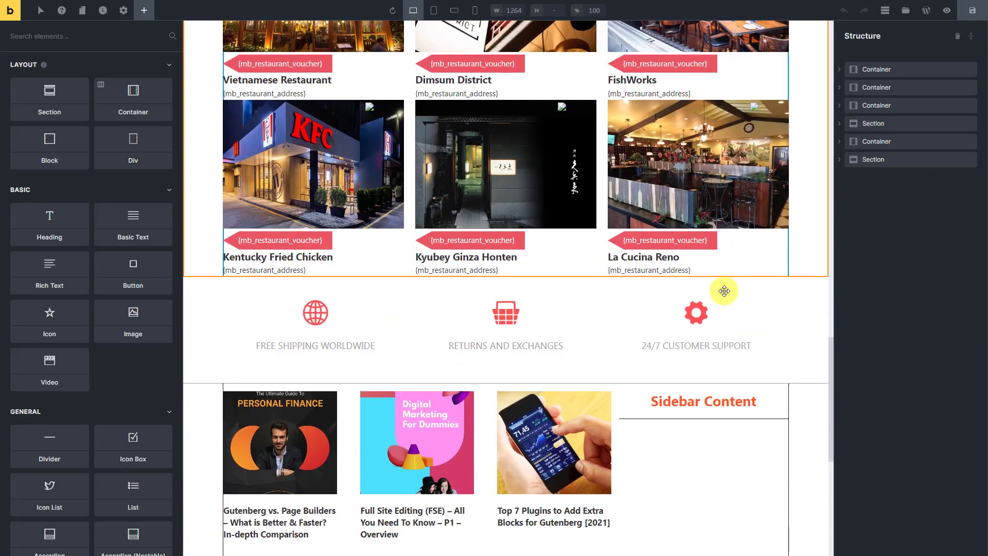
scroll(720, 291, "down", 3)
left_click(716, 292)
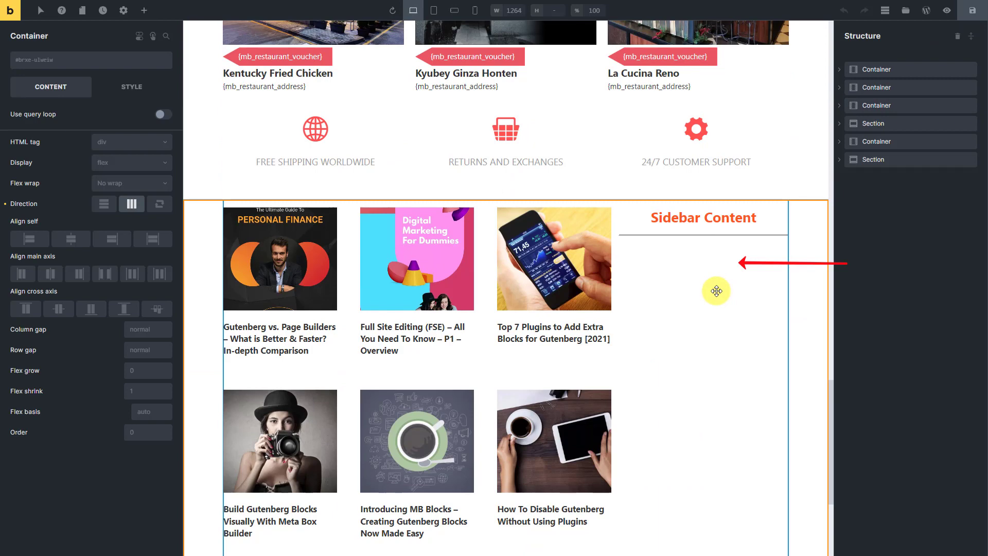
left_click(840, 163)
left_click(849, 177)
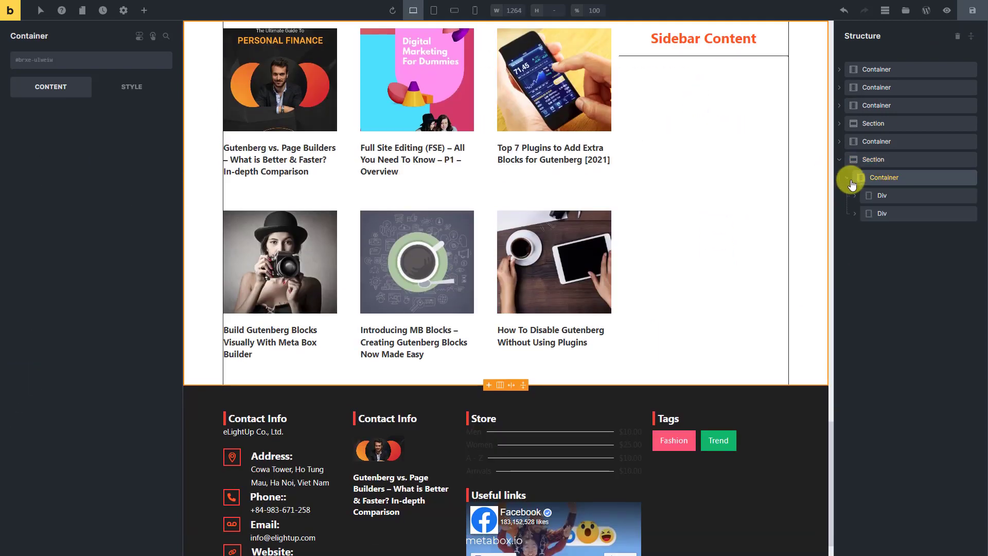
left_click(855, 215)
left_click(911, 233)
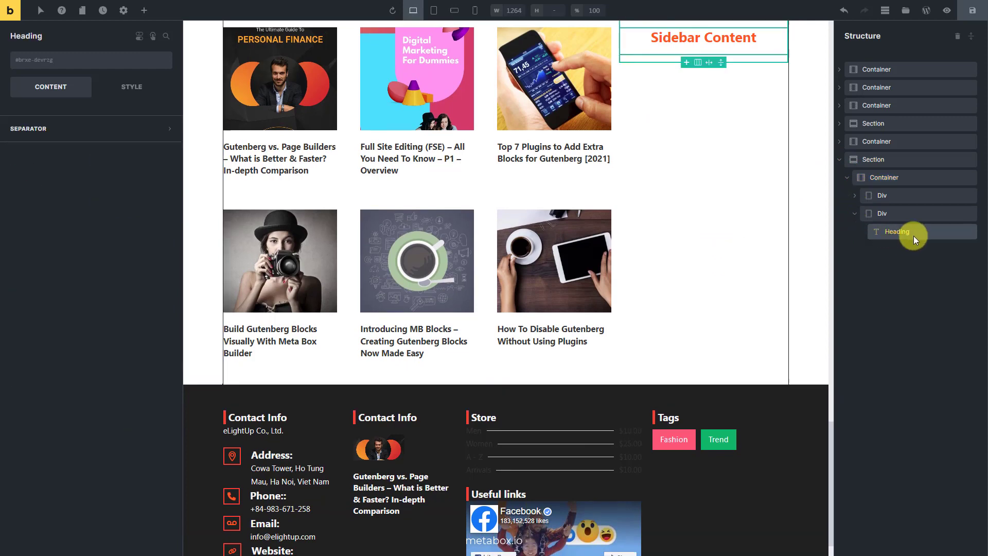
Insert the saved Banner Templates template below the Sidebar Content heading
left_click(907, 12)
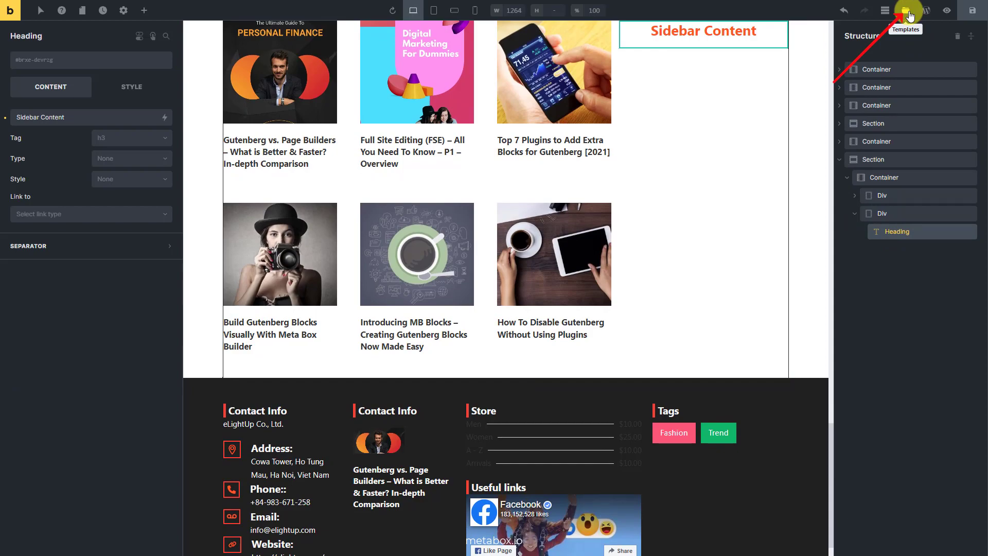
left_click(907, 12)
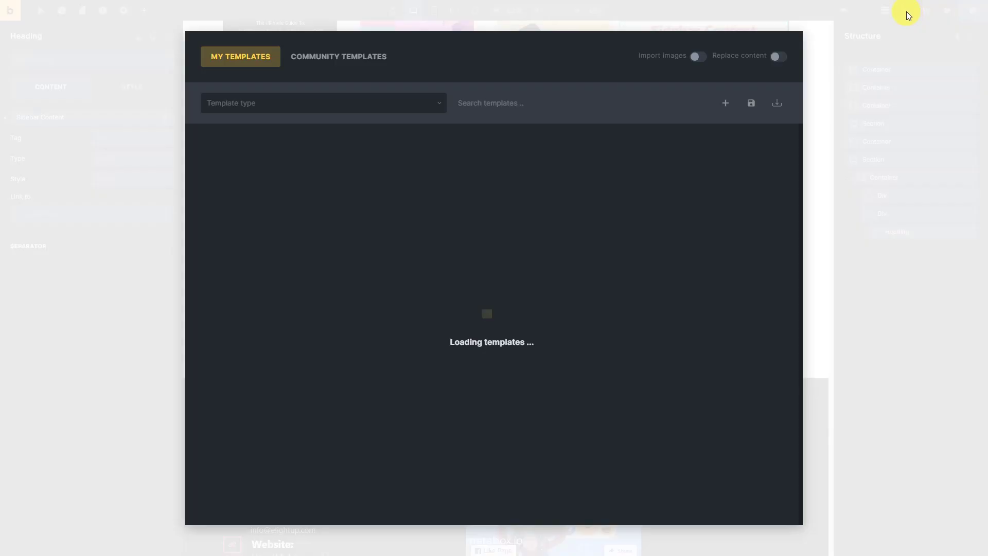
mouse_move(318, 205)
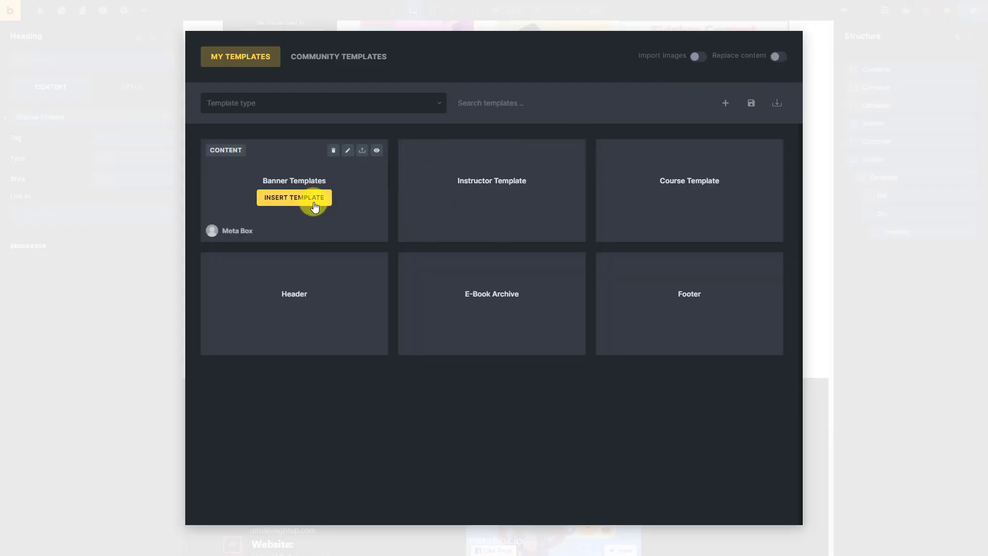
left_click(315, 205)
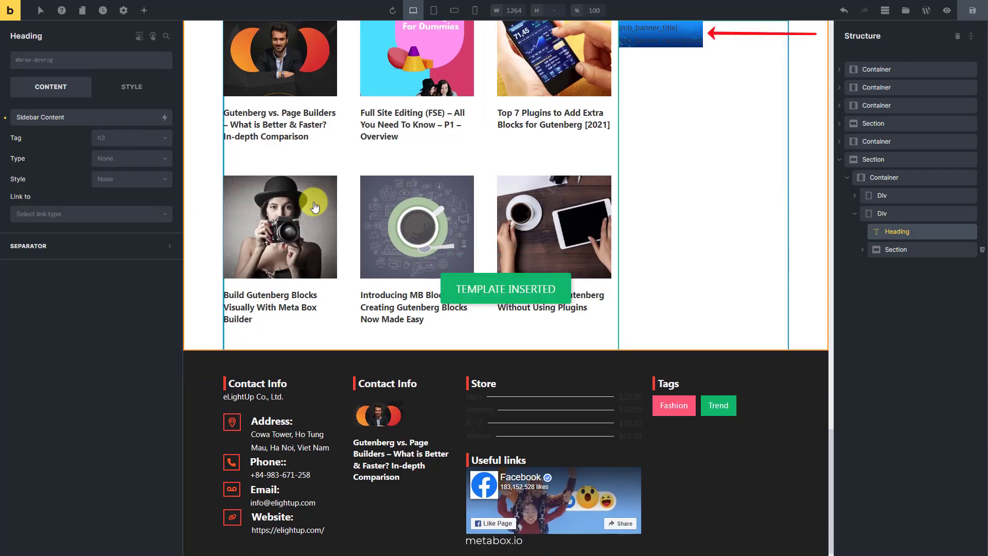
Expand the inserted banner section in the structure down to the Basic Text elements in its inner Div
left_click(902, 249)
left_click(863, 249)
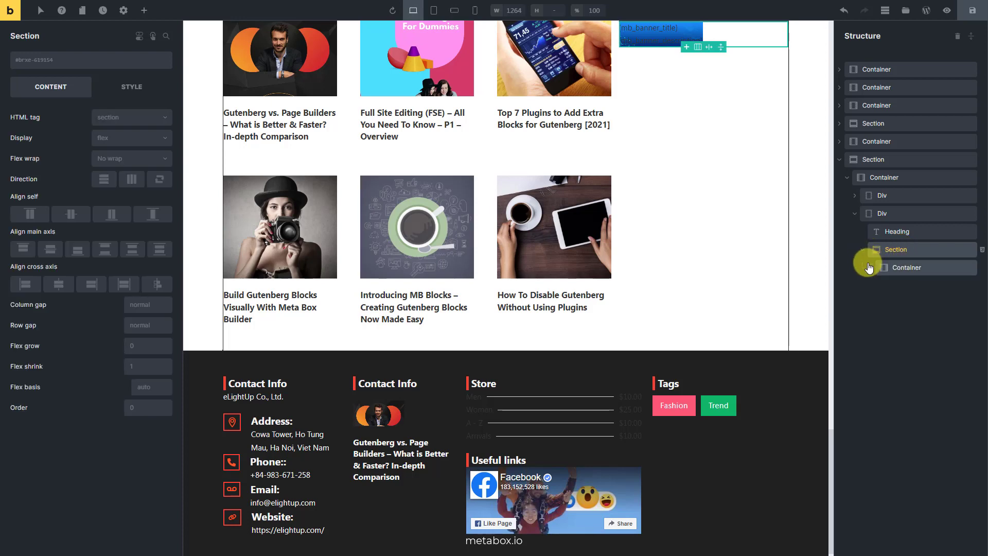
left_click(871, 269)
left_click(877, 287)
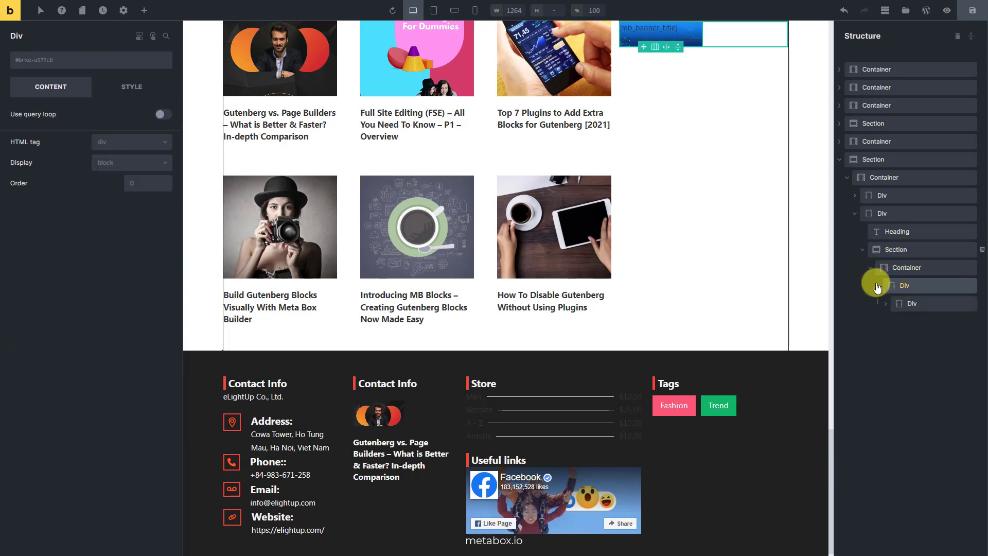
left_click(905, 303)
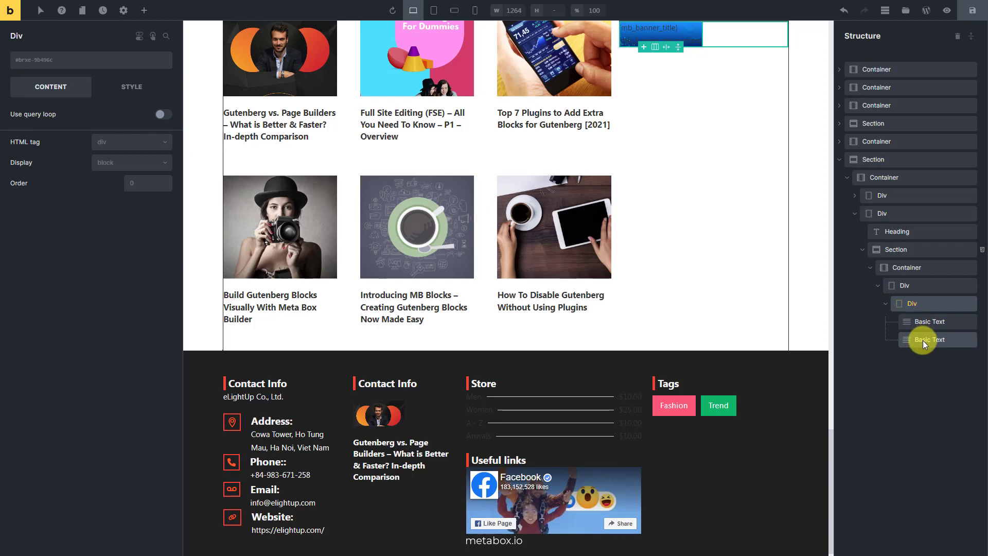
Set the width of the sidebar banner's outer Div to 100% and its height to 200px
left_click(926, 286)
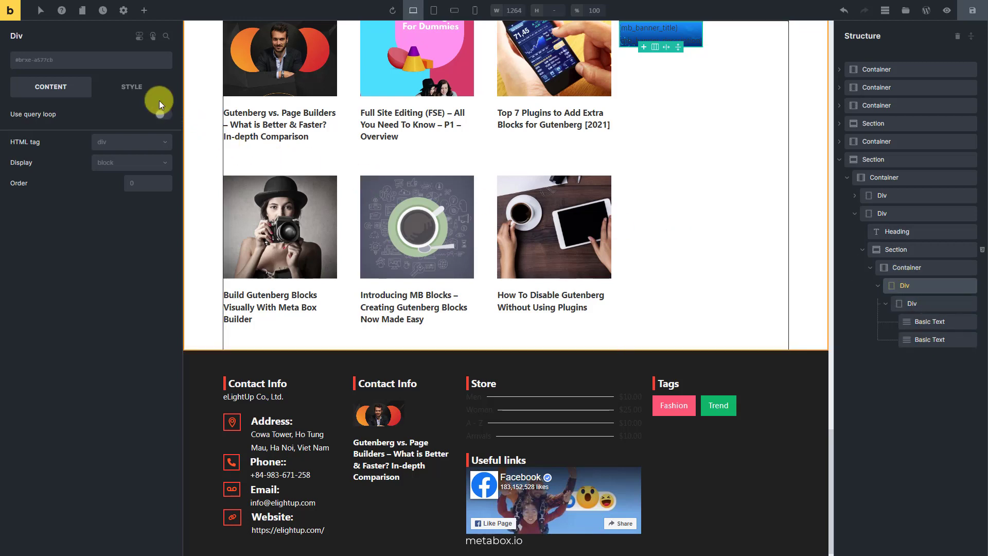
left_click(133, 88)
left_click(124, 119)
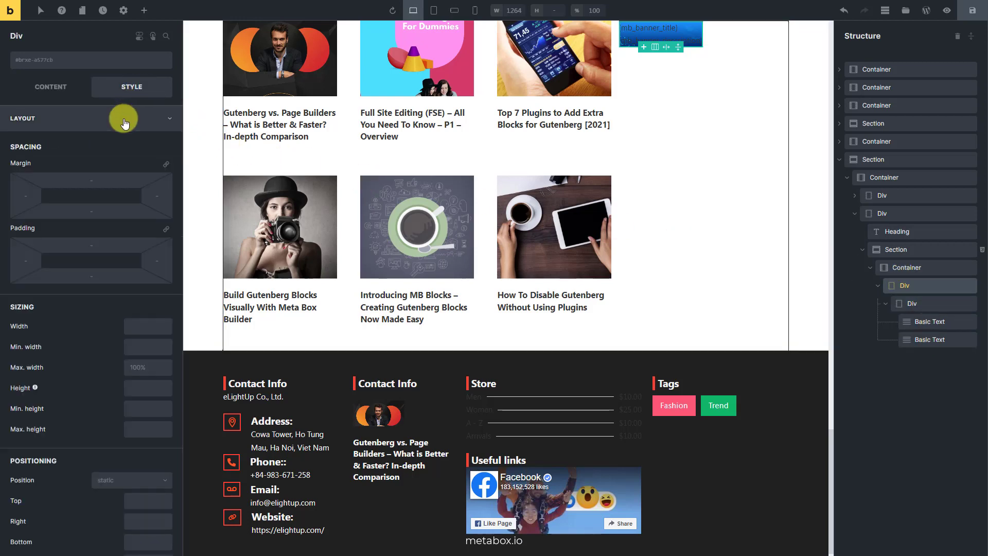
left_click(146, 326)
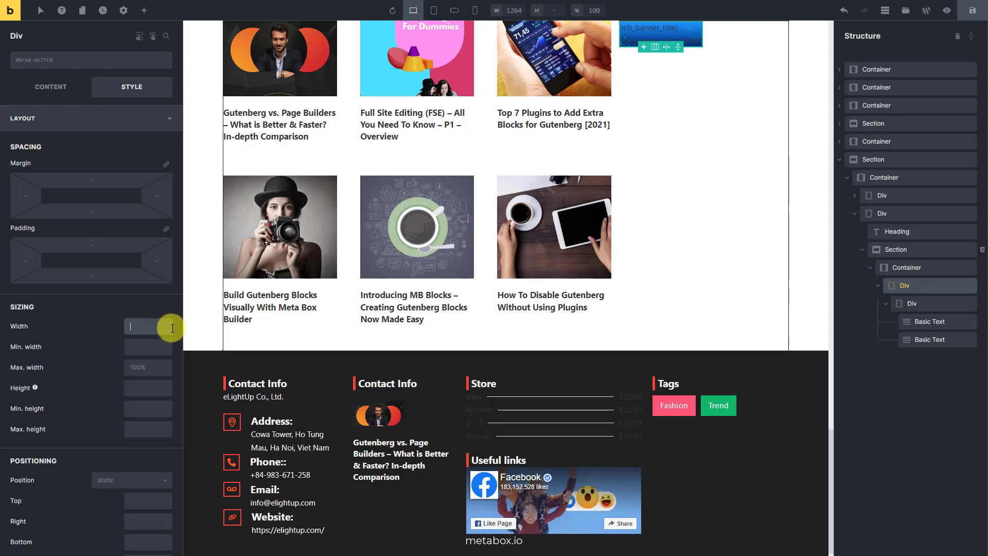
type("100%")
left_click(149, 389)
type("200px")
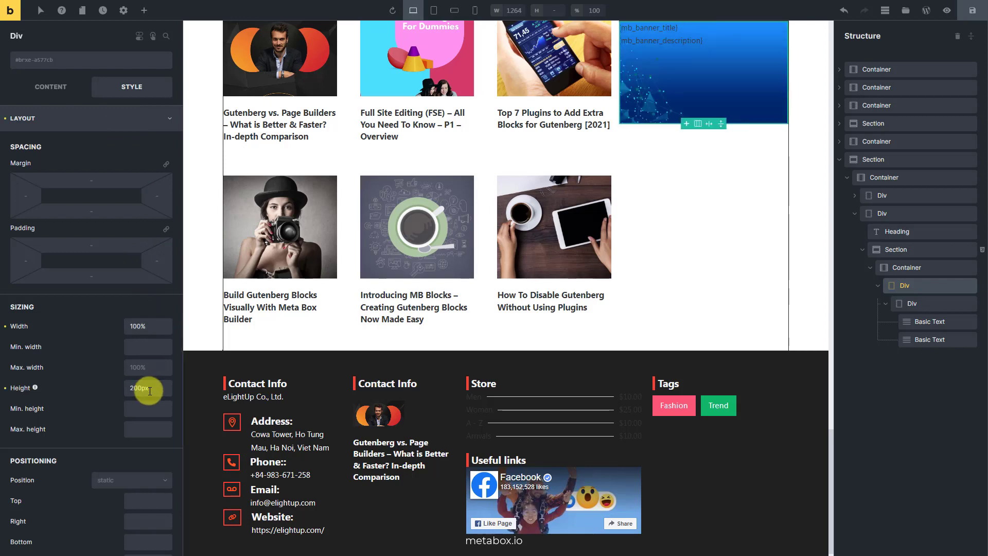
Give the sidebar banner's title text a font size of 30px and a font weight of 500
left_click(941, 325)
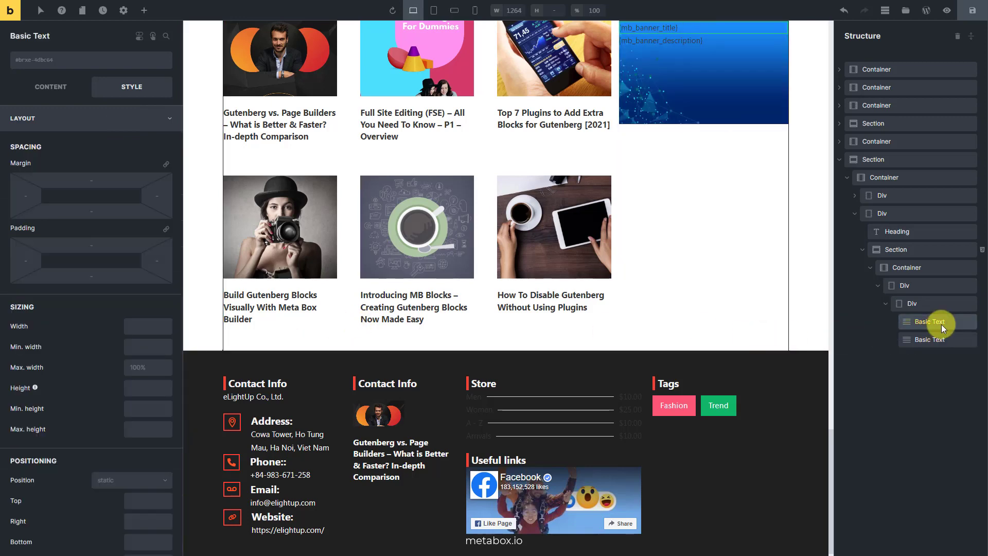
left_click(137, 119)
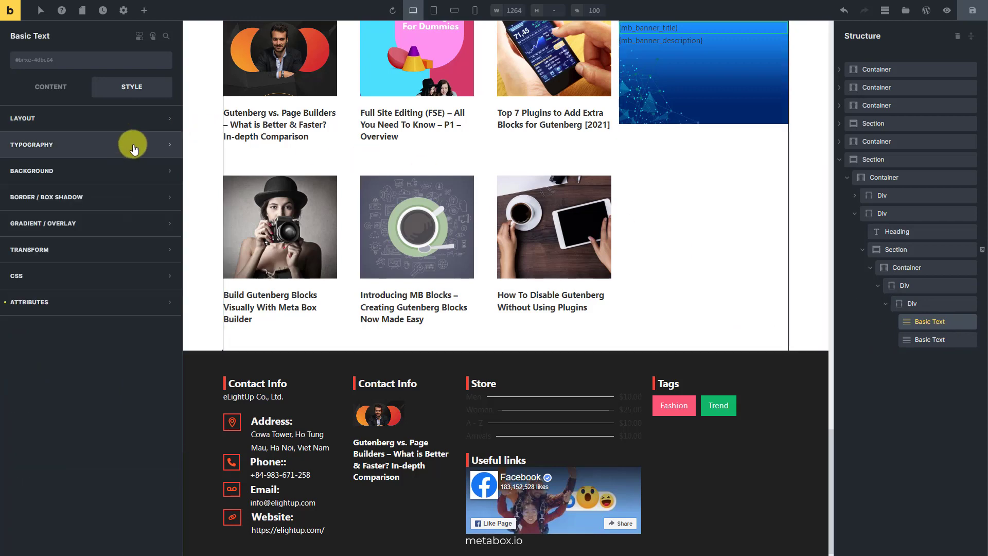
left_click(133, 148)
left_click(142, 191)
type("30px")
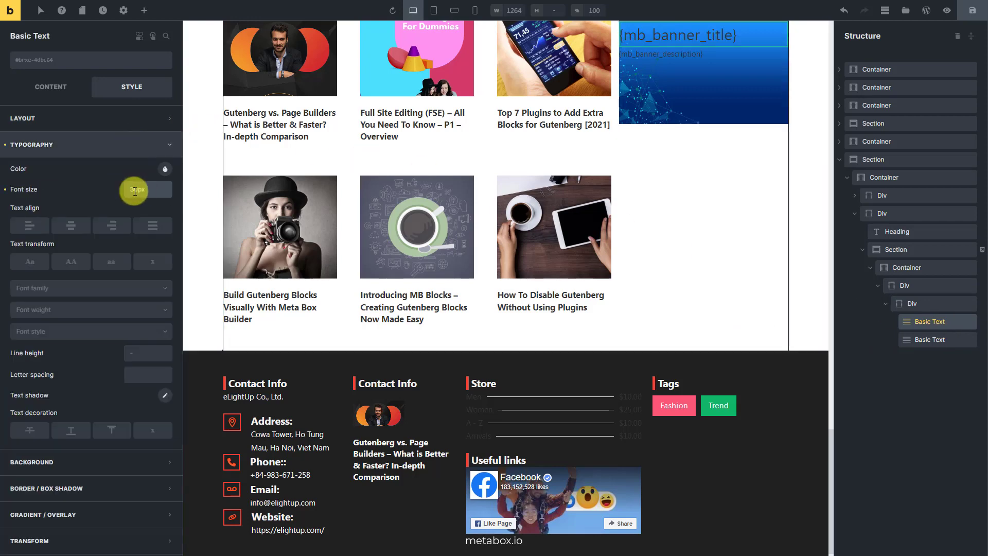
left_click(69, 308)
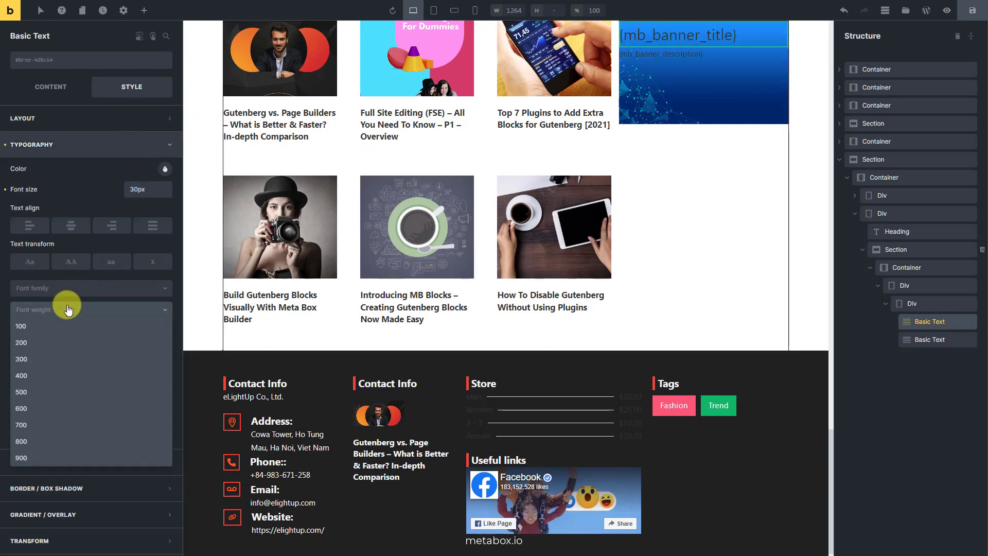
left_click(39, 395)
Give the sidebar banner's description text a font size of 25px and a font weight of 400
left_click(944, 341)
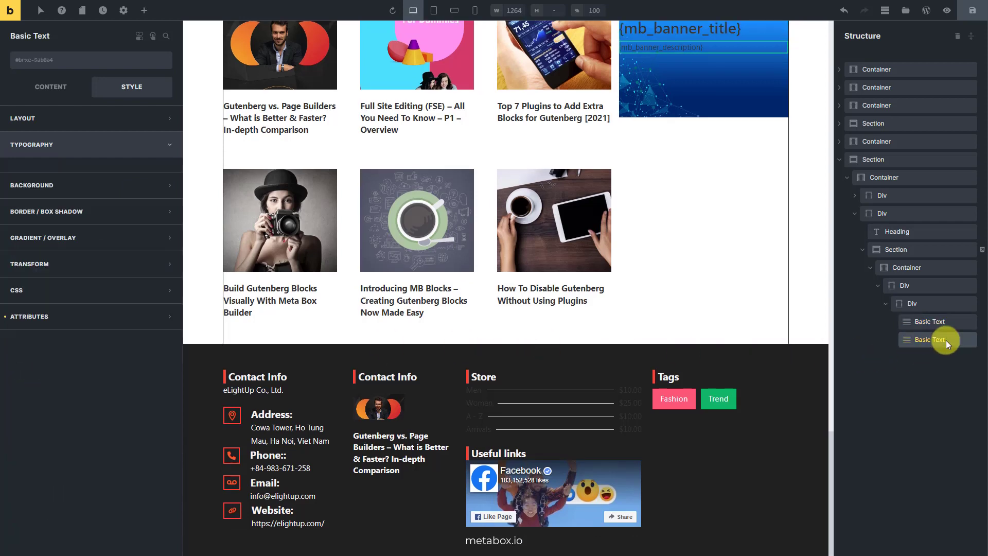
left_click(143, 189)
type("25px")
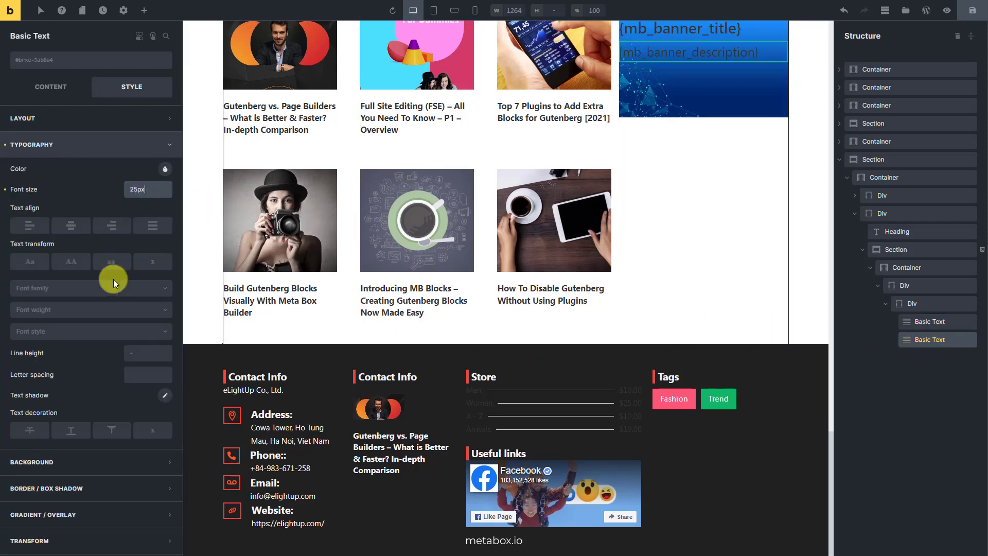
left_click(78, 309)
left_click(55, 376)
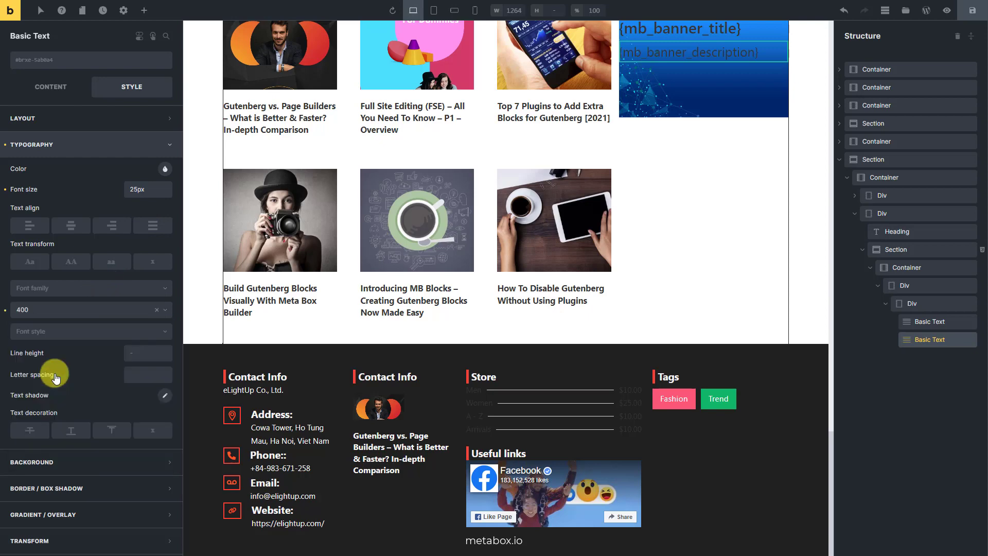
Set the sidebar banner's inner Div to relative positioning with a top offset of 50%
left_click(926, 304)
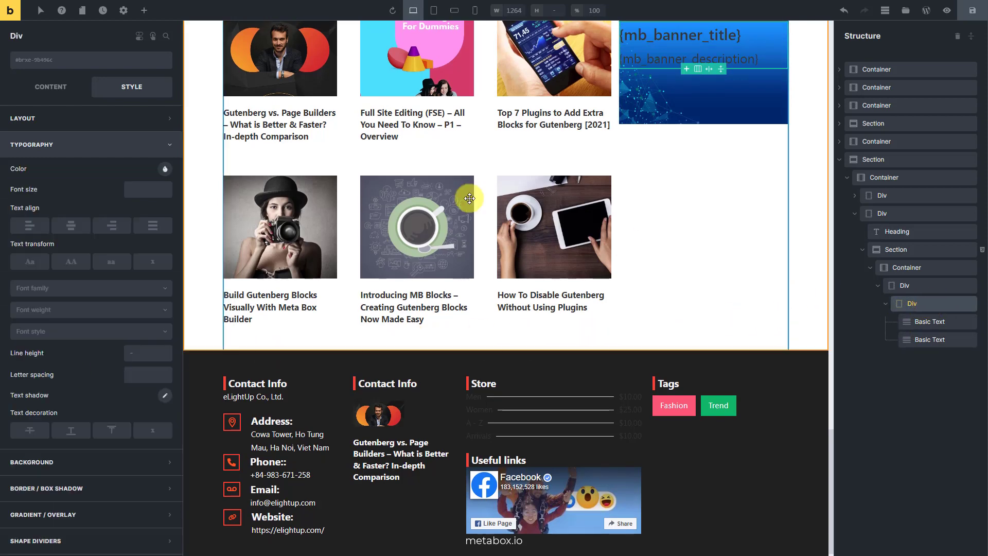
left_click(170, 145)
left_click(167, 118)
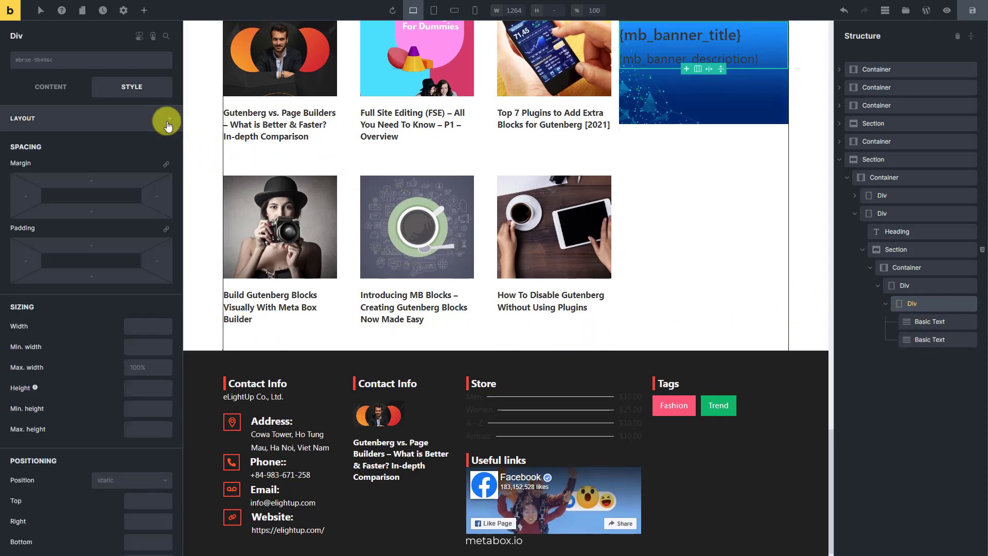
scroll(149, 360, "down", 4)
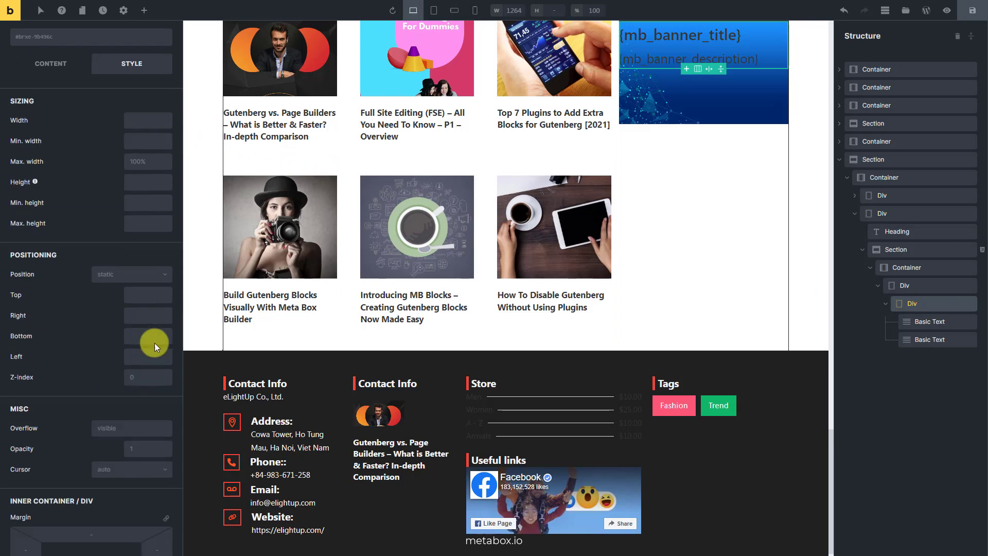
left_click(165, 274)
left_click(139, 308)
left_click(148, 294)
type("50%")
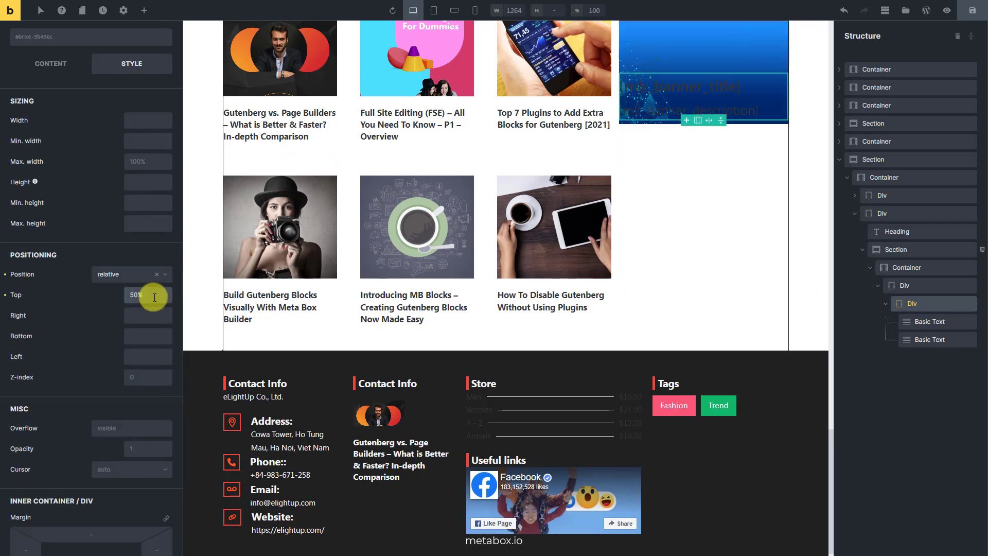
scroll(150, 293, "up", 4)
left_click(167, 118)
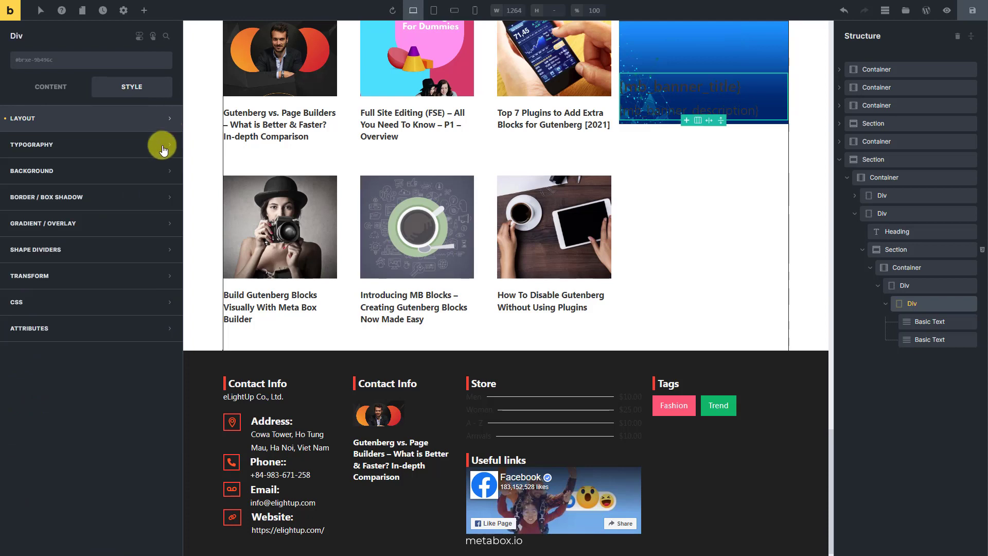
Apply a Translate Y transform of -50% to the sidebar banner's inner Div
left_click(134, 277)
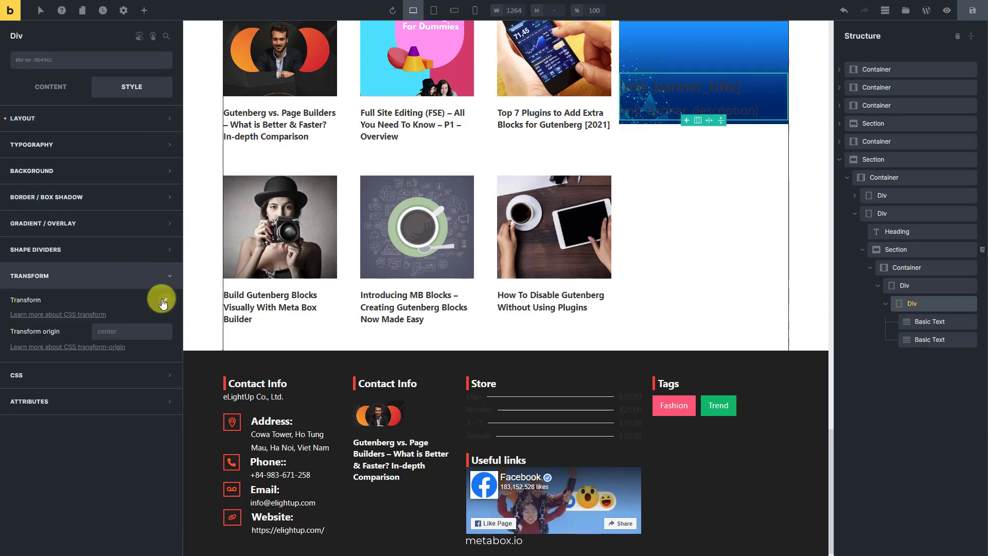
left_click(164, 300)
left_click(143, 346)
type("-50%")
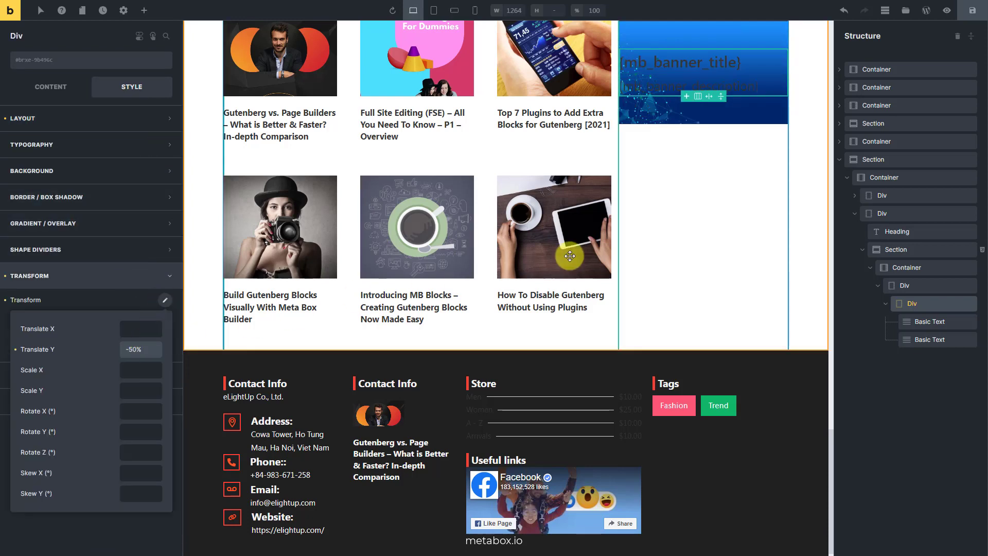
Save the Home Page and look through it on the front end down to the sidebar banner
scroll(680, 245, "up", 3)
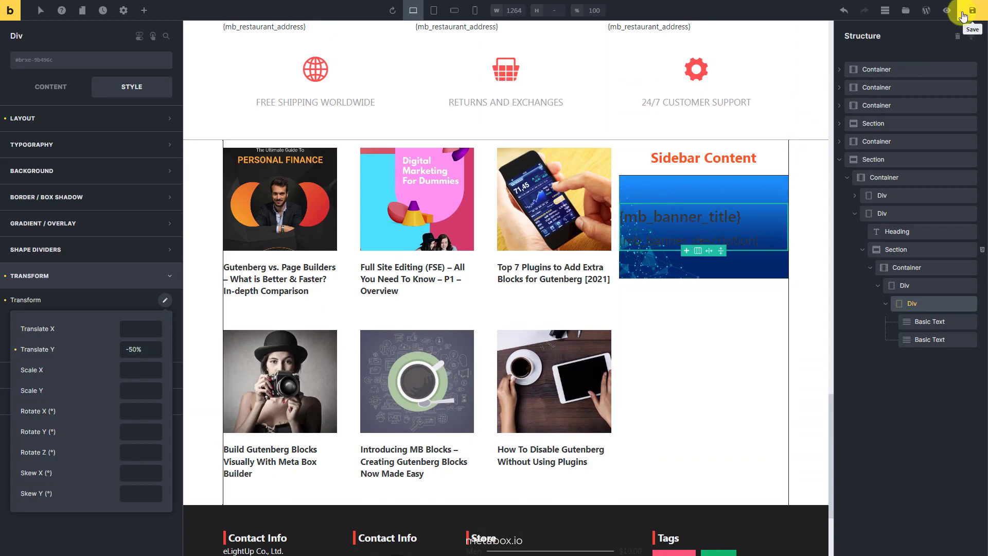
left_click(962, 14)
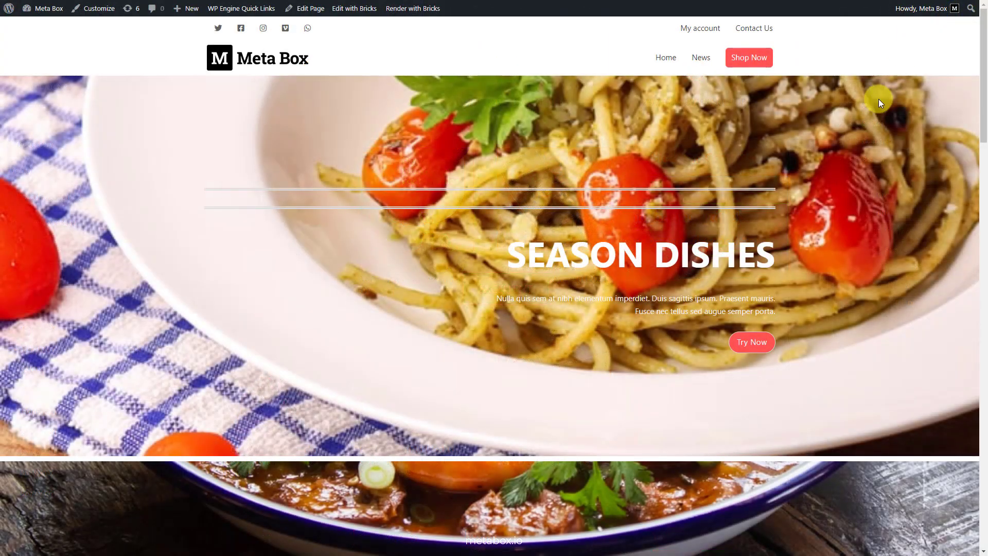
scroll(867, 136, "down", 20)
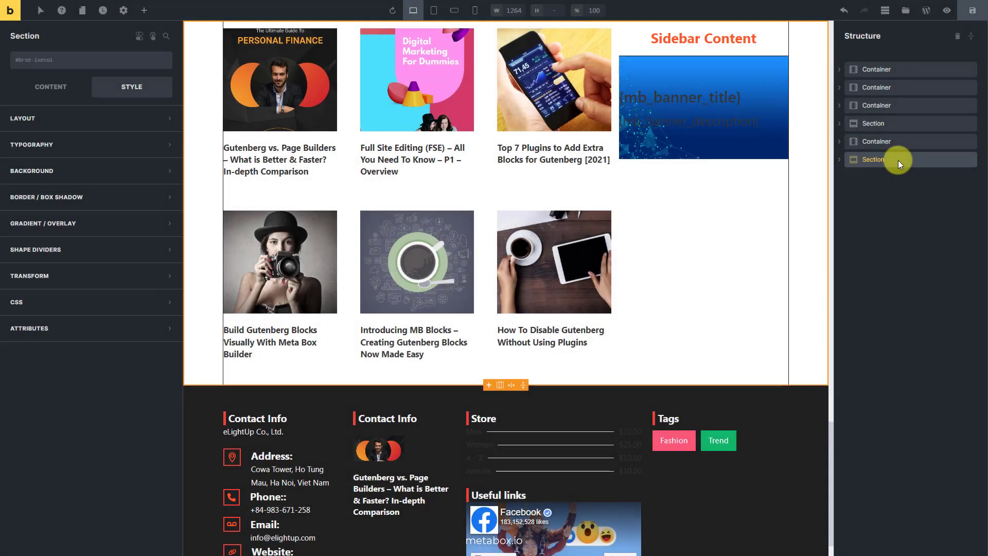
Insert the Banner Templates template again as its own section and move it above the section with the posts and sidebar
left_click(903, 12)
mouse_move(337, 197)
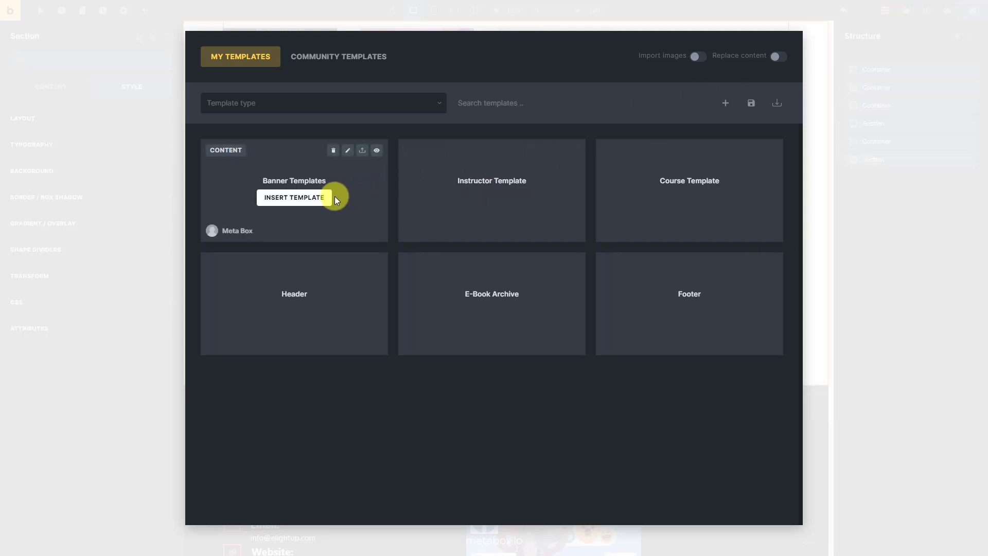
left_click(307, 200)
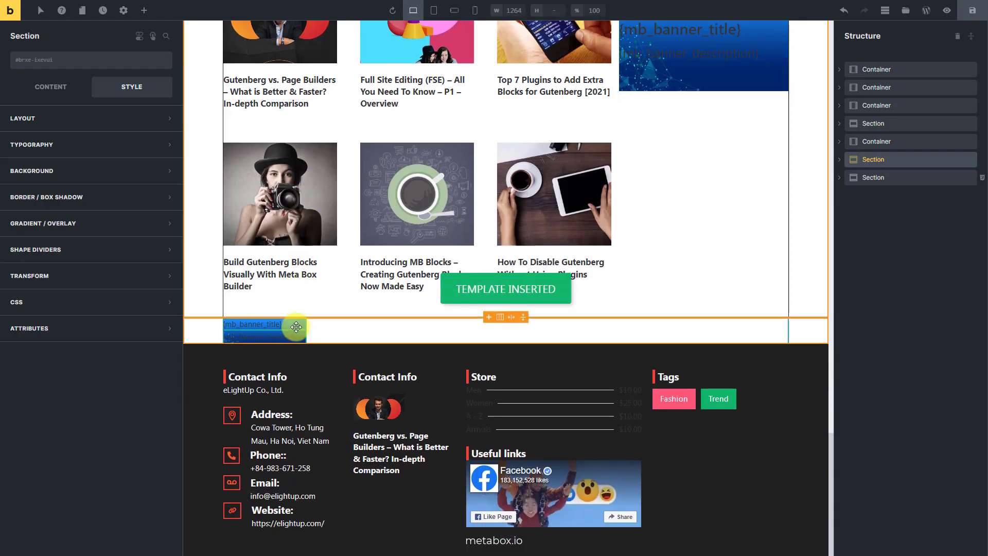
left_click(296, 328)
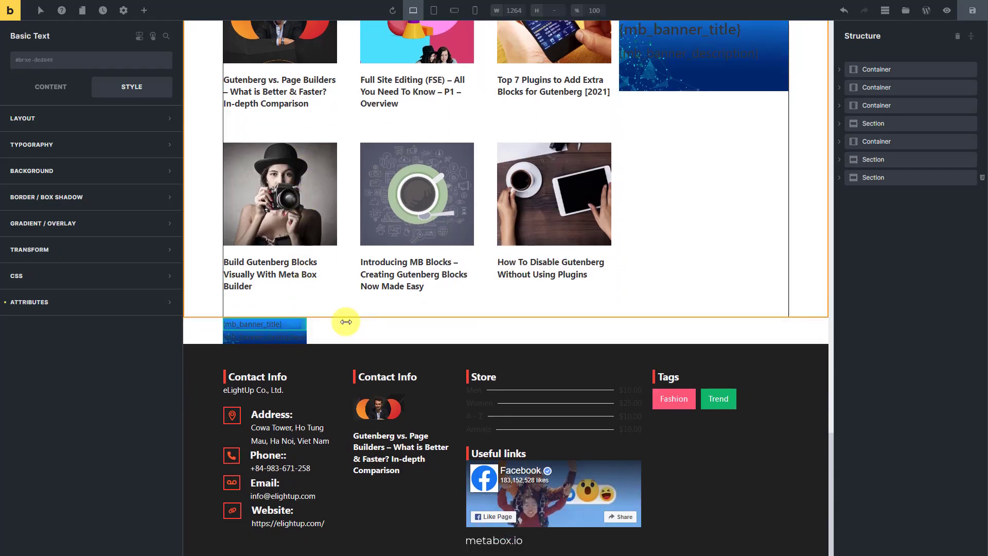
left_click_drag(854, 179, 854, 155)
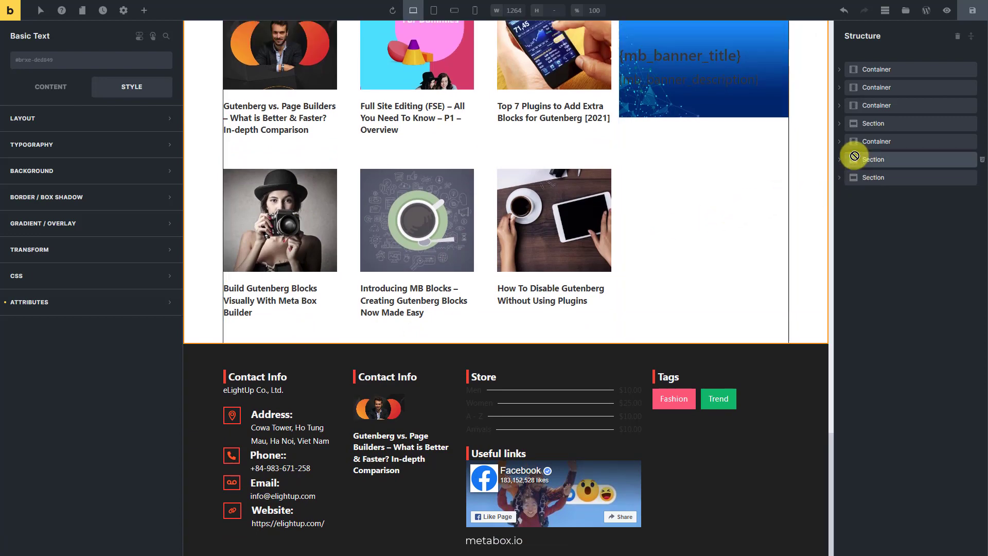
scroll(617, 231, "up", 4)
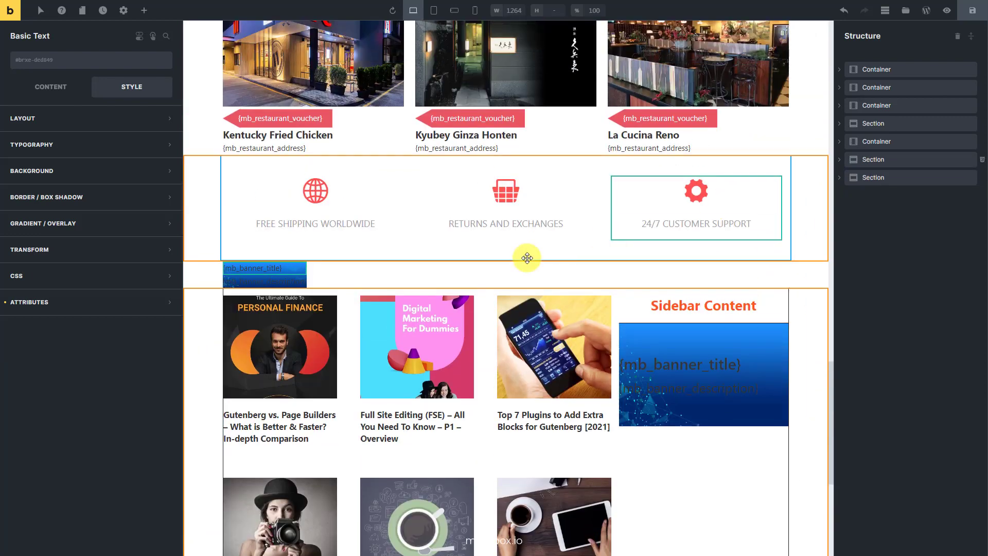
Expand the new banner section in the structure and set its outer Div to 100% width and 400px height
left_click(410, 273)
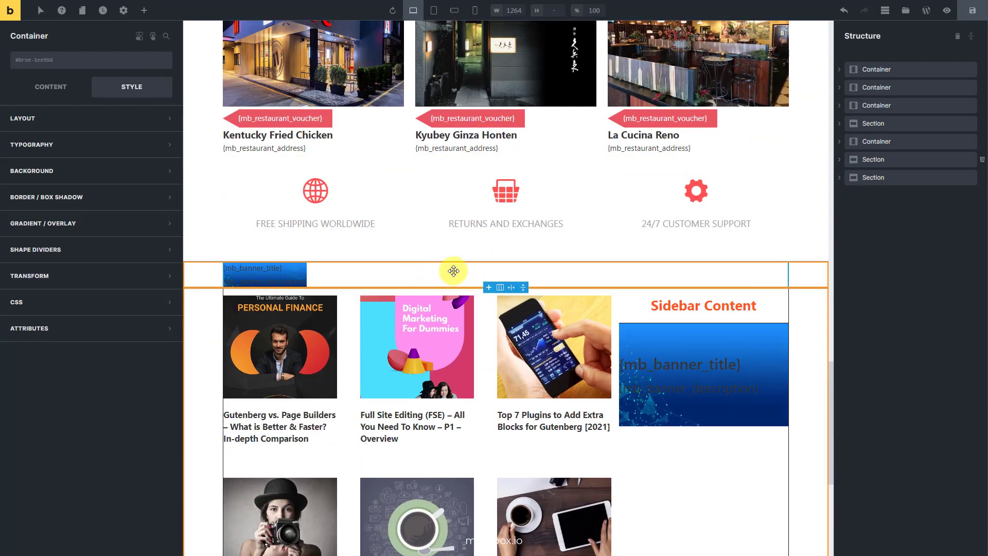
left_click(846, 177)
left_click(854, 195)
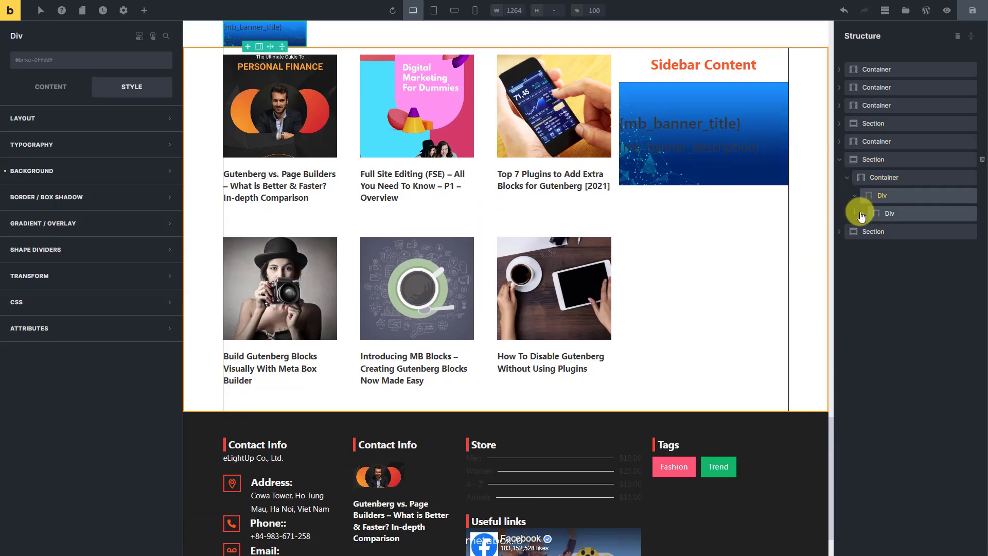
left_click(862, 213)
left_click(933, 232)
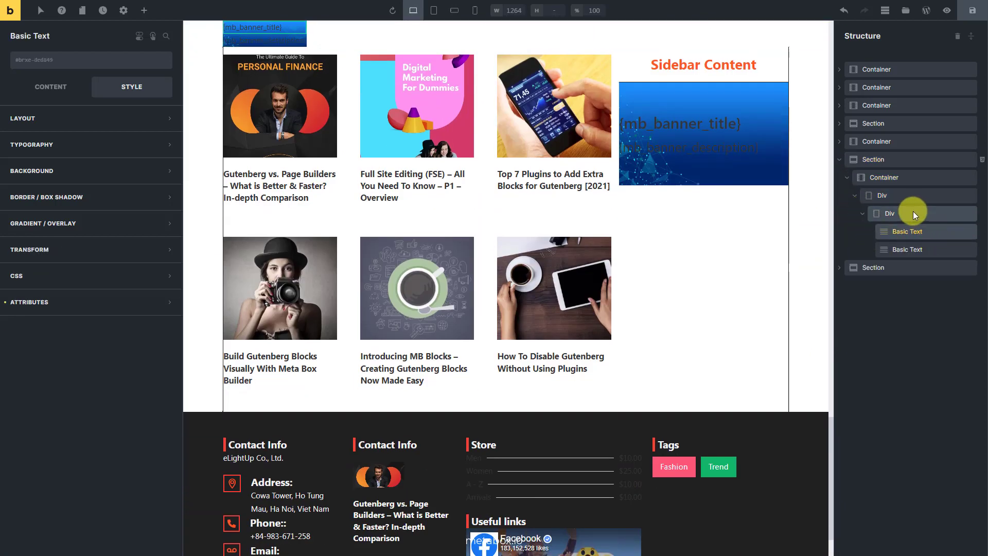
left_click(912, 197)
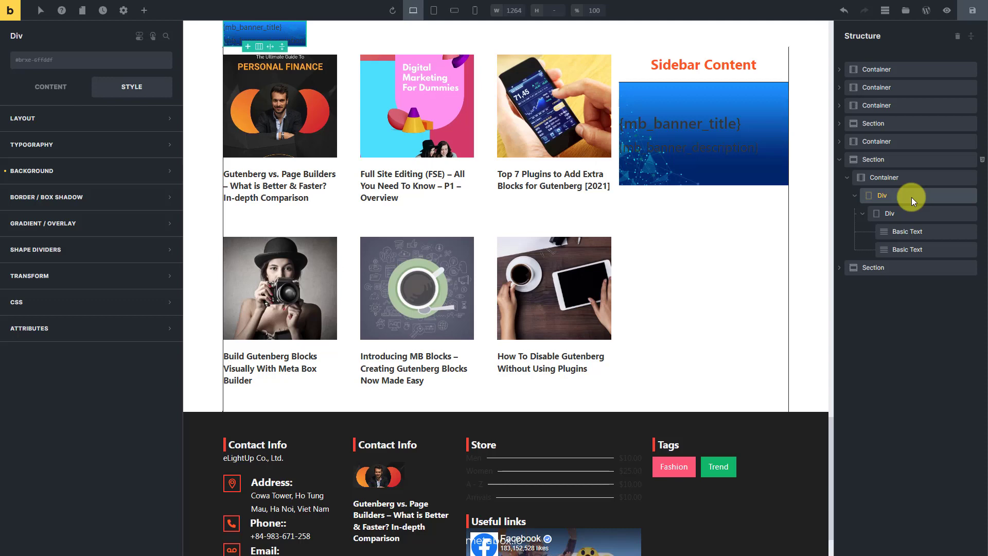
left_click(137, 120)
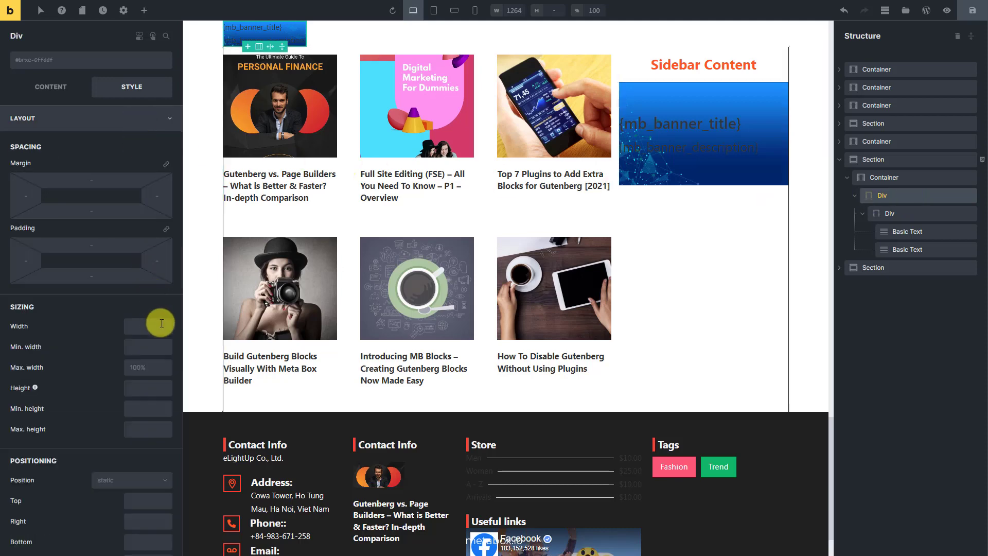
type("100%")
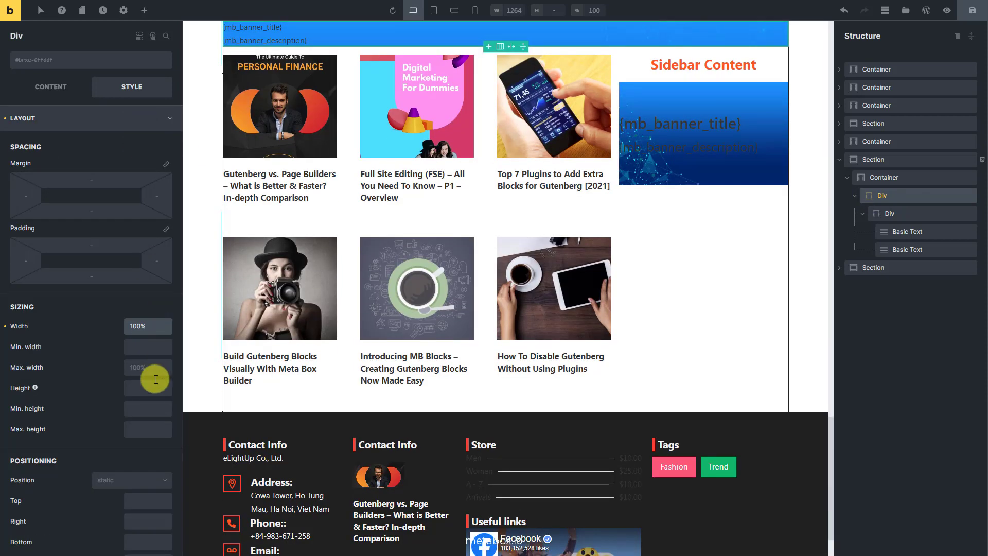
left_click(158, 388)
type("400px")
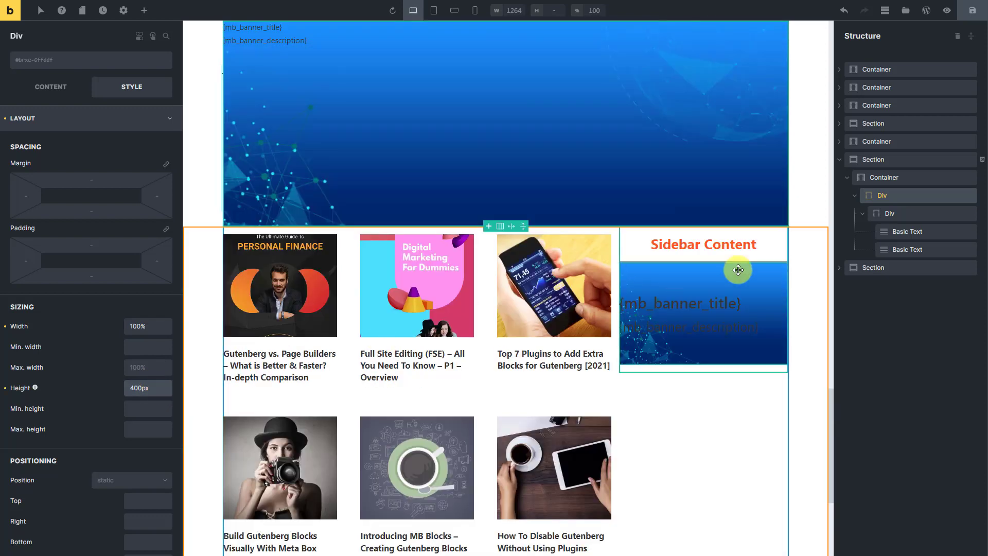
Set the banner title text in the new full-width section to font size 40px and font weight 700
left_click(908, 237)
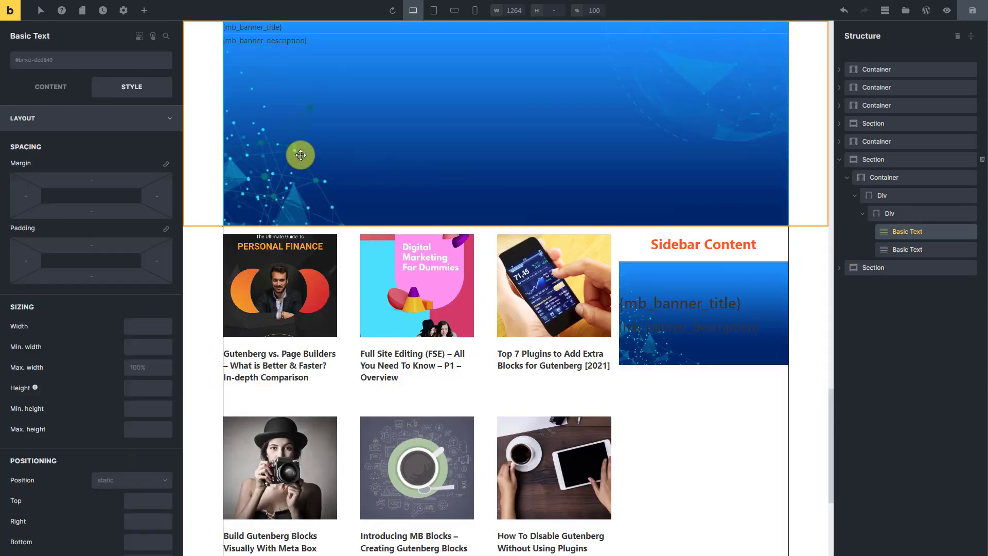
left_click(160, 121)
left_click(159, 144)
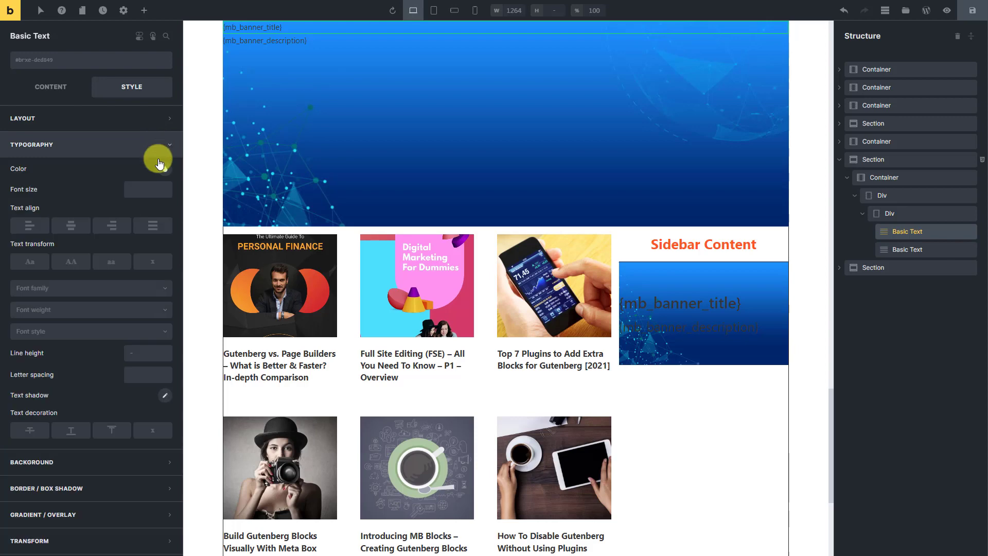
left_click(154, 189)
type("40")
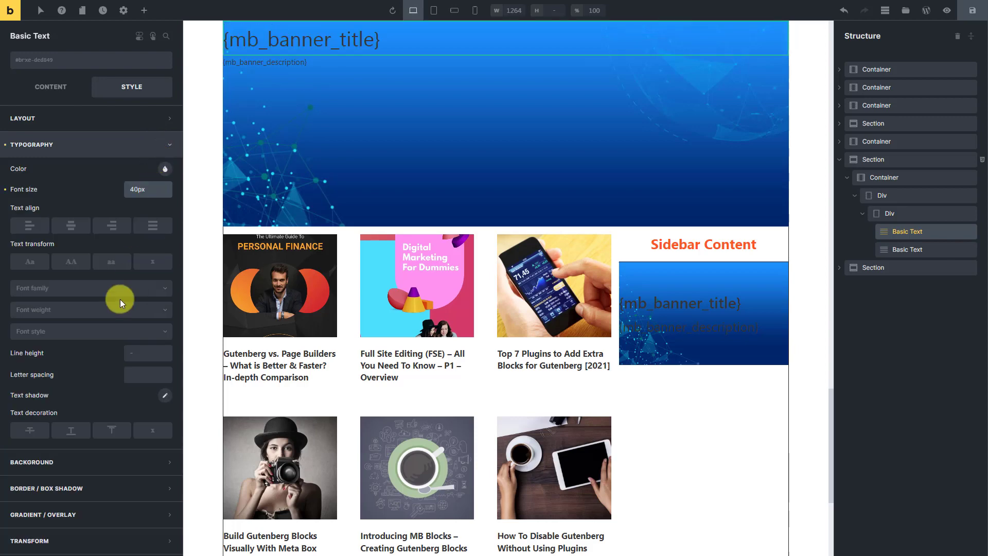
left_click(109, 314)
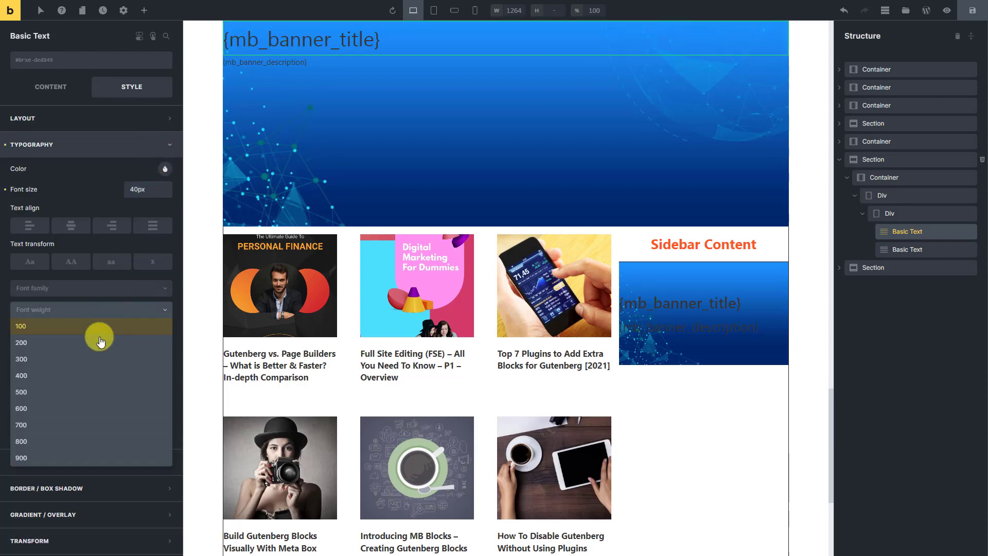
left_click(66, 419)
Set the banner description text in the same section to font size 35px and font weight 500
left_click(932, 249)
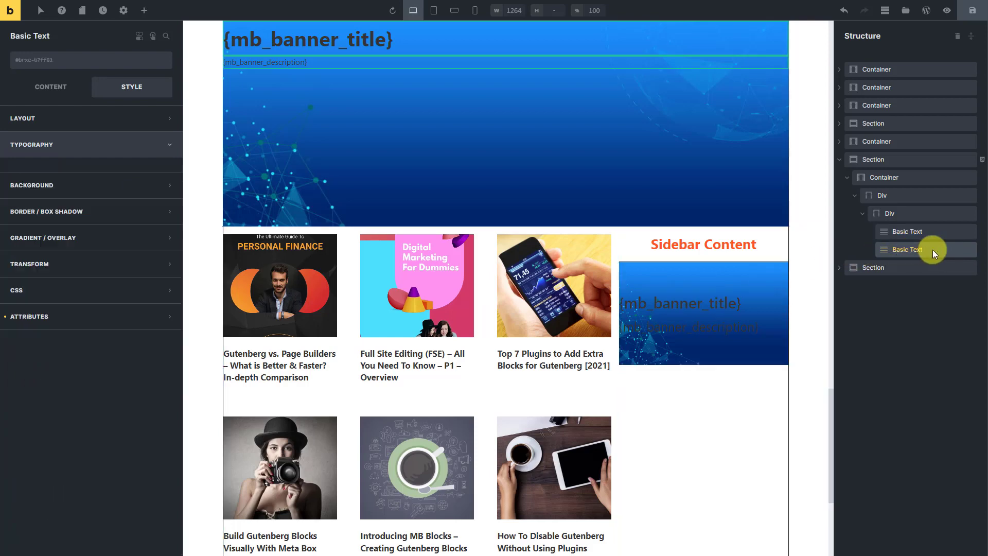
left_click(163, 189)
type("35px")
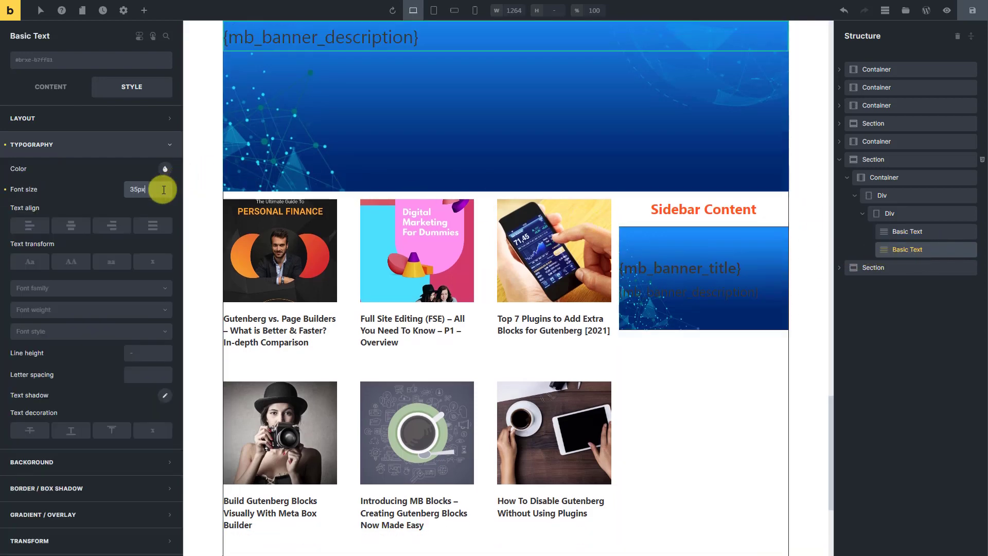
left_click(138, 309)
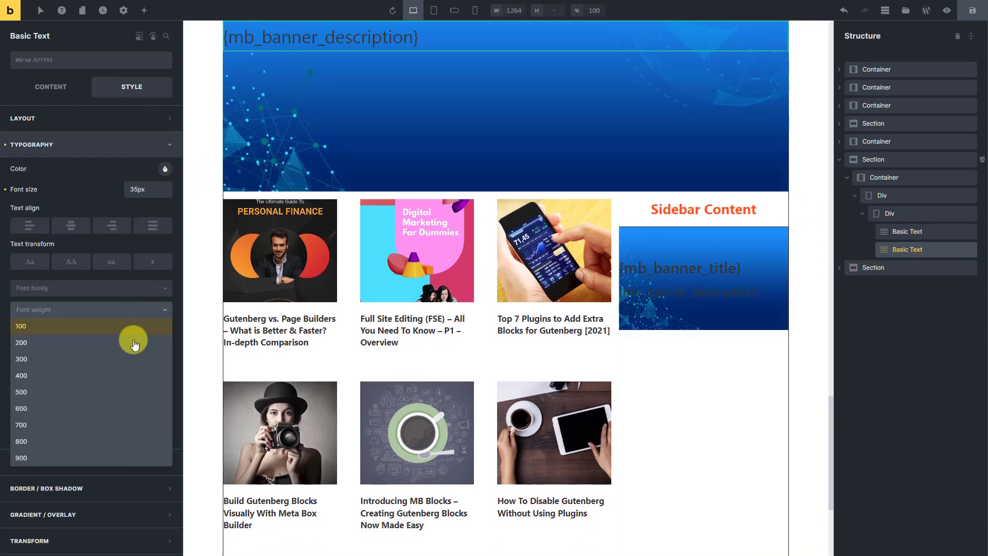
left_click(99, 392)
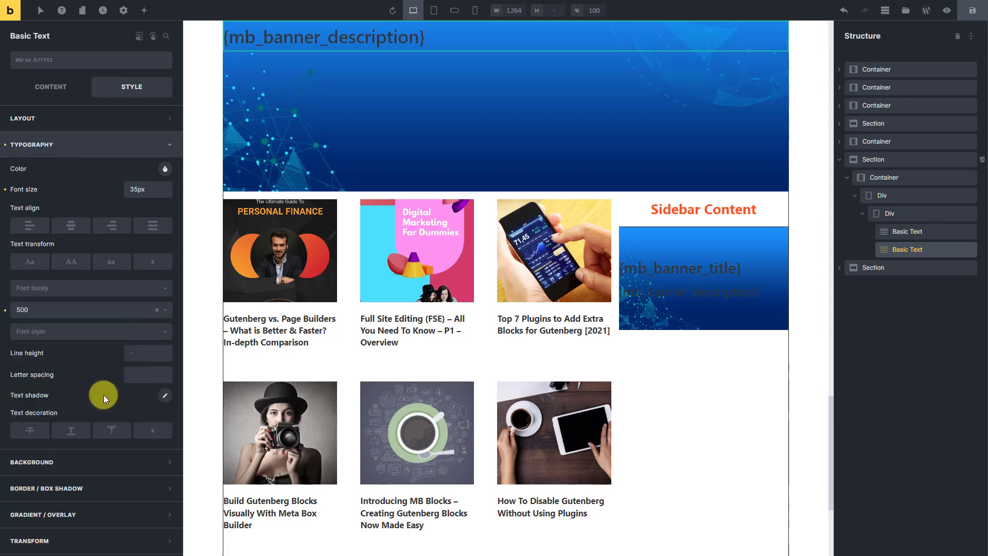
Set the width of the new banner section's Container to 100%
left_click(909, 178)
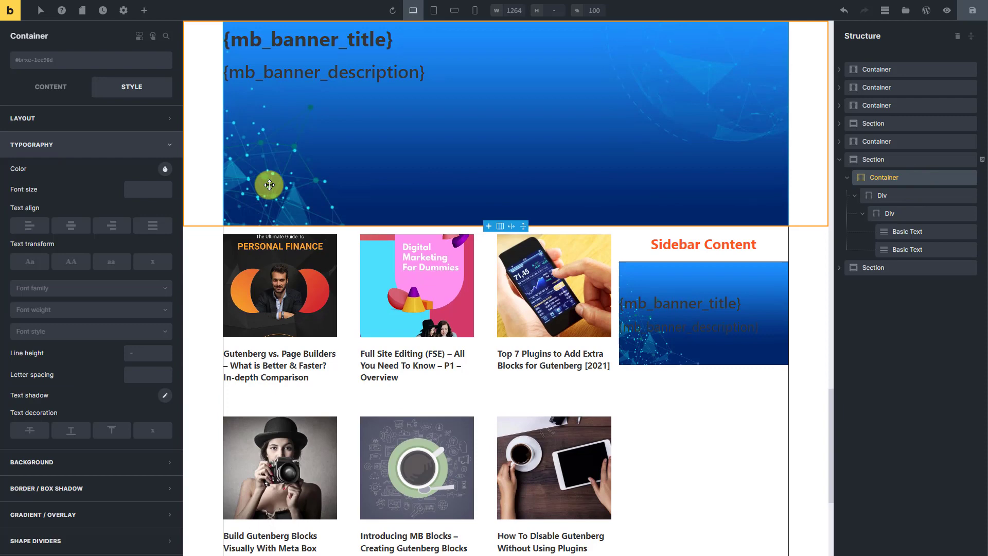
left_click(161, 144)
left_click(161, 120)
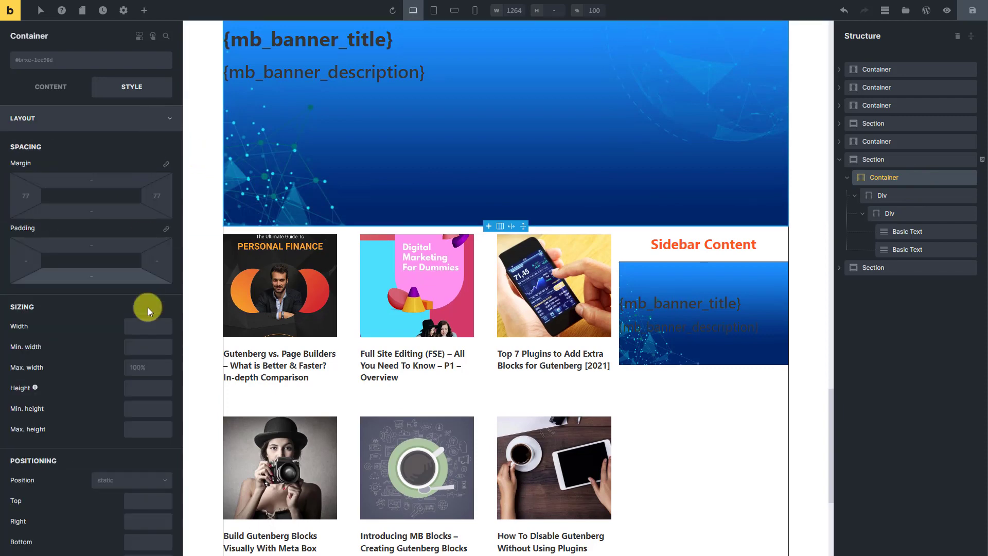
left_click(157, 329)
type("100%")
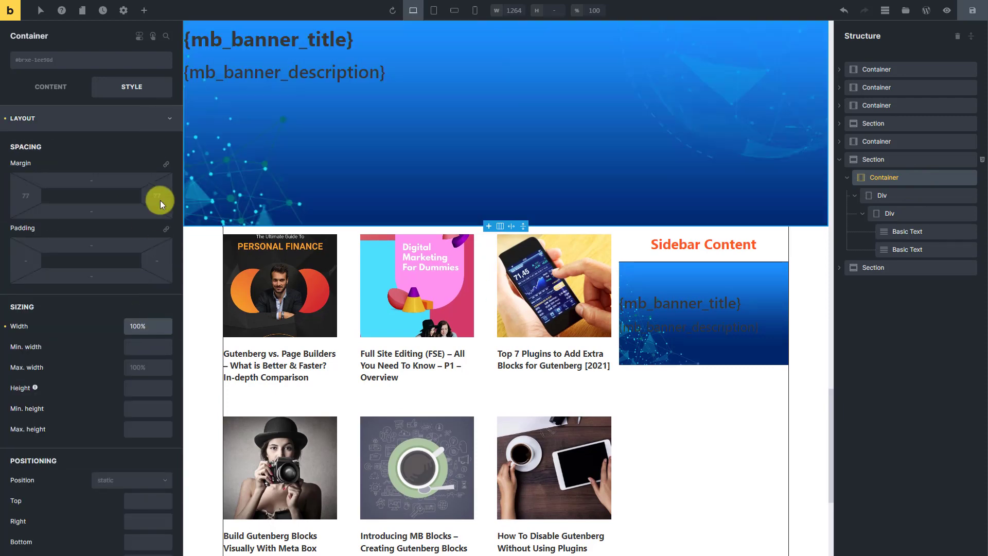
left_click(155, 119)
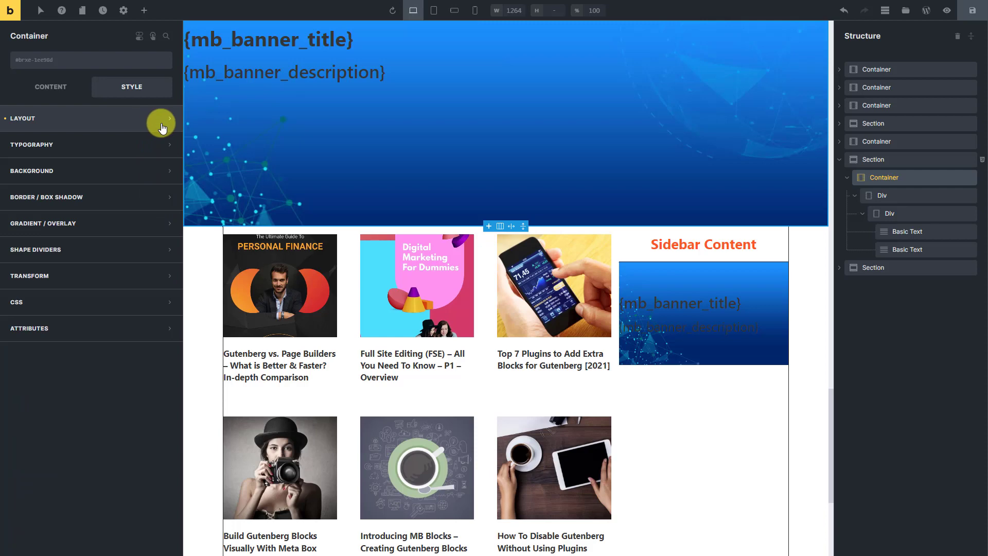
Give the inner Div holding the banner title and description a relative position with a top offset of 50%
left_click(909, 212)
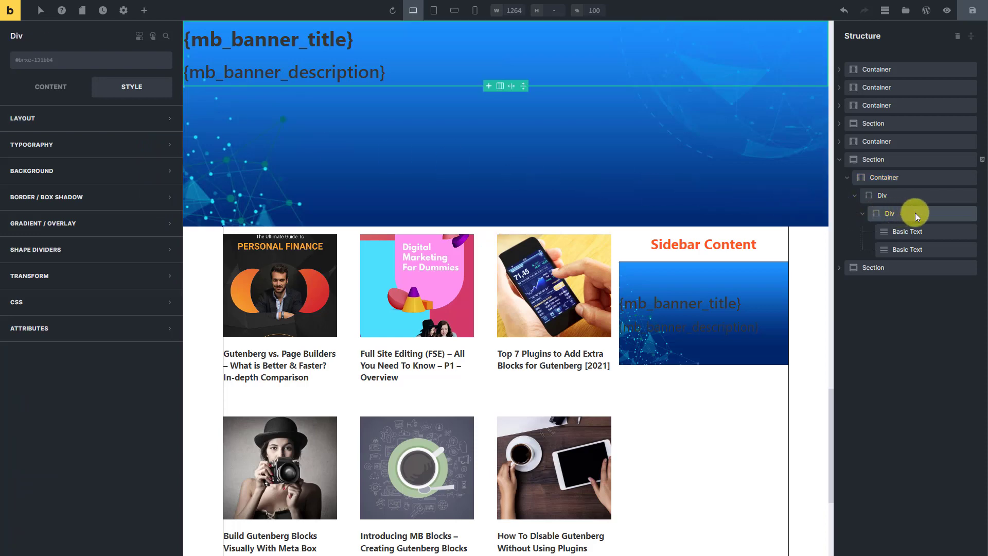
left_click(154, 119)
scroll(151, 309, "down", 3)
scroll(154, 351, "down", 3)
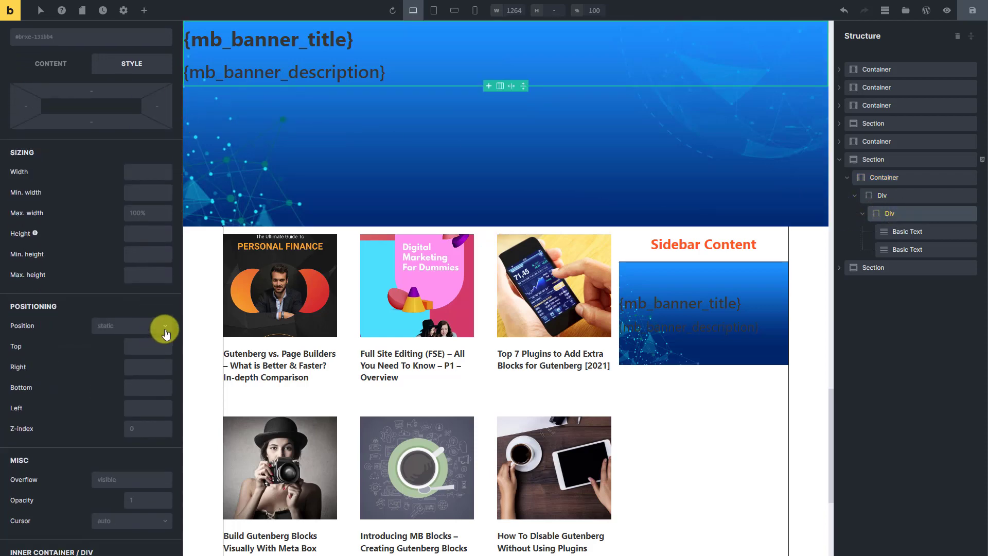
left_click(154, 325)
left_click(153, 358)
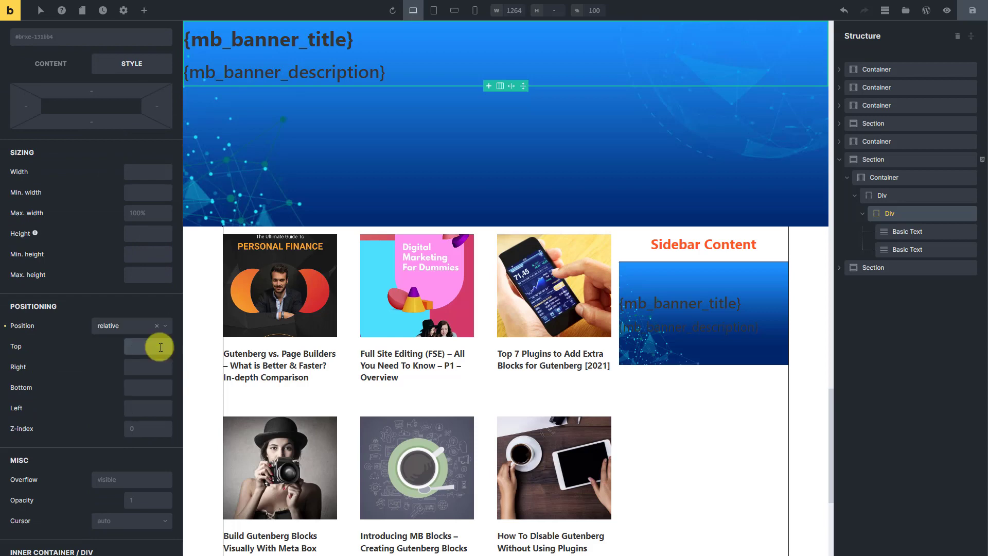
left_click(148, 346)
type("50%")
scroll(159, 227, "up", 6)
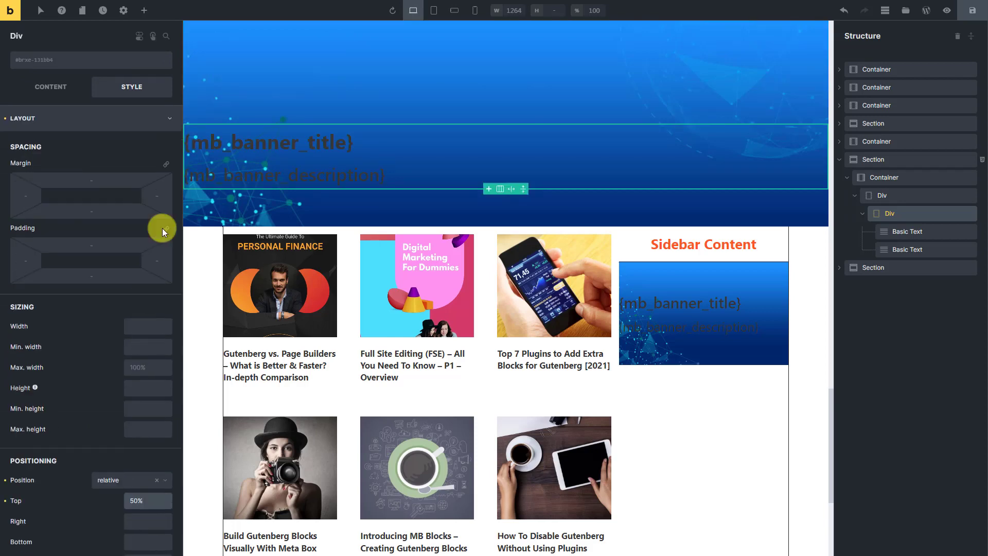
left_click(170, 118)
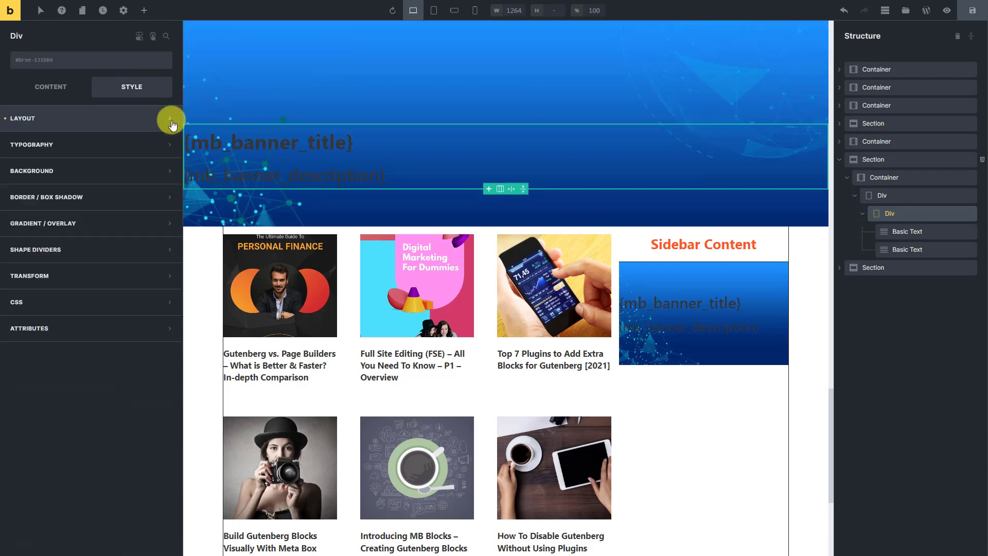
Apply a Translate Y transform of -50% to the new banner section's inner Div
left_click(169, 276)
left_click(166, 302)
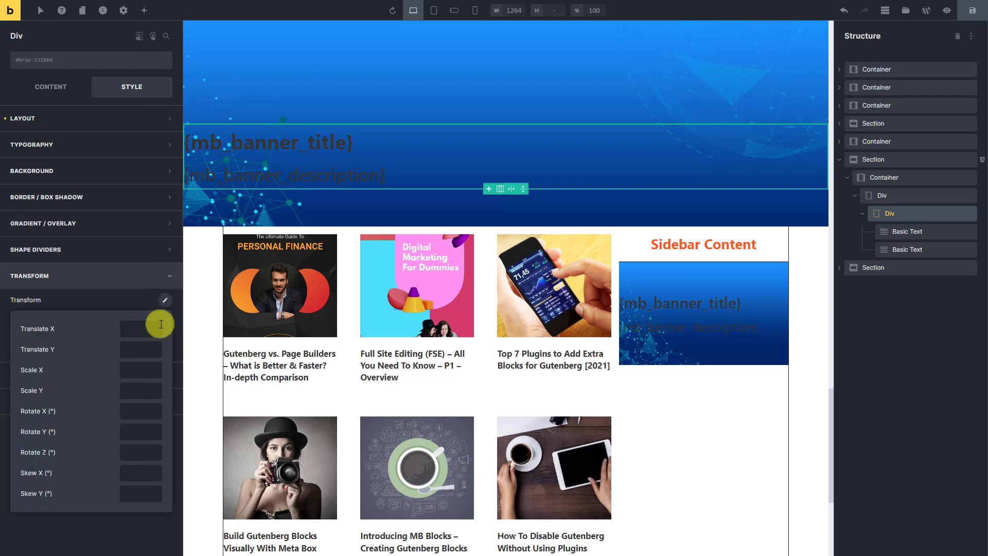
left_click(151, 349)
type("-50%")
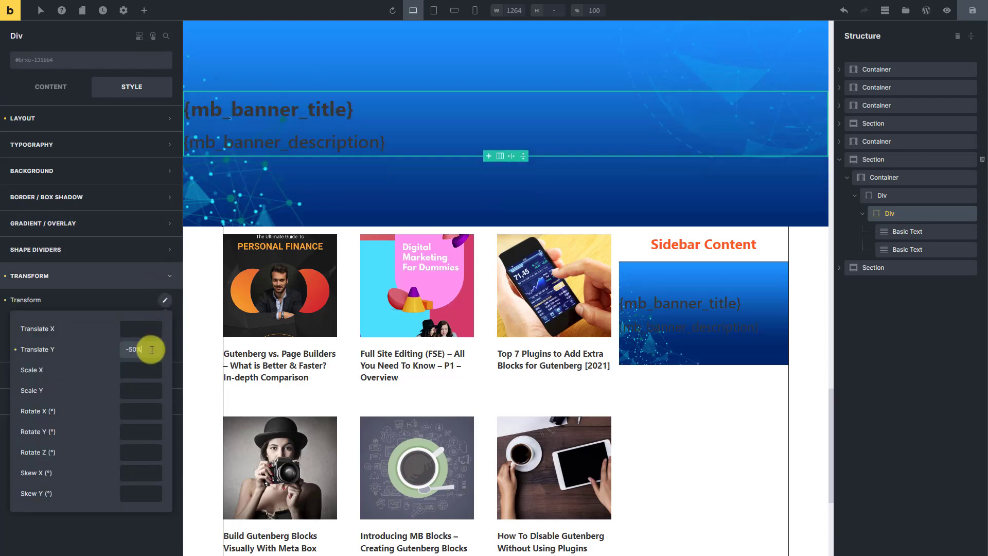
Save the Home Page and look through it on the front end down to the new full-width banner
left_click(972, 11)
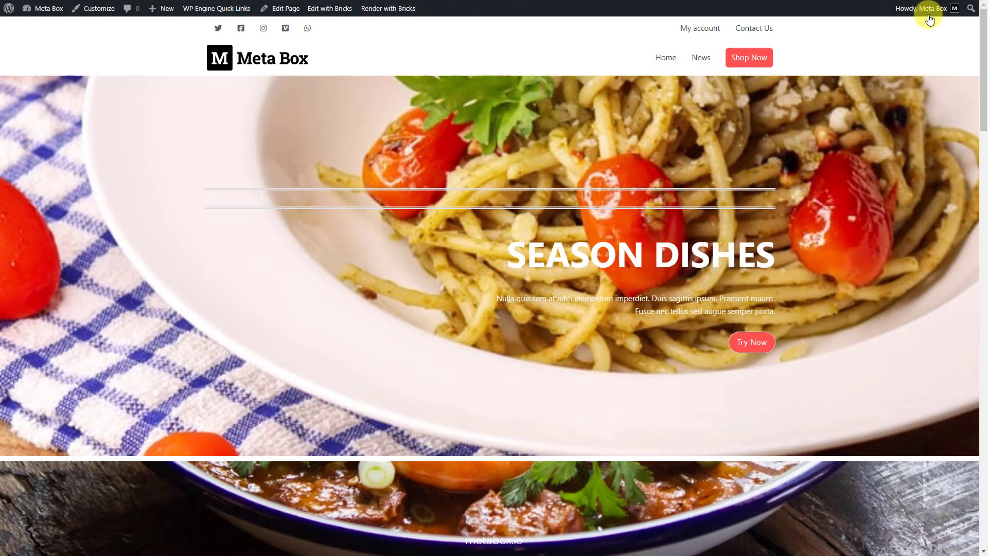
scroll(890, 167, "down", 20)
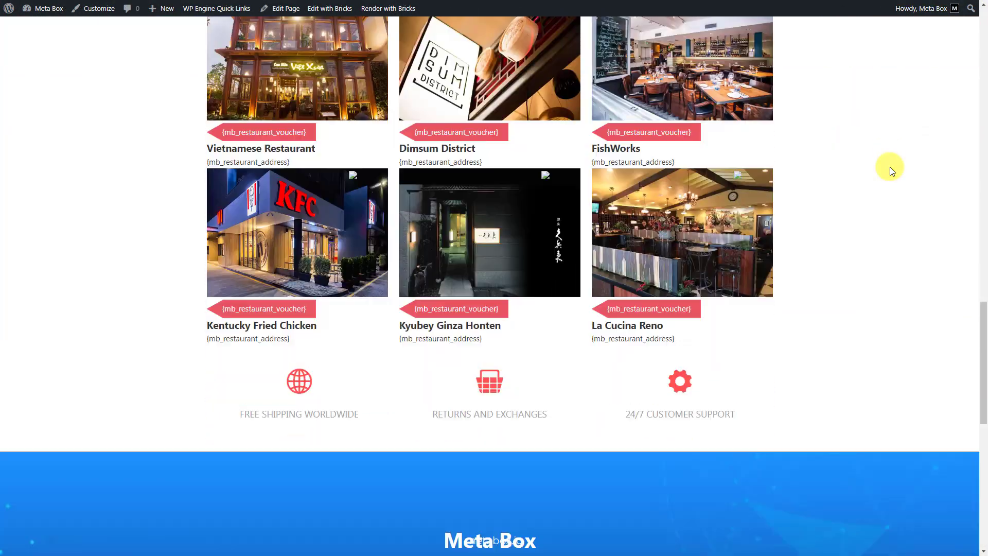